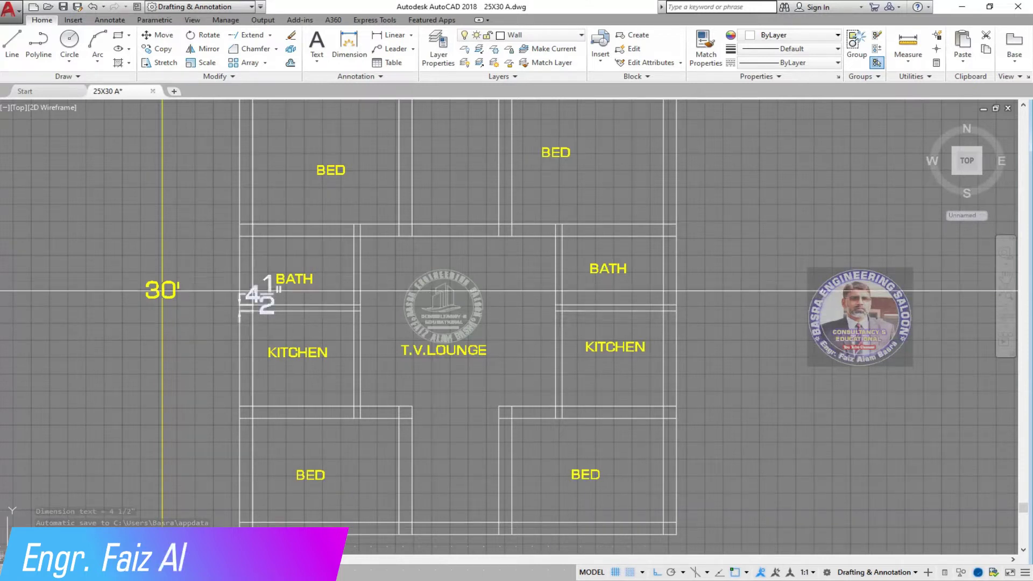
Erase the overall 25' and 30' dimensions and the 9" and 4 1/2" wall-thickness dimensions around the floor plan
click(251, 295)
scroll(432, 265, up, 3)
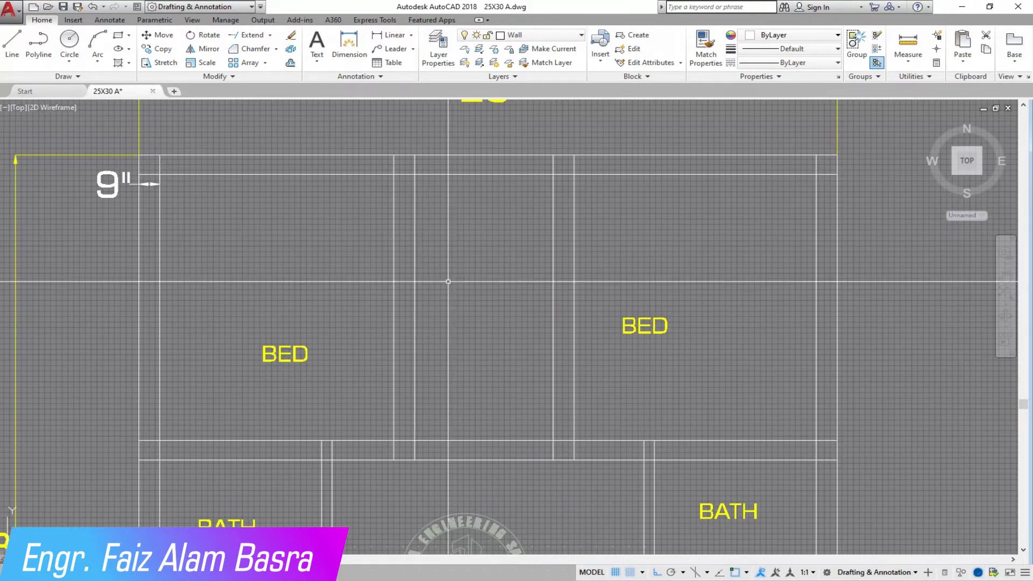
scroll(447, 284, down, 5)
scroll(435, 280, up, 5)
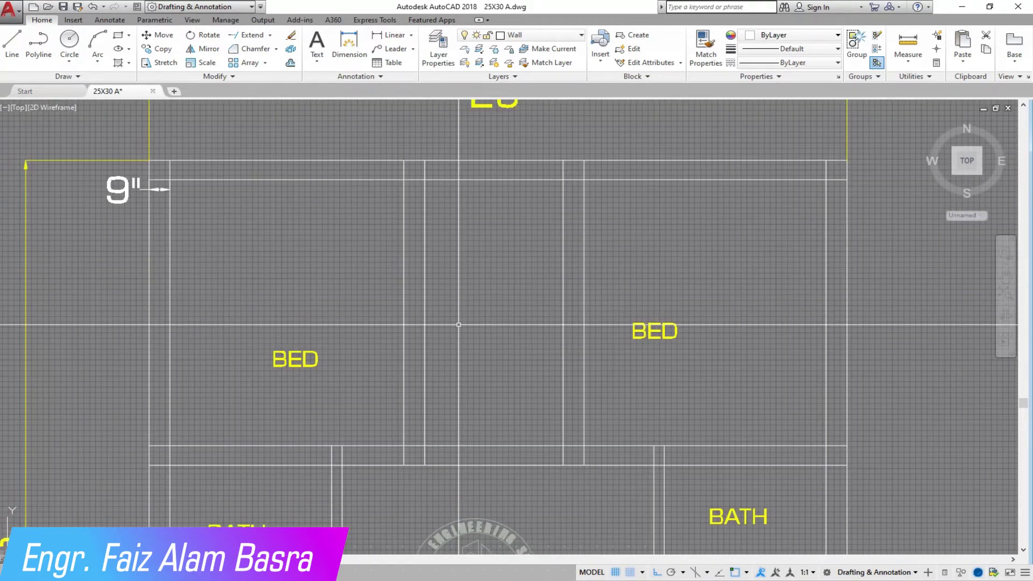
scroll(359, 360, down, 2)
click(210, 260)
click(139, 200)
click(251, 218)
click(222, 188)
click(220, 185)
click(253, 221)
click(215, 188)
click(211, 265)
click(186, 218)
click(292, 36)
Trim the overlapping wall lines at the top-left outer corner of the floor plan
scroll(278, 237, up, 2)
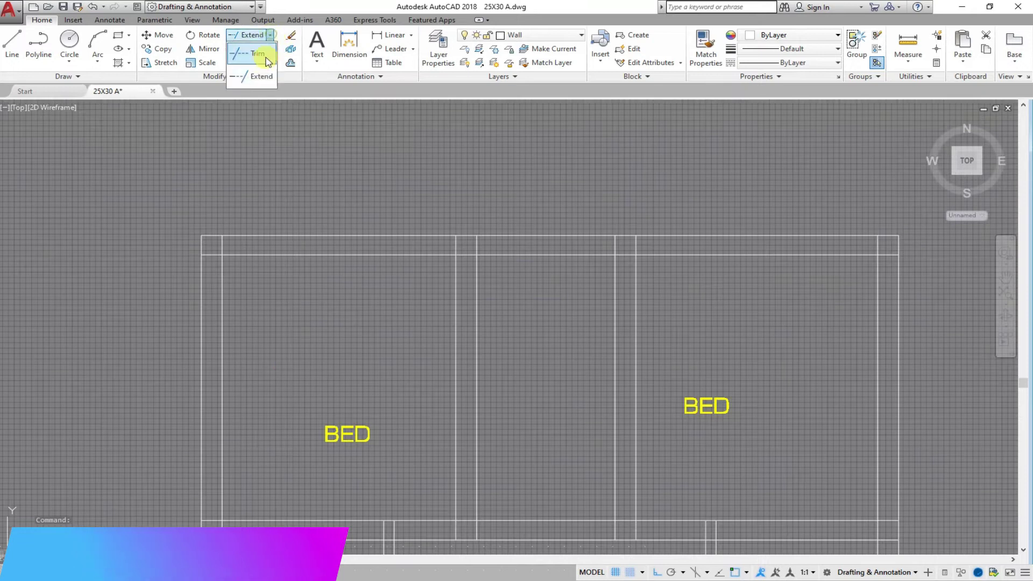
scroll(207, 250, up, 4)
click(219, 282)
click(225, 241)
click(296, 240)
click(242, 232)
scroll(211, 231, down, 4)
scroll(459, 234, up, 6)
Trim the crossing lines where the partitions between the upper bedrooms meet the top outer wall
click(504, 287)
scroll(205, 217, down, 6)
scroll(455, 233, up, 4)
click(440, 215)
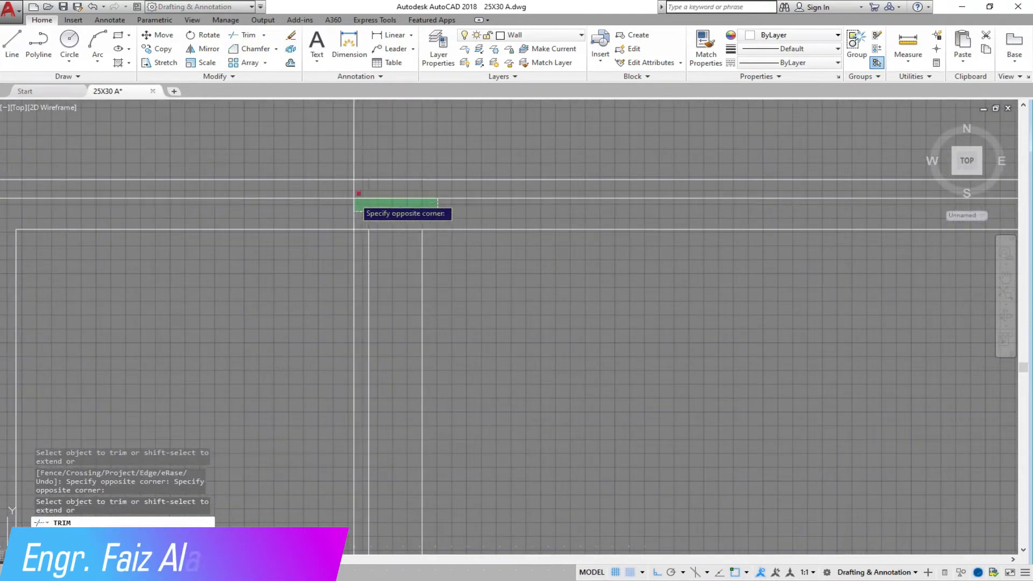
click(357, 198)
click(389, 243)
click(387, 209)
Trim the overlapping wall lines at the plan's top-right corner and where the right outer wall meets the BED-BATH wall
scroll(357, 222, down, 6)
scroll(516, 218, up, 6)
click(569, 246)
click(561, 211)
click(560, 211)
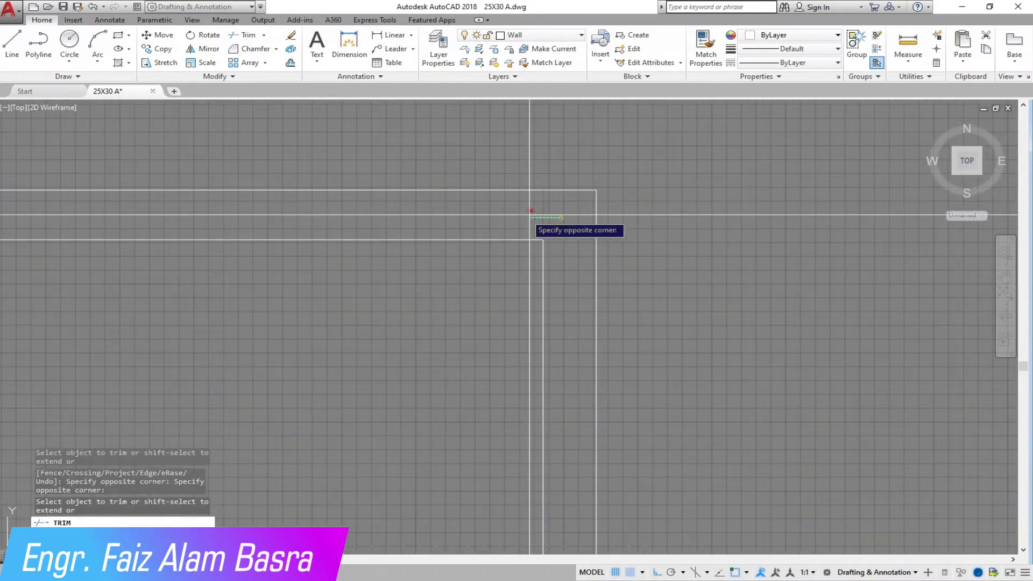
click(531, 213)
scroll(563, 209, down, 4)
scroll(560, 505, up, 6)
scroll(563, 454, down, 6)
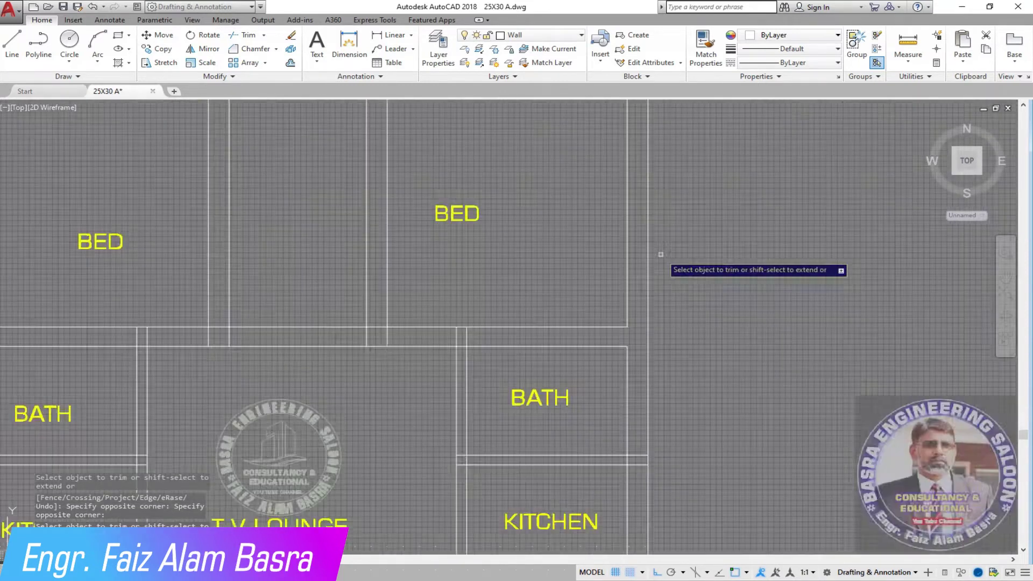
Trim the crossing lines where the upper bedroom partitions meet the horizontal wall above the T.V. LOUNGE
scroll(509, 335, up, 6)
click(299, 347)
click(173, 332)
click(252, 345)
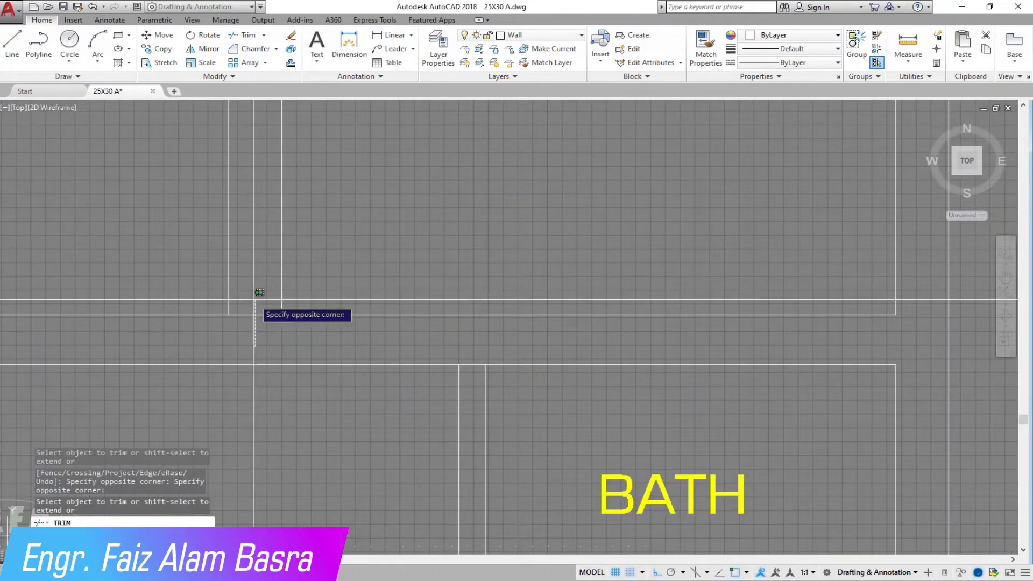
click(254, 299)
scroll(538, 257, down, 6)
scroll(382, 271, up, 6)
click(418, 301)
click(349, 297)
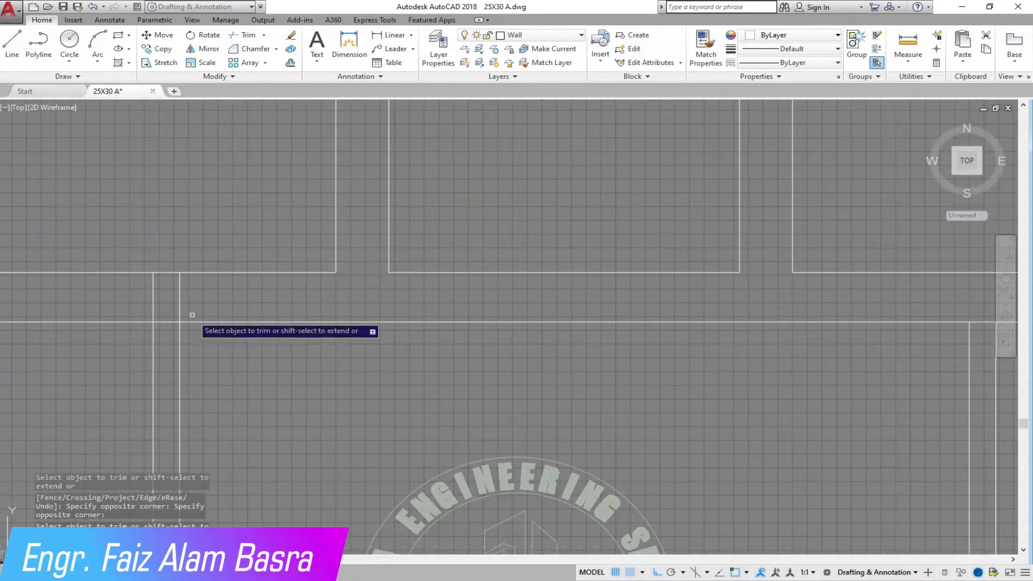
Trim the wall junctions around the left BATH and KITCHEN, at the outer wall and the lounge partition
scroll(592, 275, down, 6)
scroll(124, 328, up, 6)
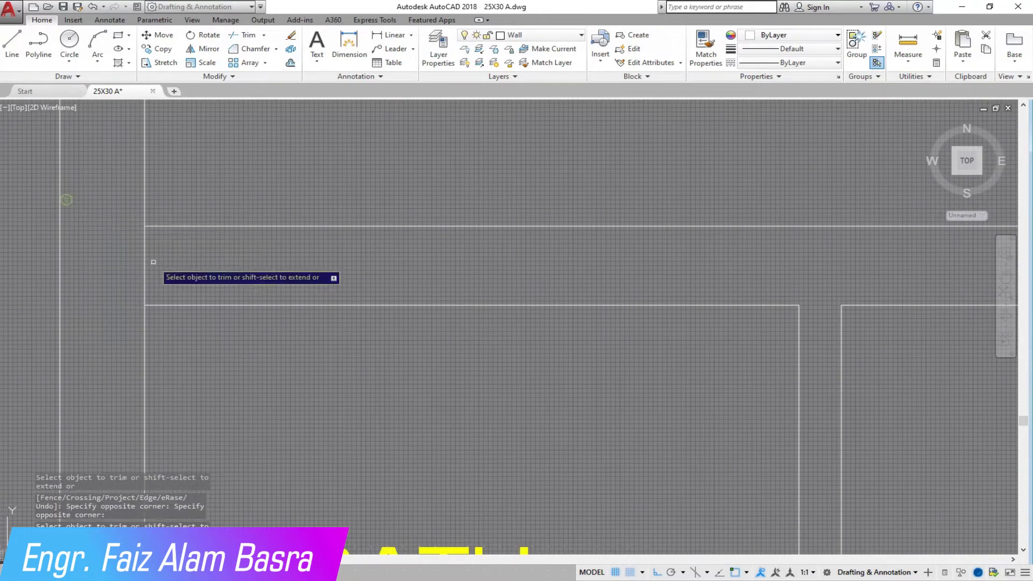
scroll(355, 169, down, 4)
scroll(288, 323, up, 6)
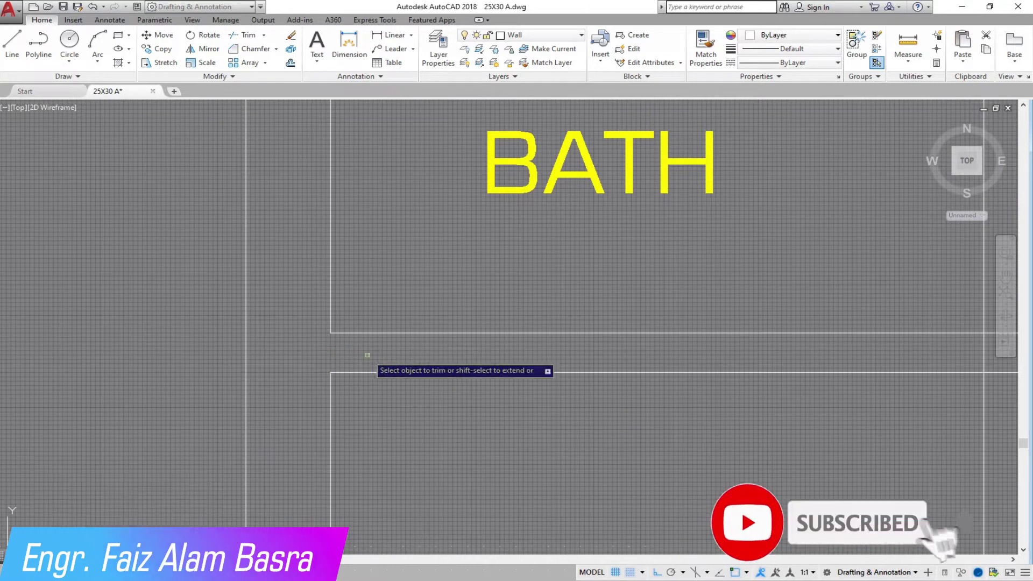
scroll(349, 347, down, 4)
scroll(539, 321, up, 3)
scroll(427, 330, down, 6)
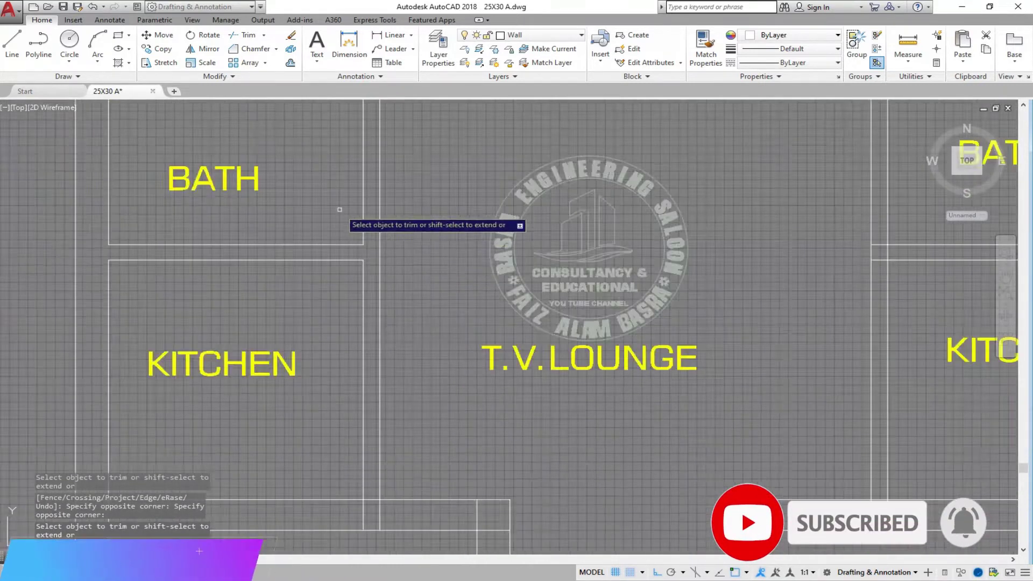
scroll(339, 319, up, 5)
scroll(124, 330, down, 4)
scroll(540, 312, up, 5)
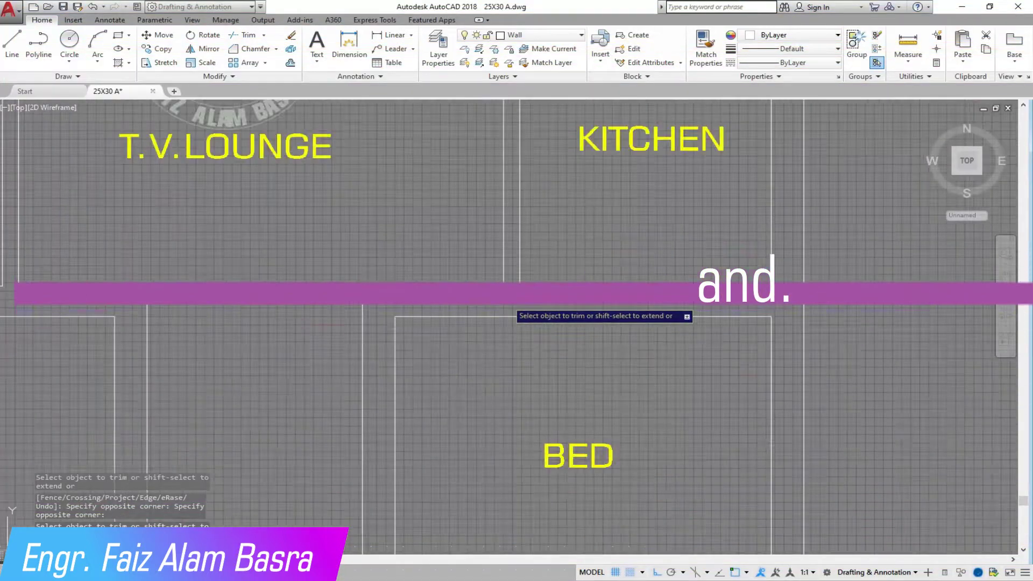
Trim the overlapping wall lines around the right KITCHEN and the lower-right BED, including its outer wall junctions
click(503, 269)
click(502, 269)
scroll(516, 293, down, 3)
scroll(676, 507, up, 3)
click(705, 401)
click(697, 342)
click(687, 402)
click(634, 399)
scroll(727, 388, down, 2)
scroll(258, 397, up, 3)
click(535, 413)
click(295, 390)
Trim the remaining wall overlaps along the bottom outer wall up to the plan's bottom-left corner
scroll(603, 351, down, 4)
scroll(375, 355, up, 4)
click(530, 382)
click(407, 372)
click(475, 371)
click(477, 315)
scroll(527, 363, down, 4)
scroll(257, 360, up, 4)
click(371, 413)
click(319, 354)
scroll(318, 376, down, 5)
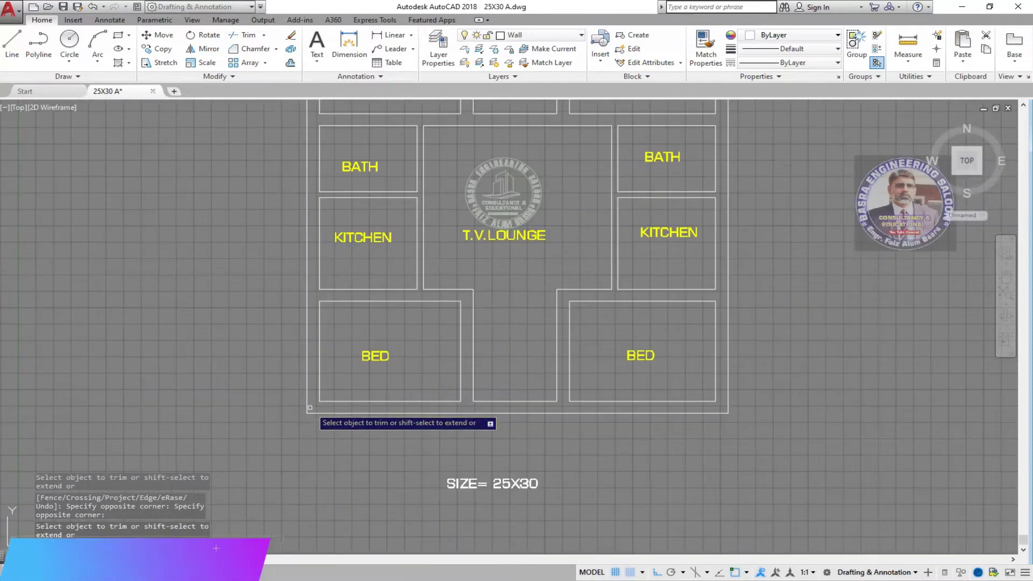
scroll(538, 189, up, 4)
scroll(442, 180, down, 2)
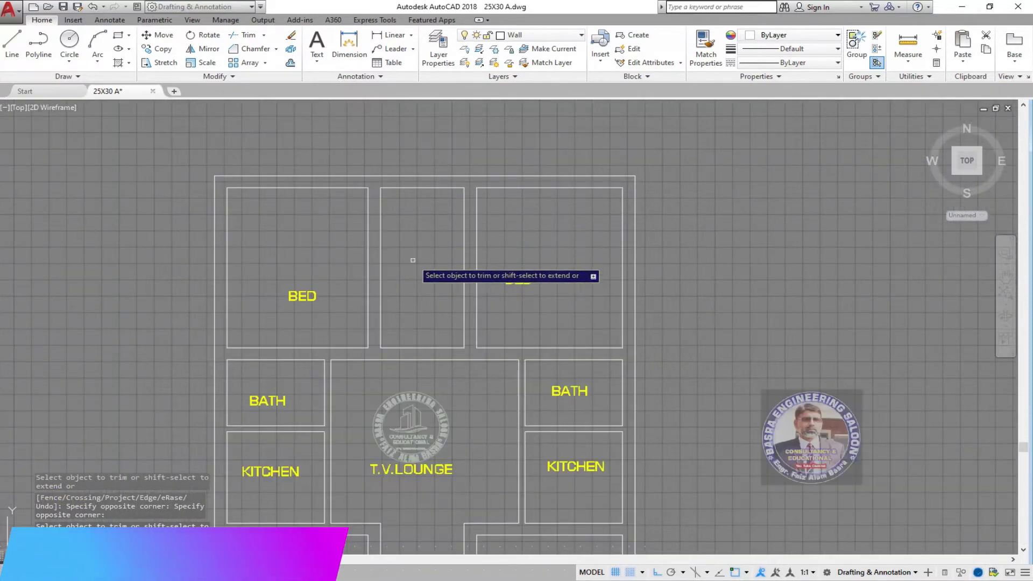
scroll(398, 350, up, 4)
right_click(407, 286)
click(427, 294)
Extend both side lines of the passage between the upper bedrooms down to the T.V. LOUNGE's upper wall line
click(235, 35)
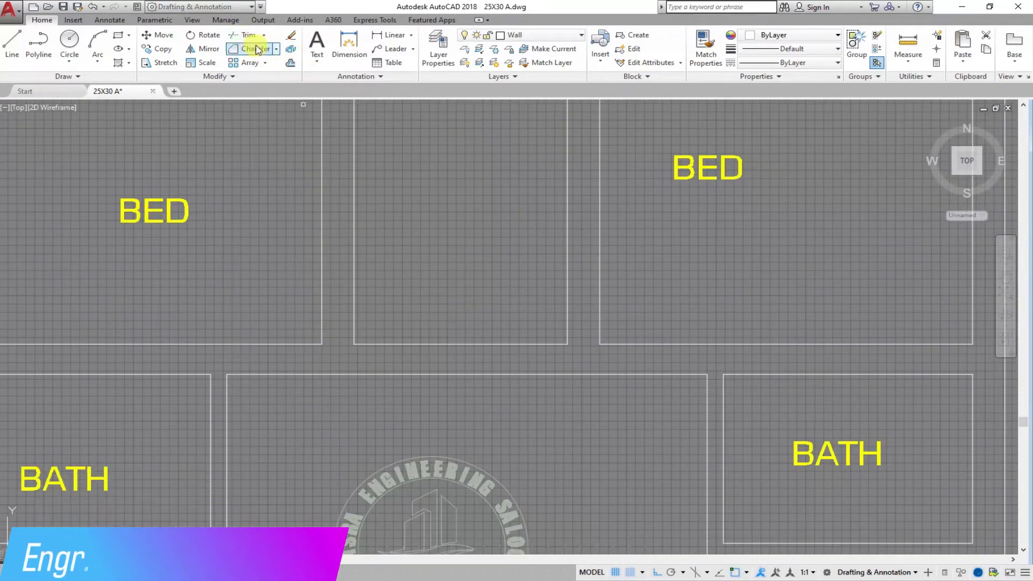
click(262, 76)
right_click(351, 226)
click(397, 276)
click(339, 270)
click(587, 300)
click(501, 289)
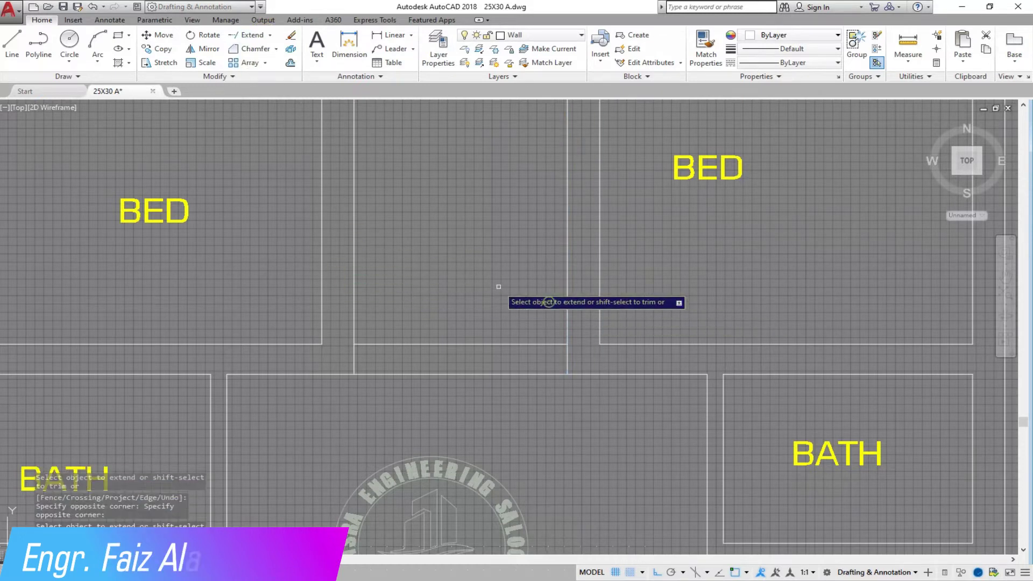
right_click(500, 288)
click(518, 295)
Trim away the two wall lines closing the passage to open it into the T.V. LOUNGE
click(257, 54)
right_click(346, 153)
click(462, 373)
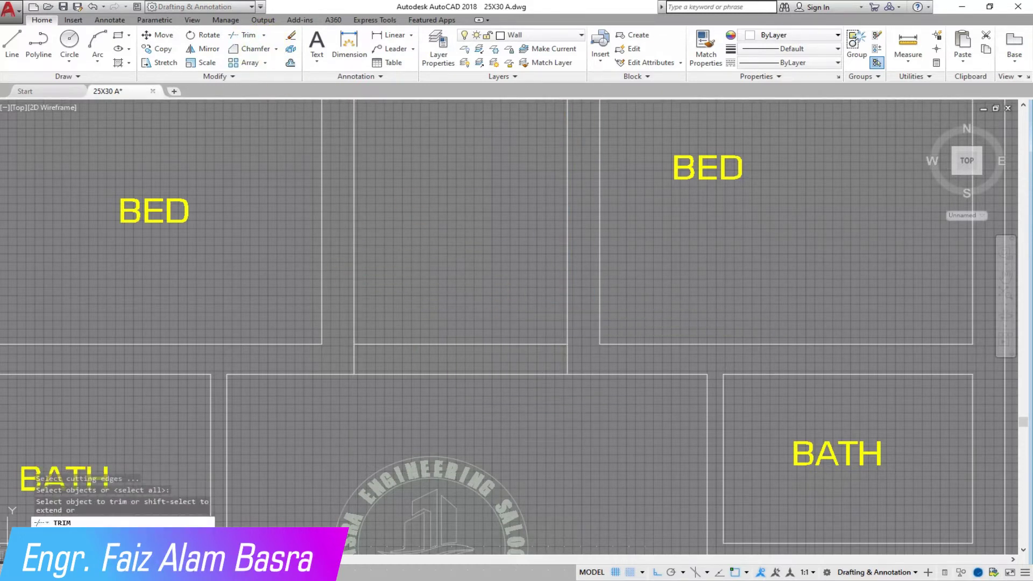
click(453, 345)
right_click(439, 277)
click(456, 285)
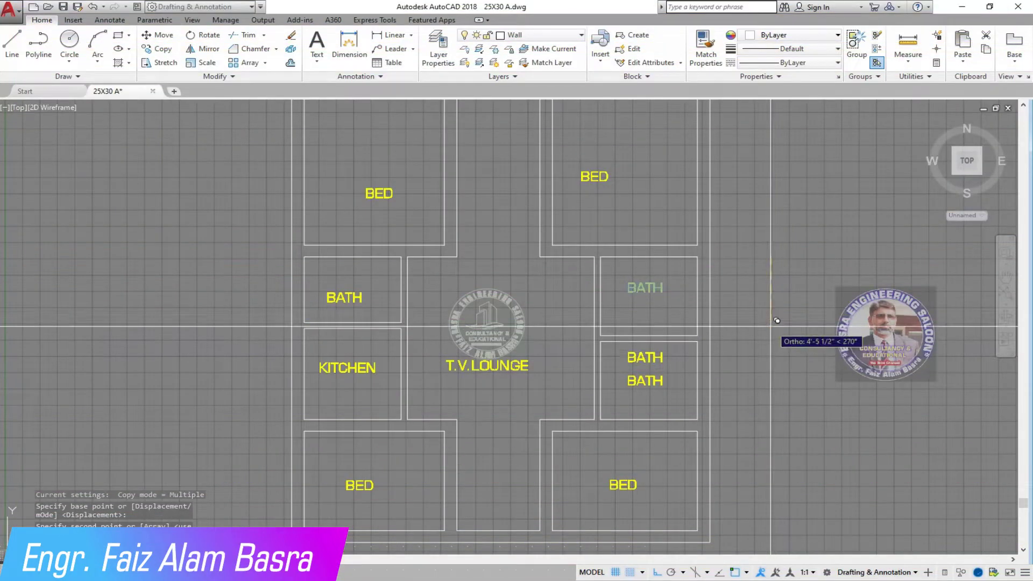
Place a copy of the right BATH label in the room directly below it
click(771, 326)
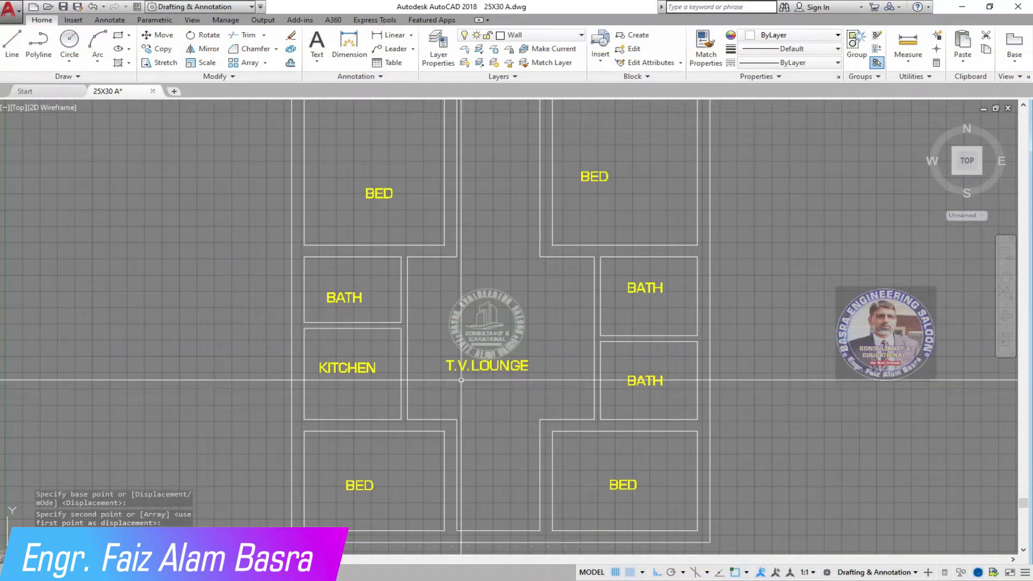
Examine the room layout around the T.V. LOUNGE, including both right-hand BATH rooms, the KITCHEN and the bedrooms
middle_drag(575, 468, 496, 424)
scroll(589, 326, up, 2)
scroll(437, 350, down, 2)
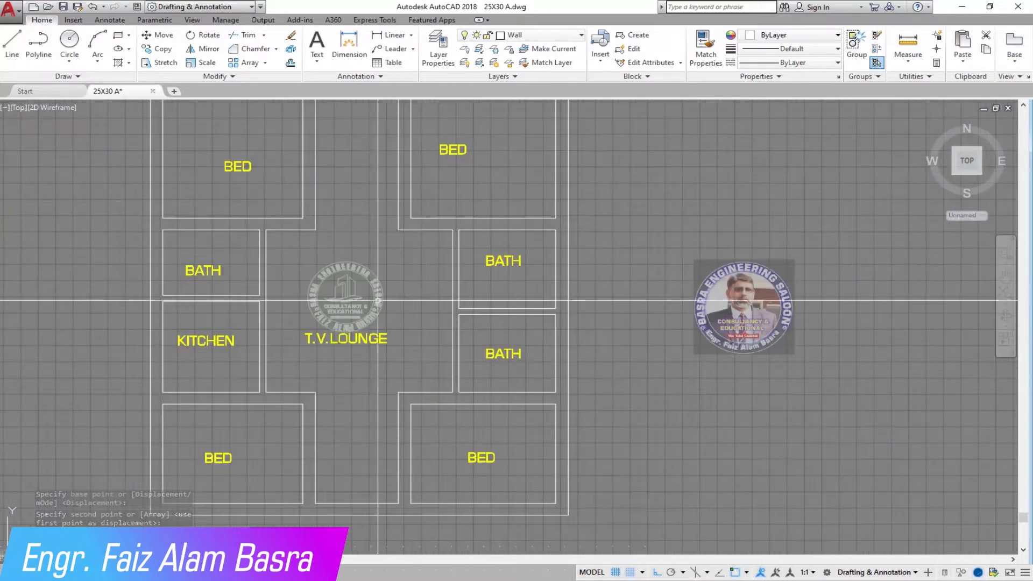
scroll(338, 309, up, 2)
scroll(505, 358, down, 2)
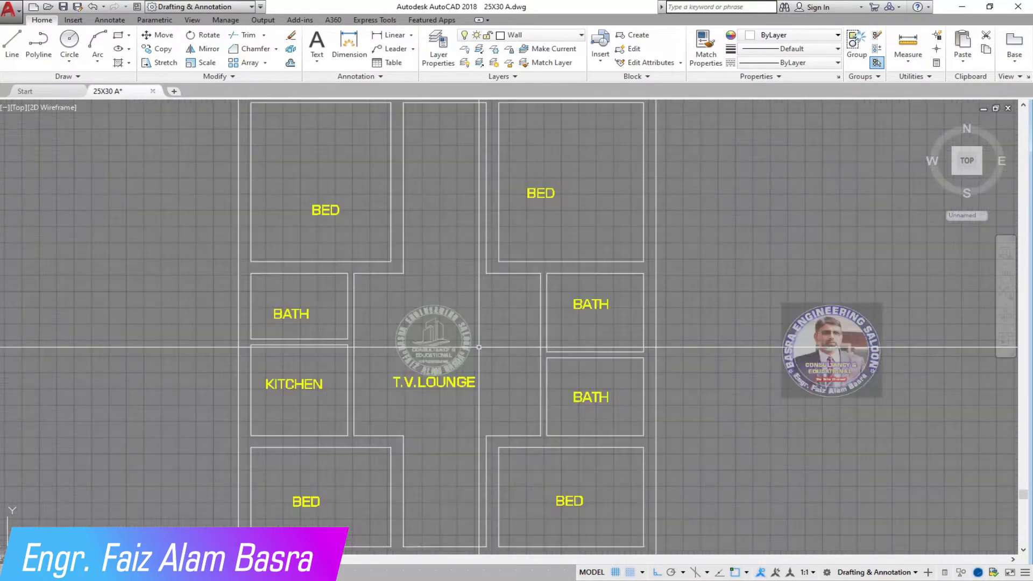
scroll(502, 425, up, 2)
scroll(383, 352, down, 2)
scroll(264, 427, up, 2)
scroll(264, 424, down, 2)
scroll(592, 426, up, 2)
scroll(591, 424, down, 2)
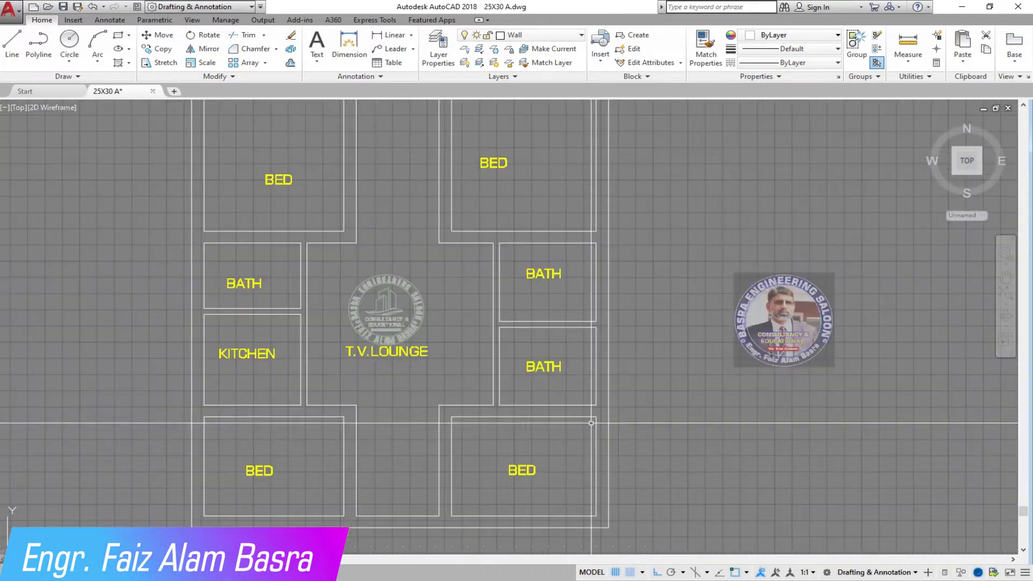
scroll(579, 422, up, 2)
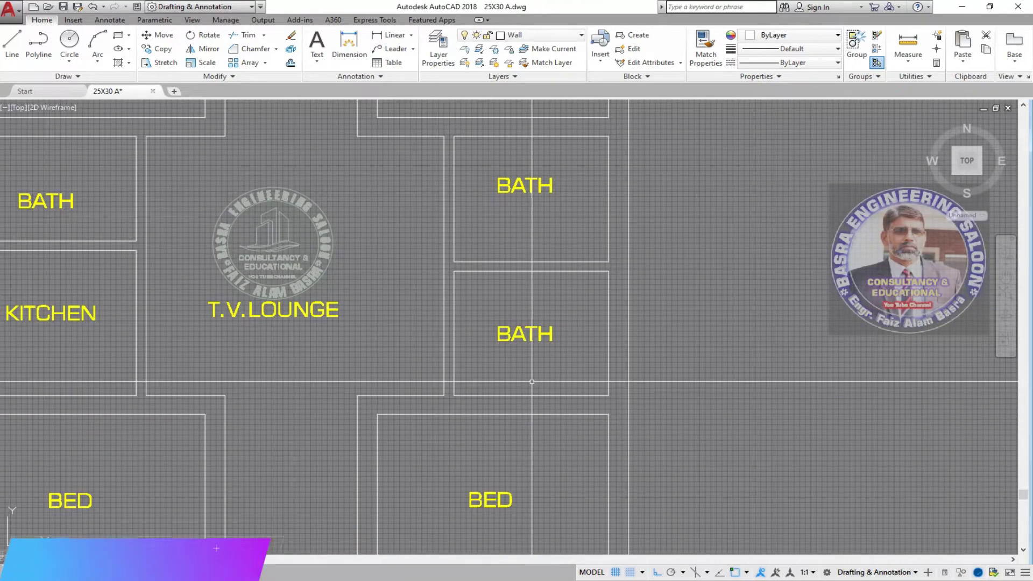
scroll(532, 381, down, 2)
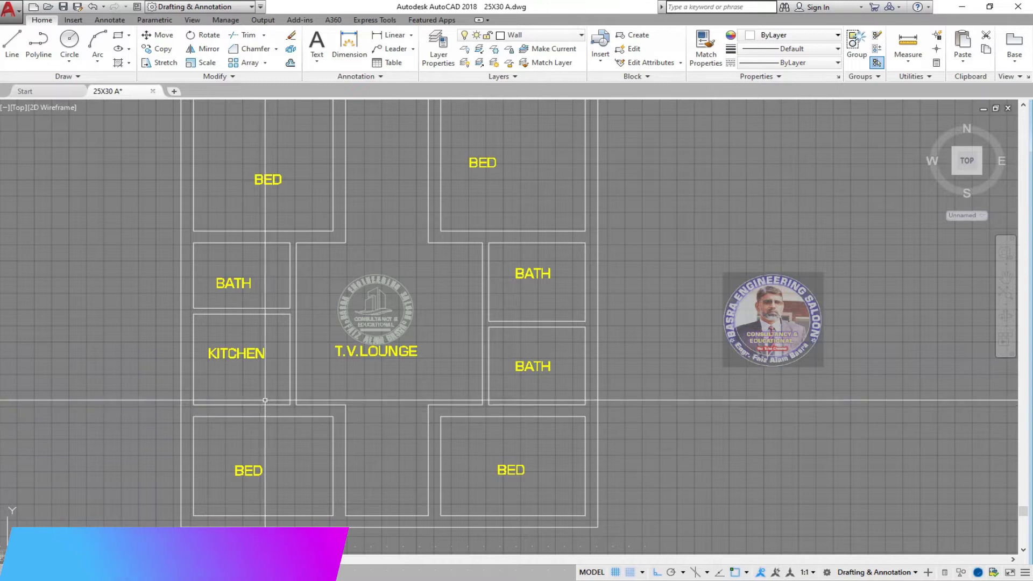
scroll(262, 294, up, 2)
scroll(262, 291, down, 2)
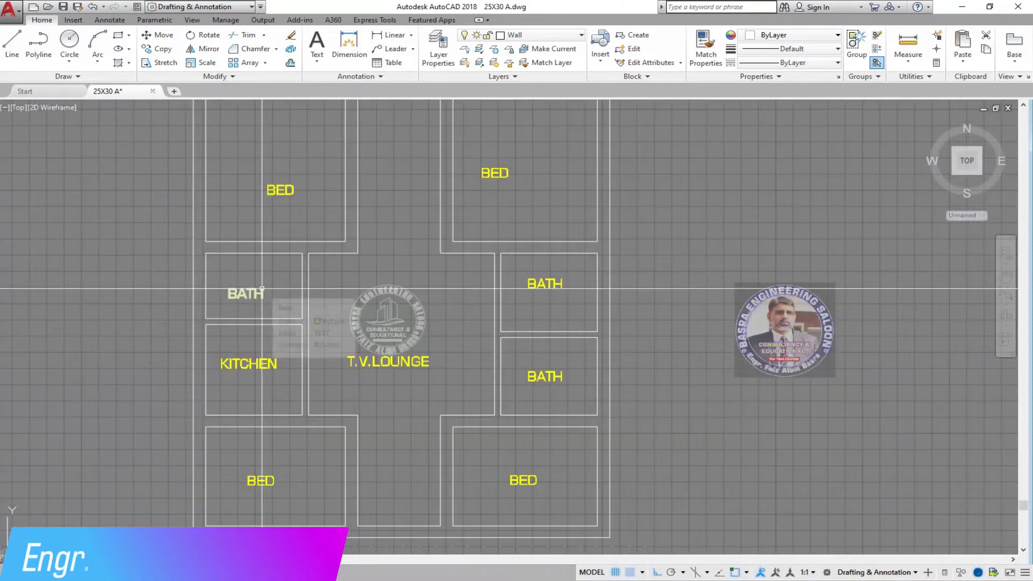
Add a linear dimension to the top line of the passage between the upper bedrooms
scroll(262, 289, down, 2)
scroll(392, 162, up, 5)
click(388, 34)
key(Return)
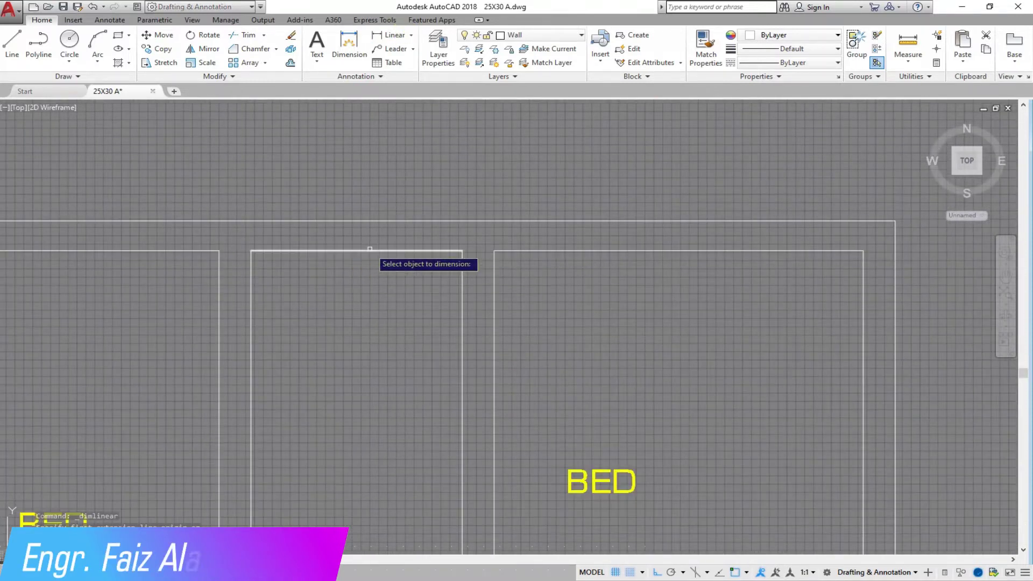
click(370, 249)
click(369, 185)
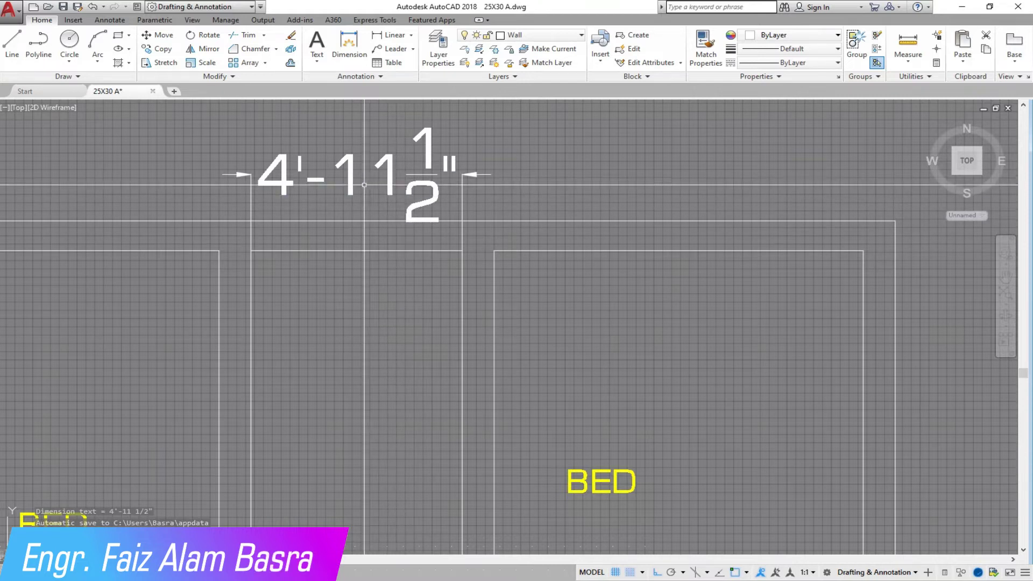
Delete the passage-width dimension above the top wall
click(350, 177)
click(160, 35)
key(Escape)
key(Delete)
Offset the two side lines of the upper passage by 4.5 outward, toward the adjoining bedrooms
scroll(418, 188, down, 4)
scroll(330, 249, up, 2)
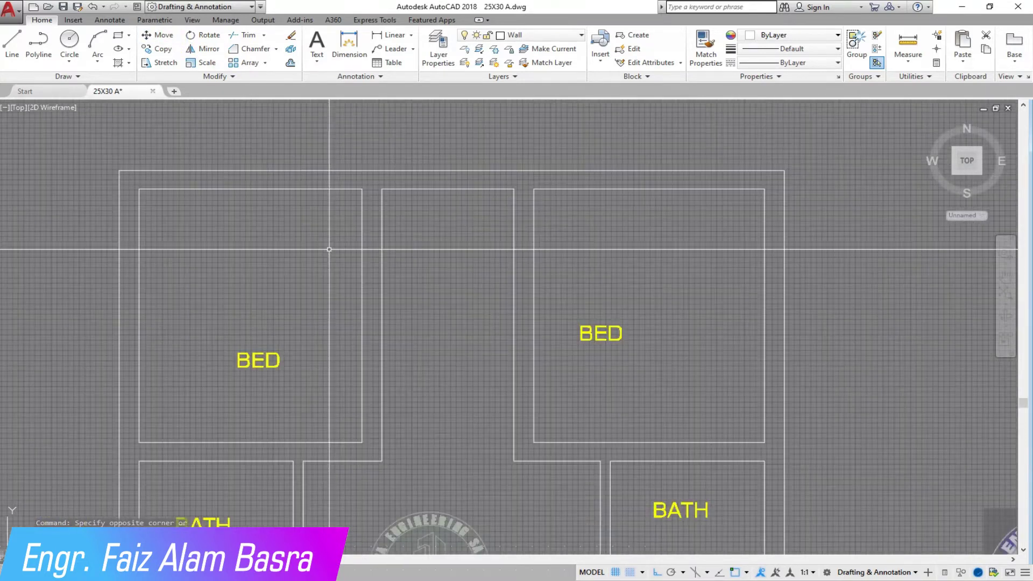
scroll(362, 281, down, 2)
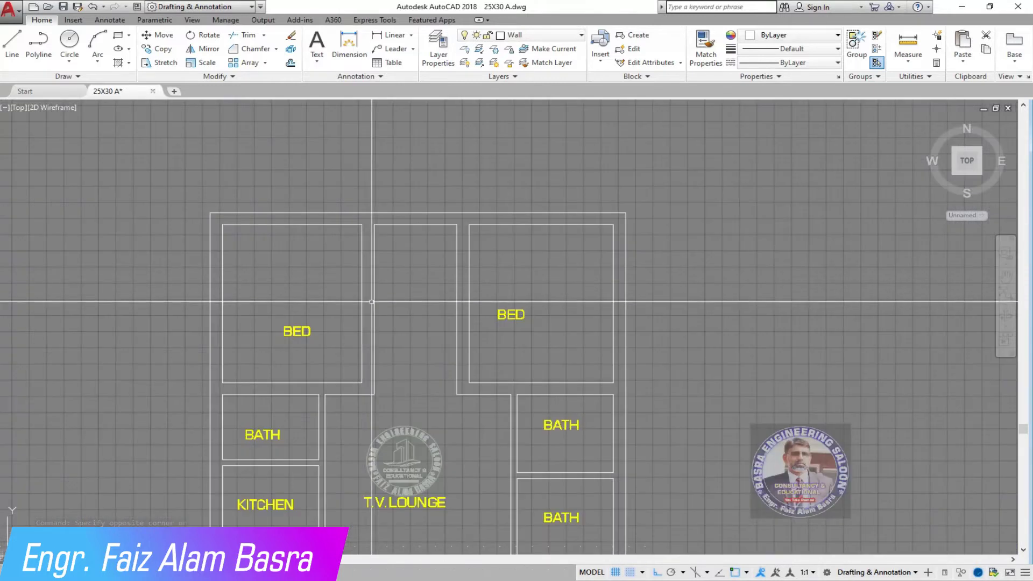
scroll(362, 302, up, 2)
scroll(366, 293, down, 2)
scroll(371, 264, up, 2)
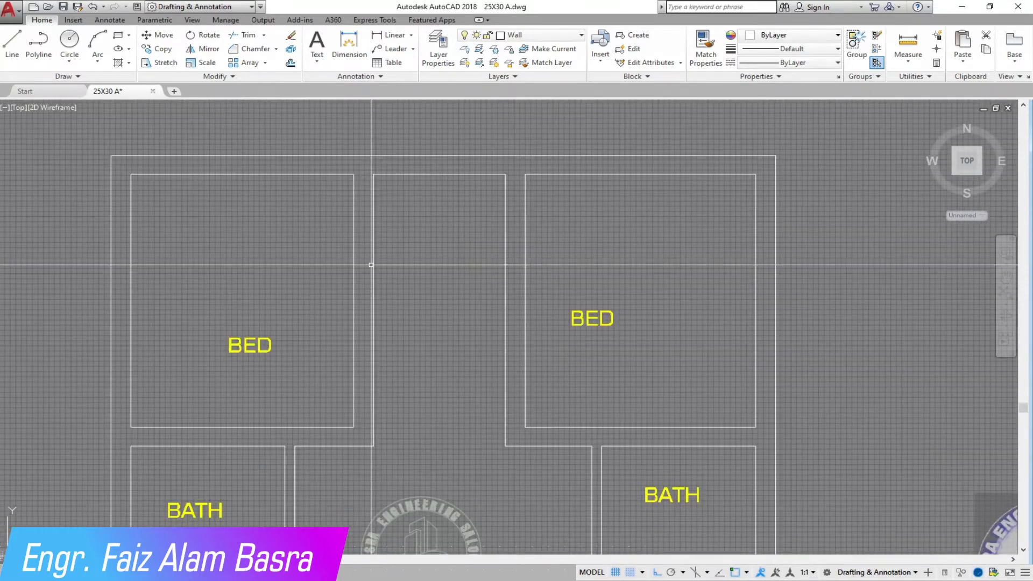
click(290, 64)
key(Return)
click(375, 267)
click(369, 268)
click(506, 268)
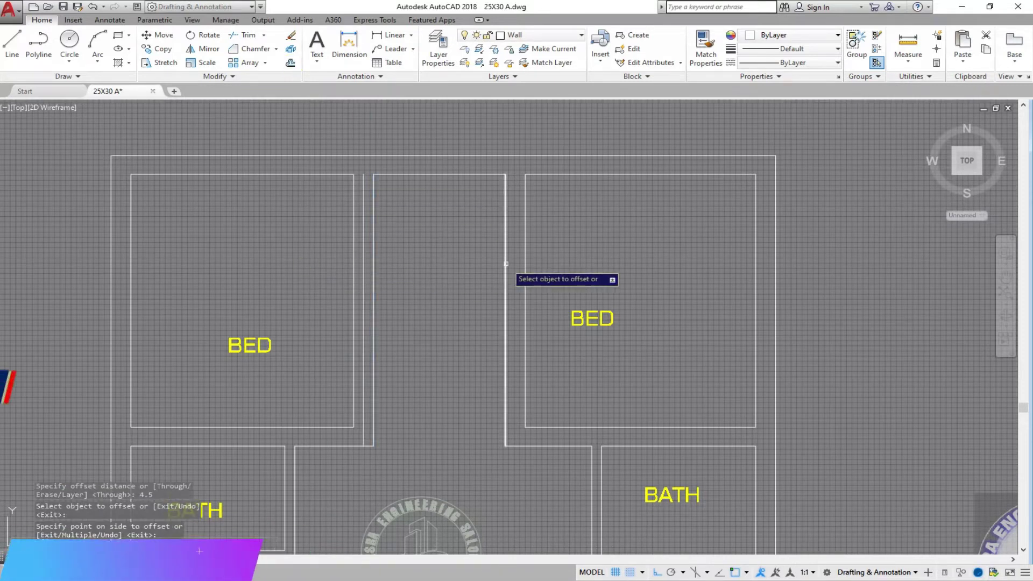
click(538, 263)
click(527, 380)
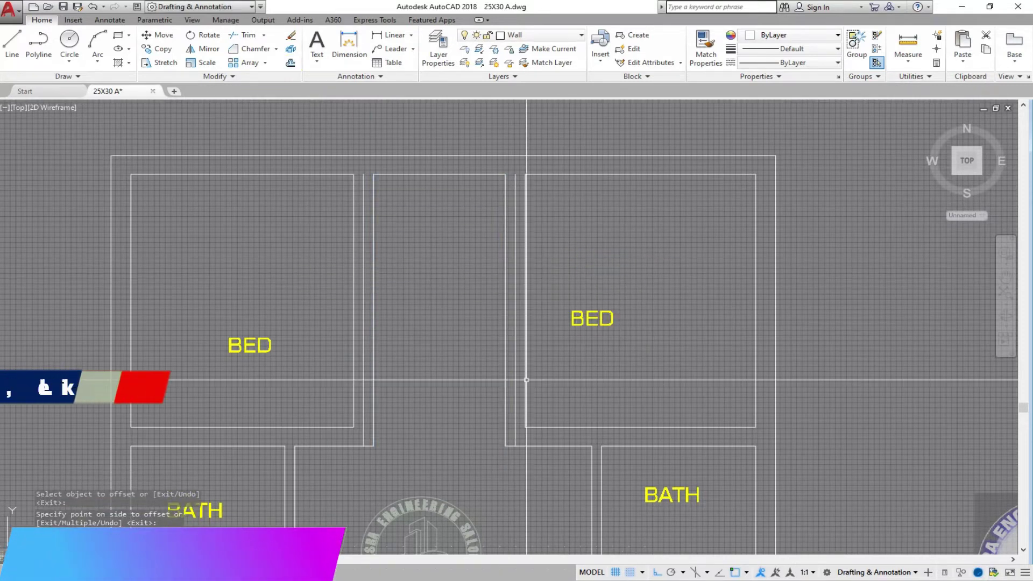
Chamfer the left offset line to form corners with the lounge's upper wall line and the passage's top line
click(249, 49)
click(364, 437)
click(345, 445)
key(Return)
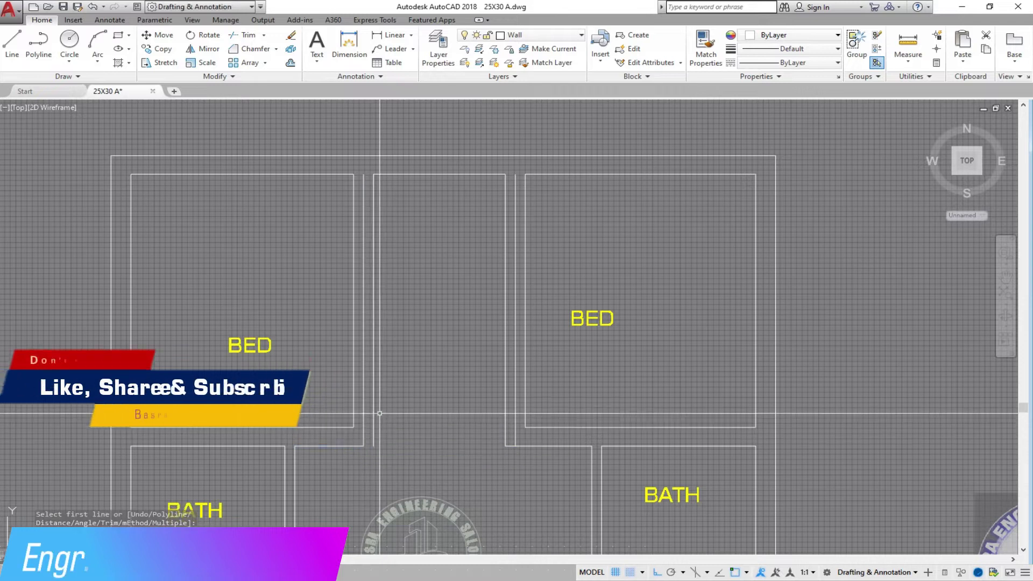
click(364, 226)
Chamfer the passage's top line with the right offset line to close the upper-right corner
key(Return)
click(484, 174)
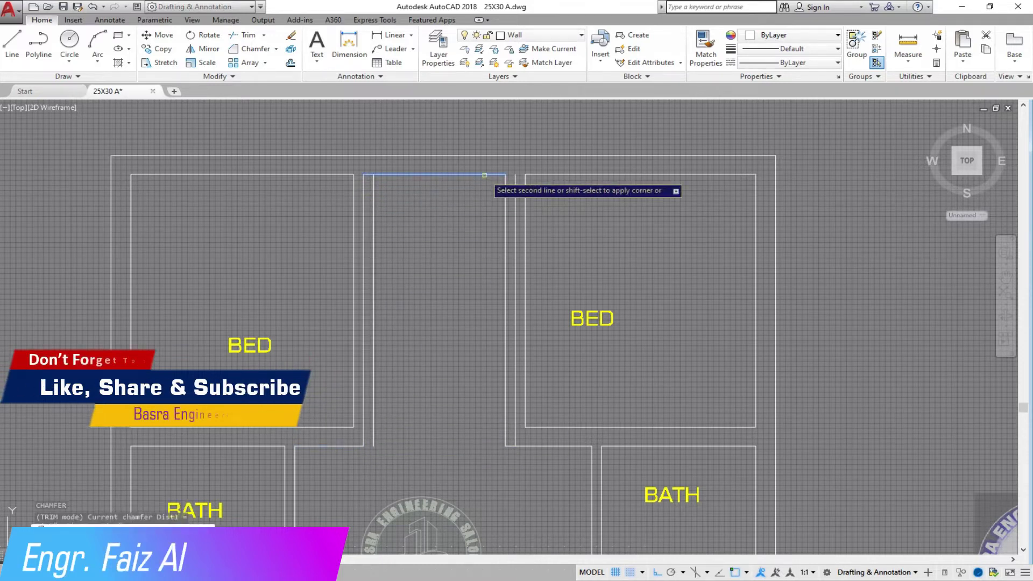
click(511, 205)
key(Return)
key(Escape)
Erase the two former inner side lines of the passage and remove the overhanging stub at its lower-right corner
click(511, 221)
click(368, 198)
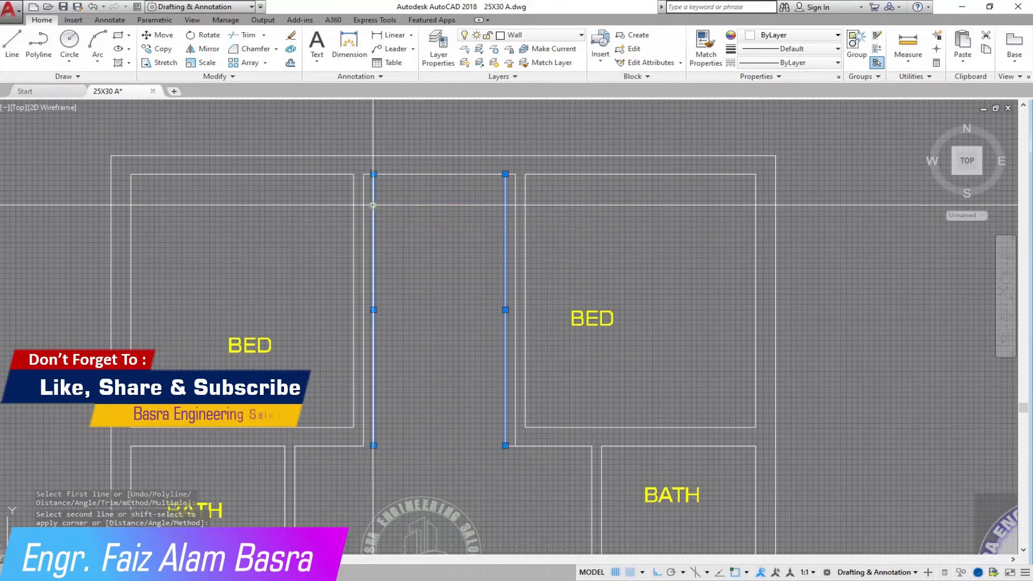
click(291, 35)
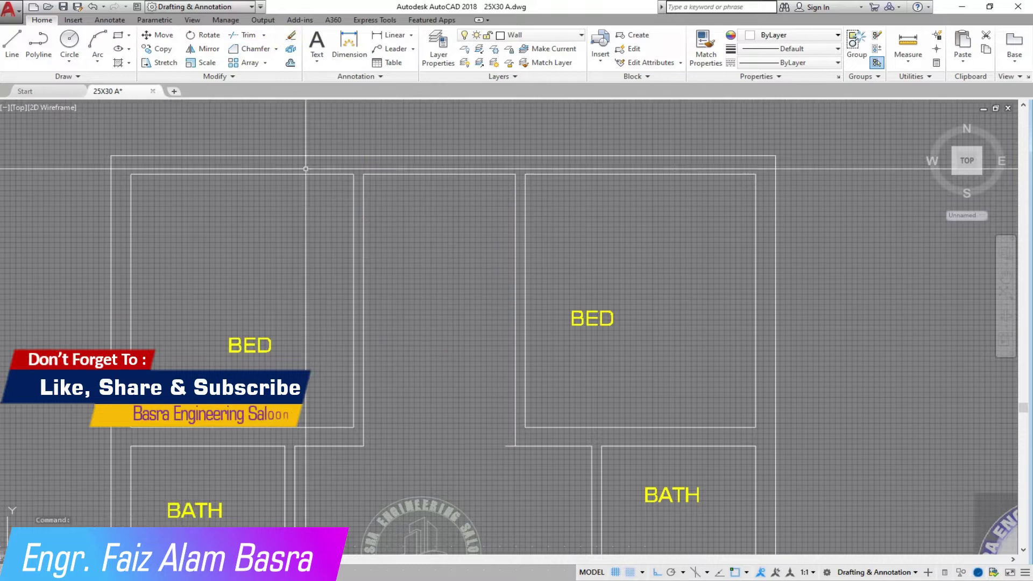
click(527, 444)
Draw a vertical centre line from the midpoint of the passage's top line down to the lounge's upper edge
click(12, 43)
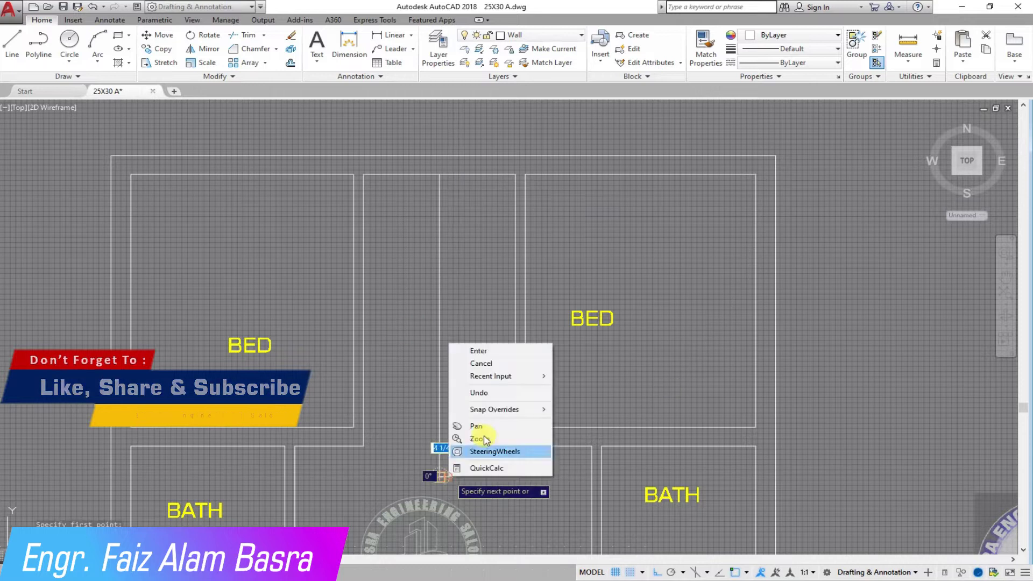
scroll(476, 200, up, 2)
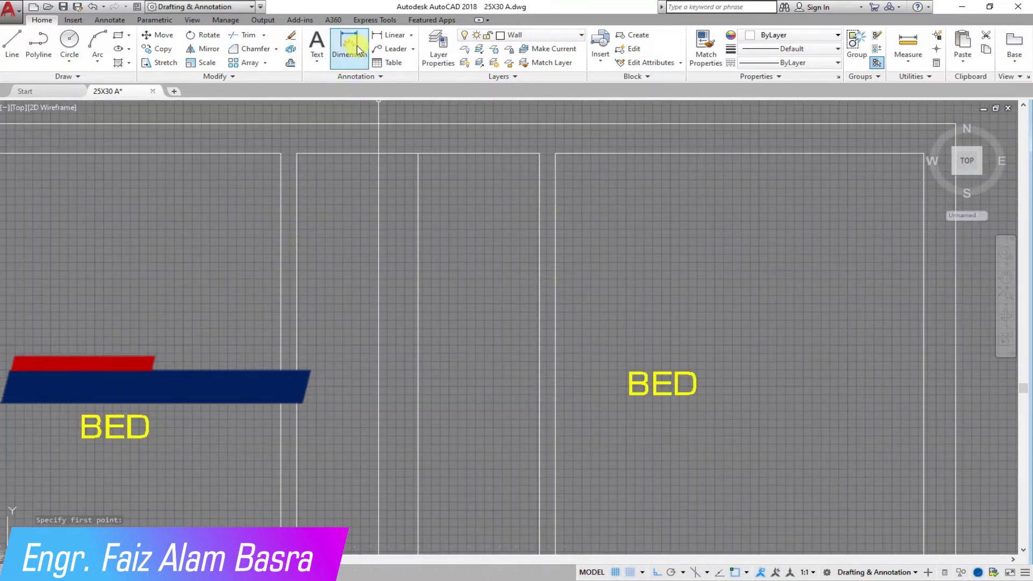
Dimension both halves of the passage from the centre line to each side wall
click(339, 50)
click(418, 154)
click(297, 154)
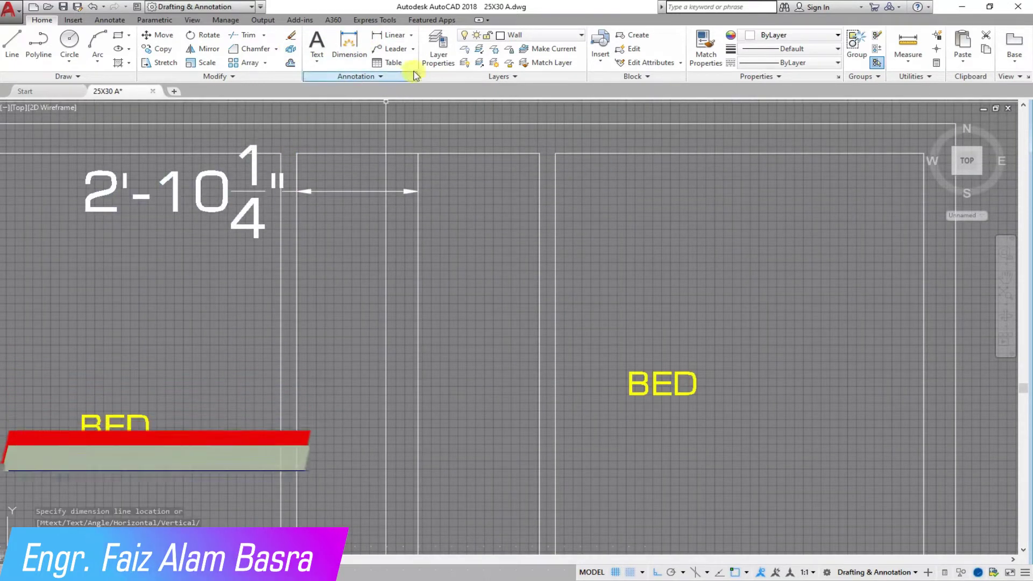
click(391, 36)
click(418, 154)
click(540, 154)
scroll(531, 246, down, 2)
scroll(427, 207, up, 2)
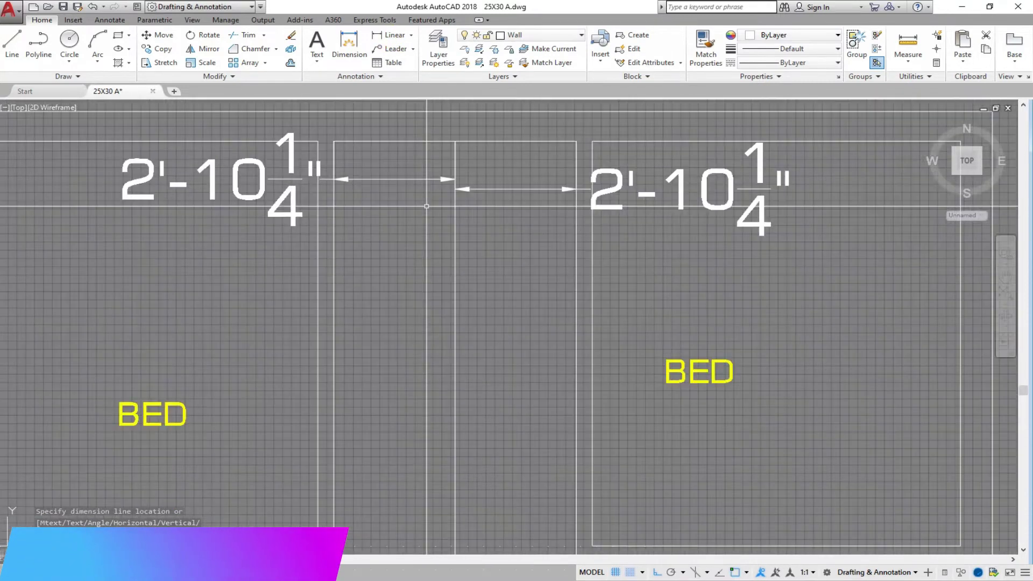
Delete the two half-width dimensions in the passage
click(506, 226)
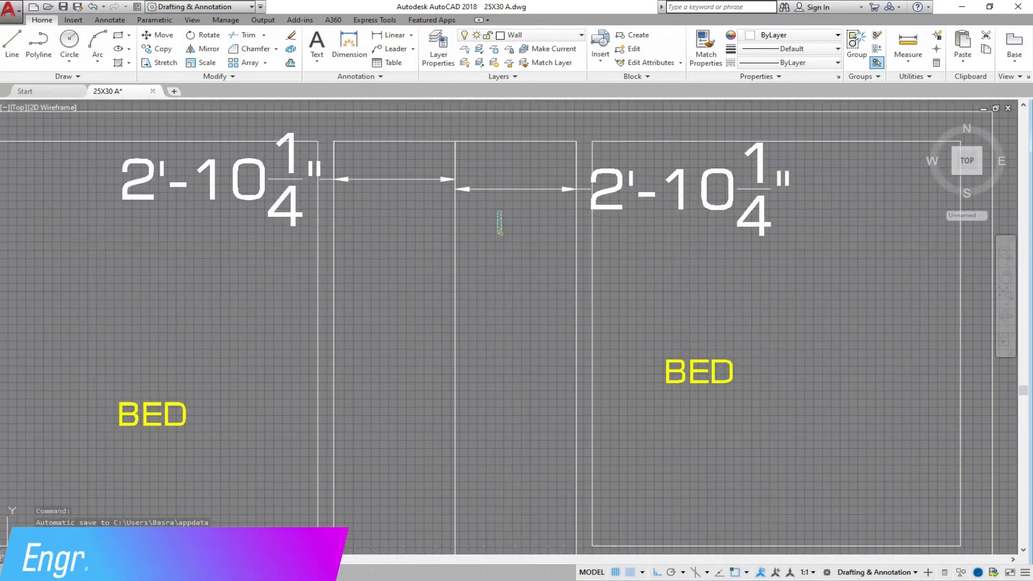
click(539, 216)
click(323, 151)
key(Delete)
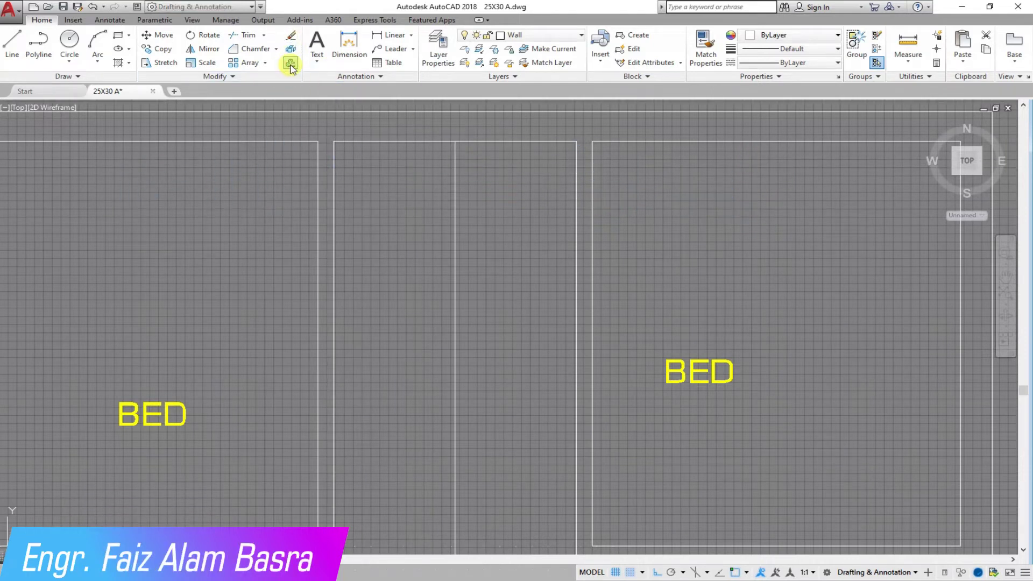
Offset the passage's top line 30 inches downward and the centre line to both sides
click(412, 142)
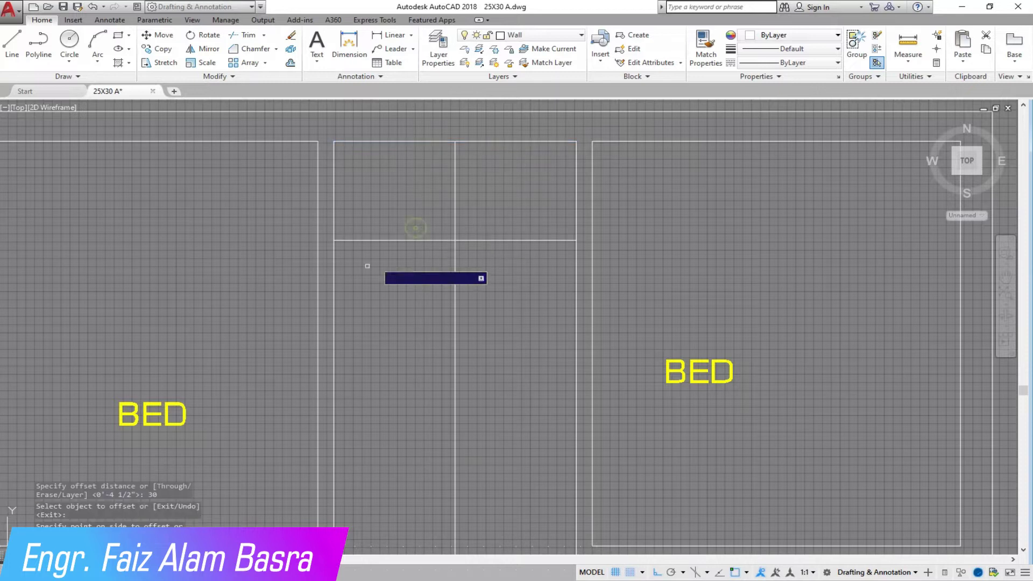
click(455, 277)
click(446, 280)
click(455, 267)
click(471, 253)
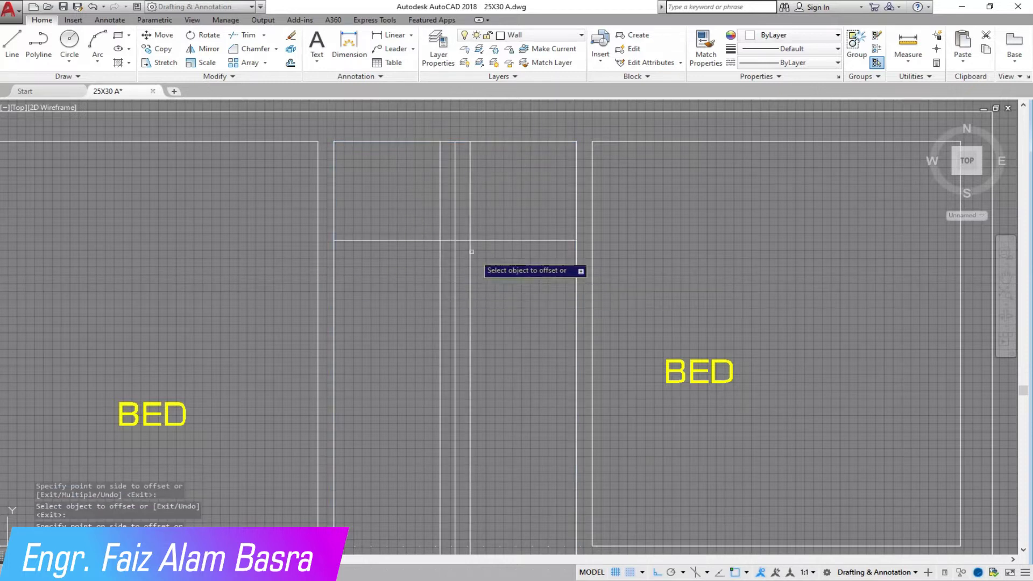
scroll(478, 211, up, 2)
right_click(496, 219)
click(527, 231)
Erase the original centre line and check the width beside the right offset line with a temporary dimension
click(442, 240)
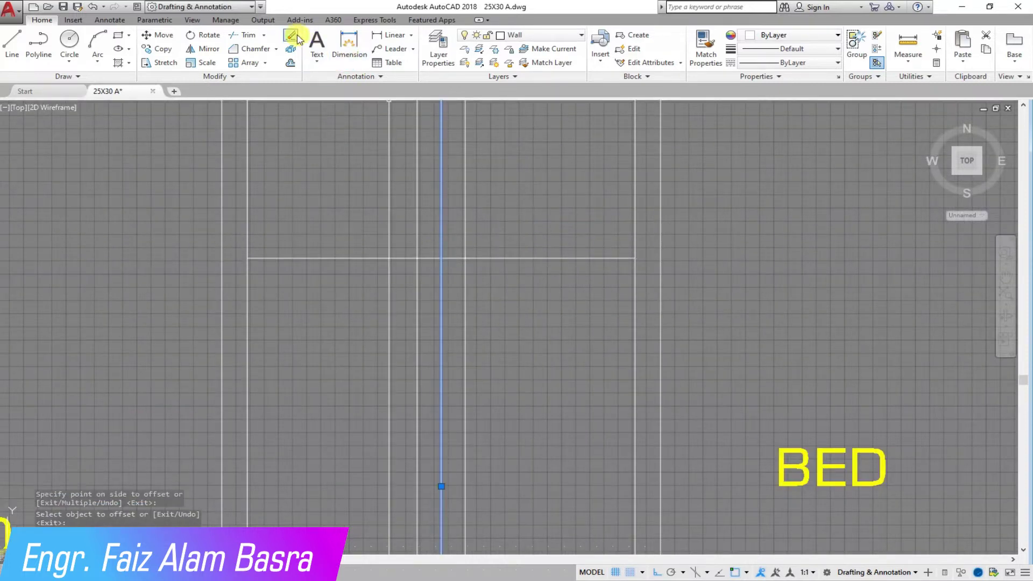
click(392, 34)
click(465, 258)
click(465, 255)
click(571, 219)
click(292, 37)
Dimension the left bedroom's width just below its top wall line
scroll(504, 326, down, 5)
scroll(551, 179, down, 3)
scroll(459, 185, up, 3)
click(391, 35)
key(Return)
click(403, 227)
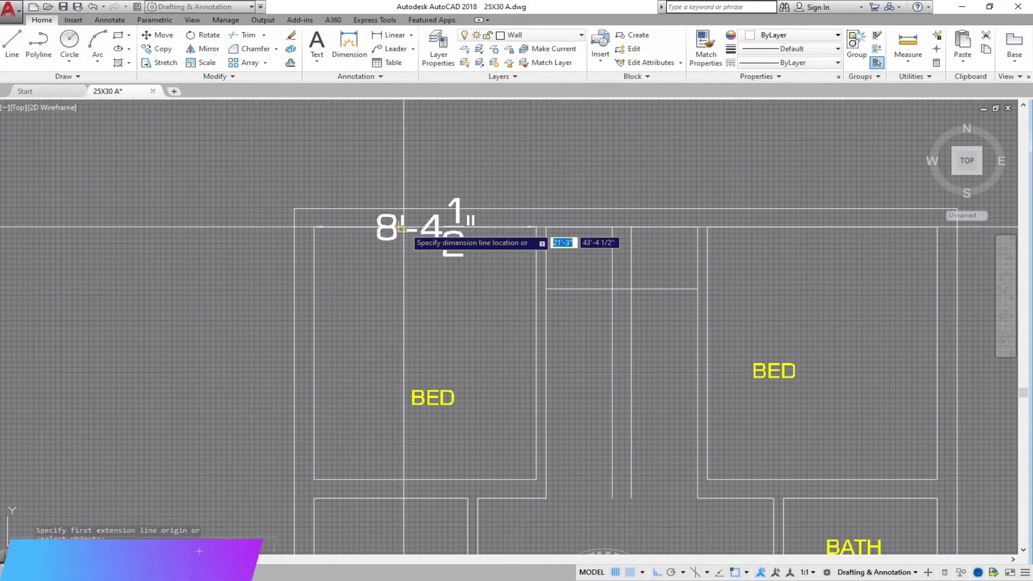
scroll(375, 219, down, 3)
scroll(552, 269, up, 3)
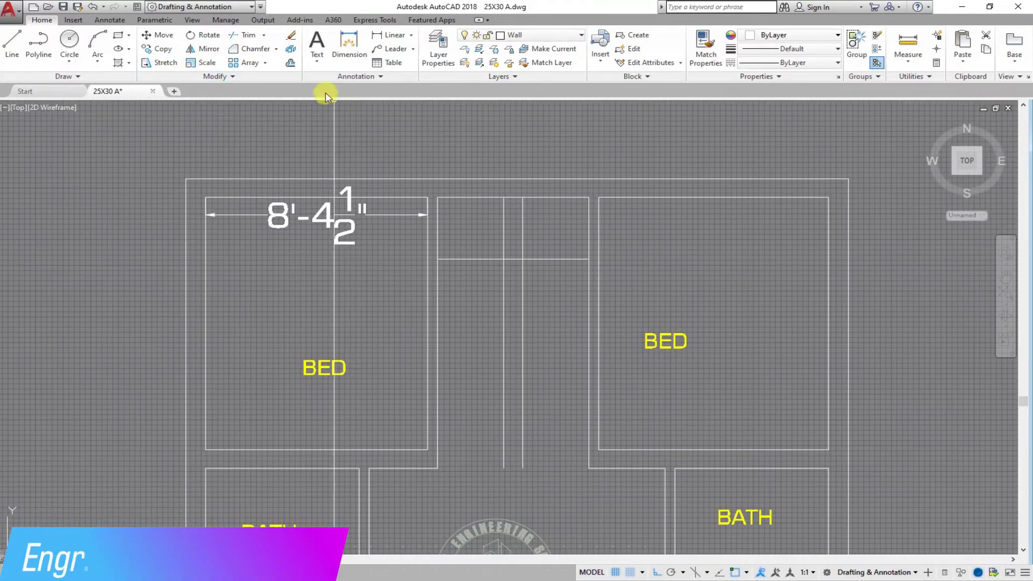
Stretch the wall between the left bedroom and the passage 1.5 inches toward the passage
click(459, 464)
click(408, 180)
key(Return)
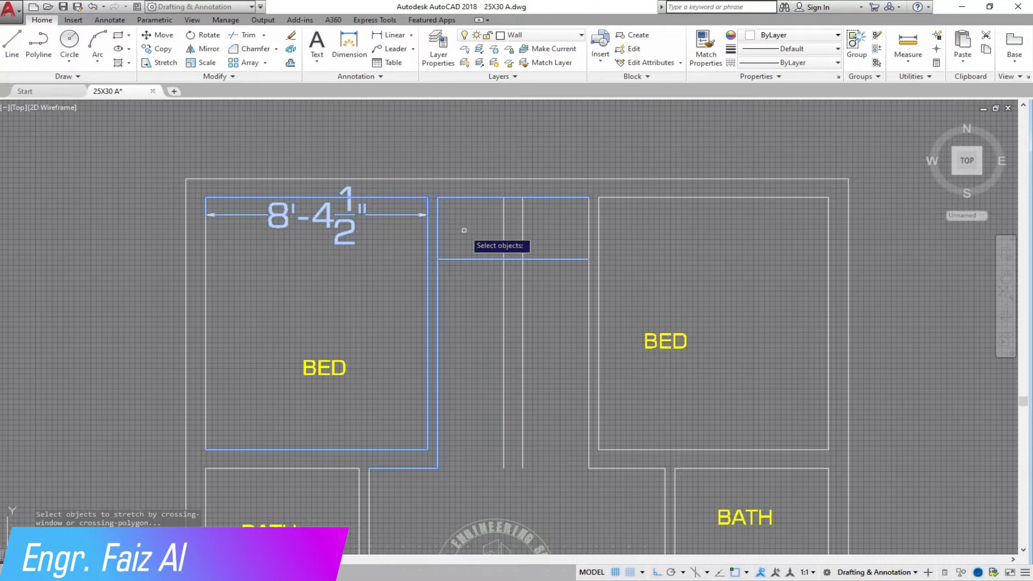
click(465, 230)
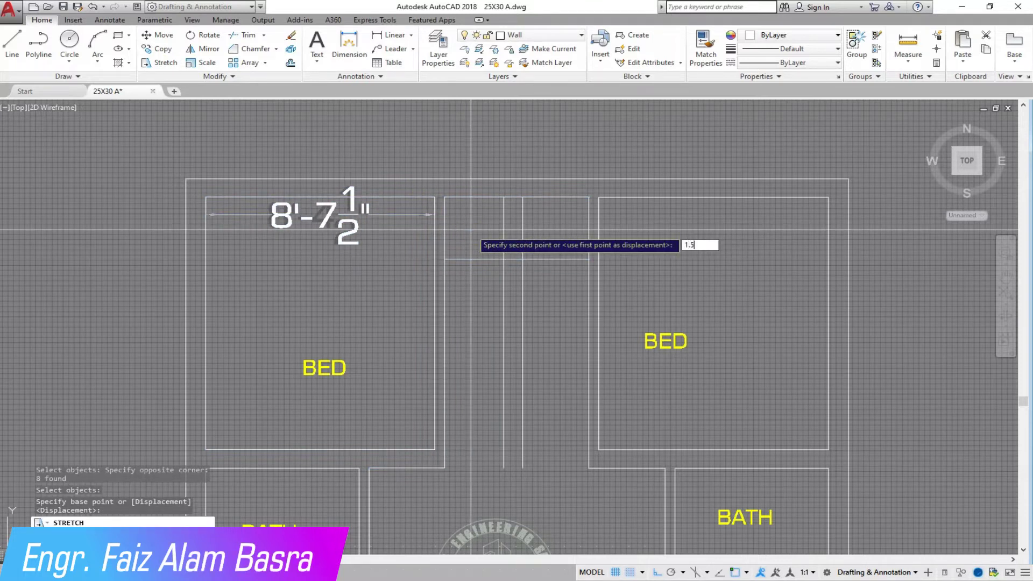
key(Return)
Dimension the right bedroom's width below its top wall line
click(392, 35)
key(Return)
click(717, 198)
click(727, 231)
middle_drag(694, 260, 534, 248)
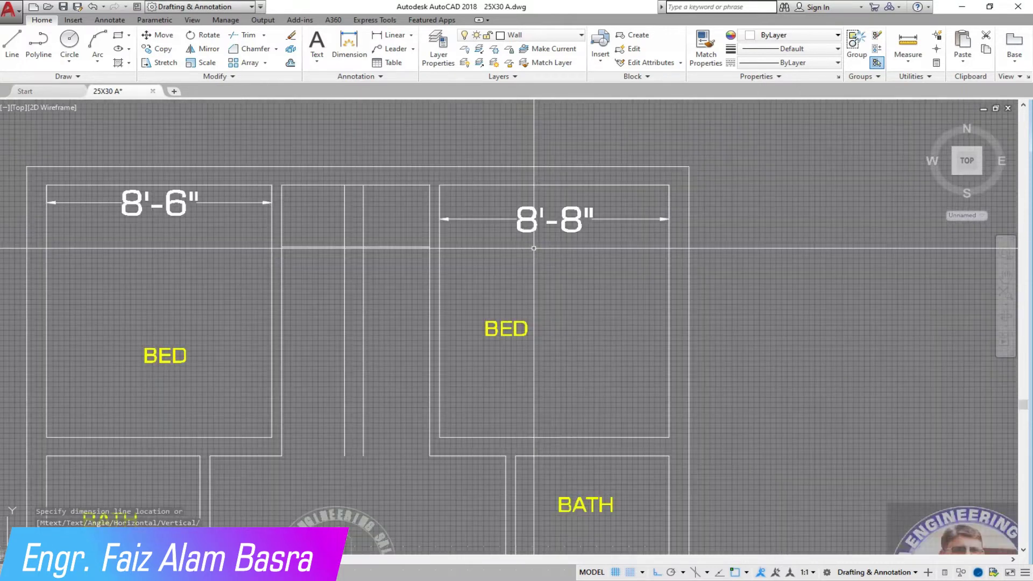
Stretch the wall between the passage and the right bedroom 2 inches toward the right bedroom
click(160, 62)
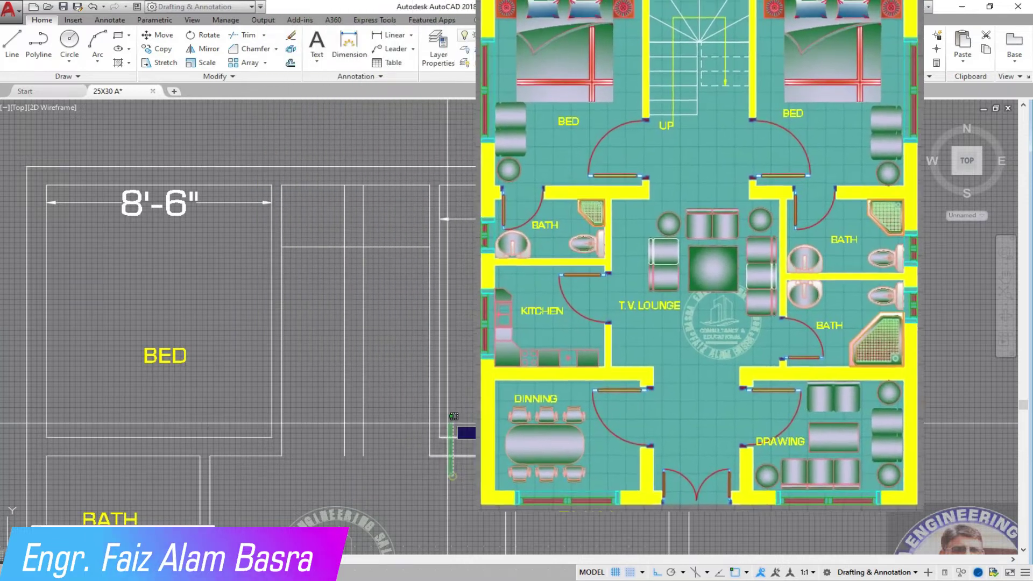
click(411, 172)
key(Return)
click(483, 247)
text(2)
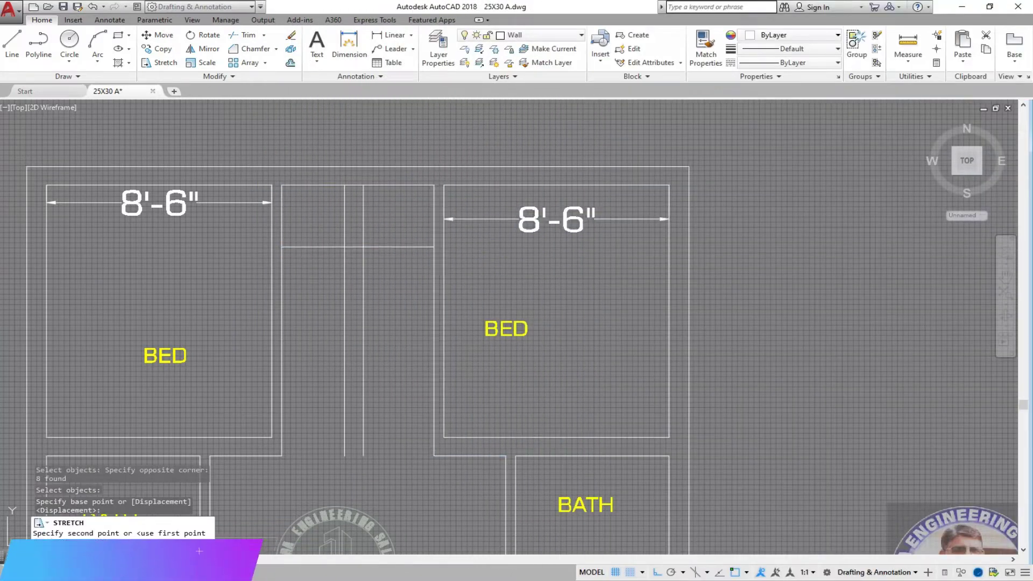
key(Return)
Dimension the passage's width below its top line
scroll(320, 197, up, 2)
click(395, 37)
key(Return)
click(426, 176)
click(426, 211)
scroll(379, 259, down, 2)
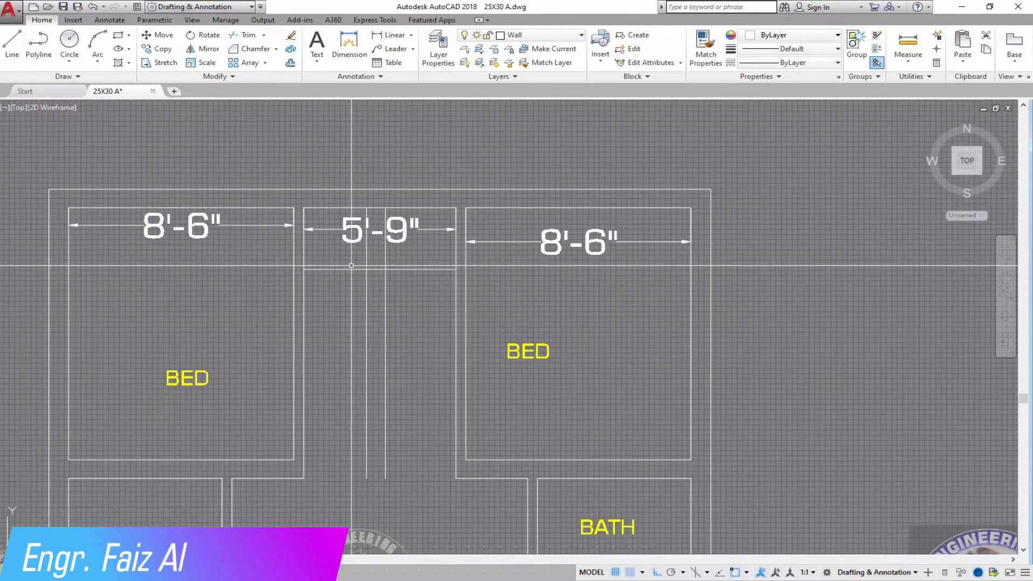
scroll(341, 240, up, 2)
scroll(340, 235, down, 2)
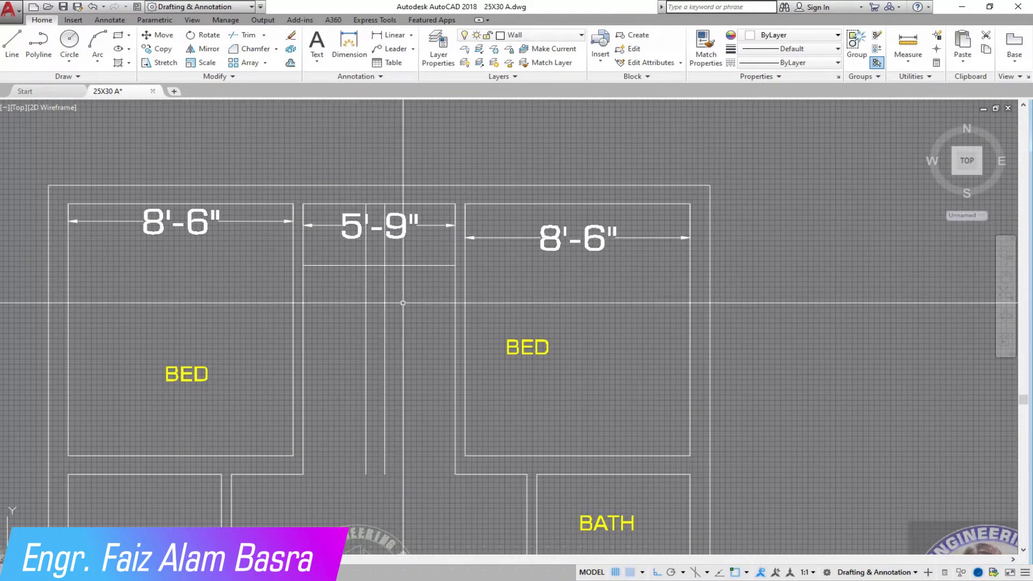
Erase the two vertical offset lines and draw a new centre line from the passage top's midpoint down to the lounge's edge
click(288, 36)
scroll(350, 242, up, 2)
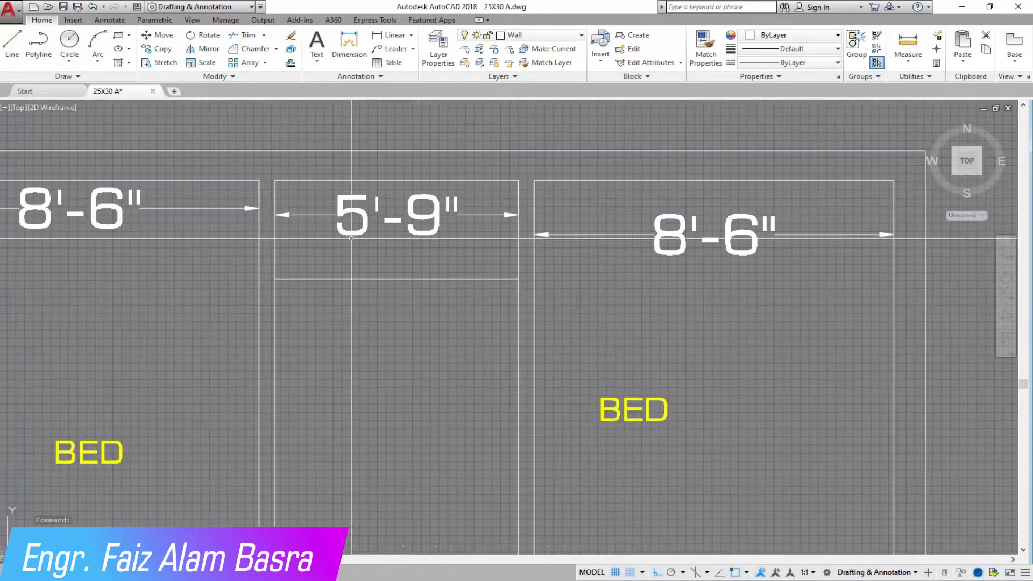
click(11, 49)
click(397, 180)
scroll(399, 249, down, 3)
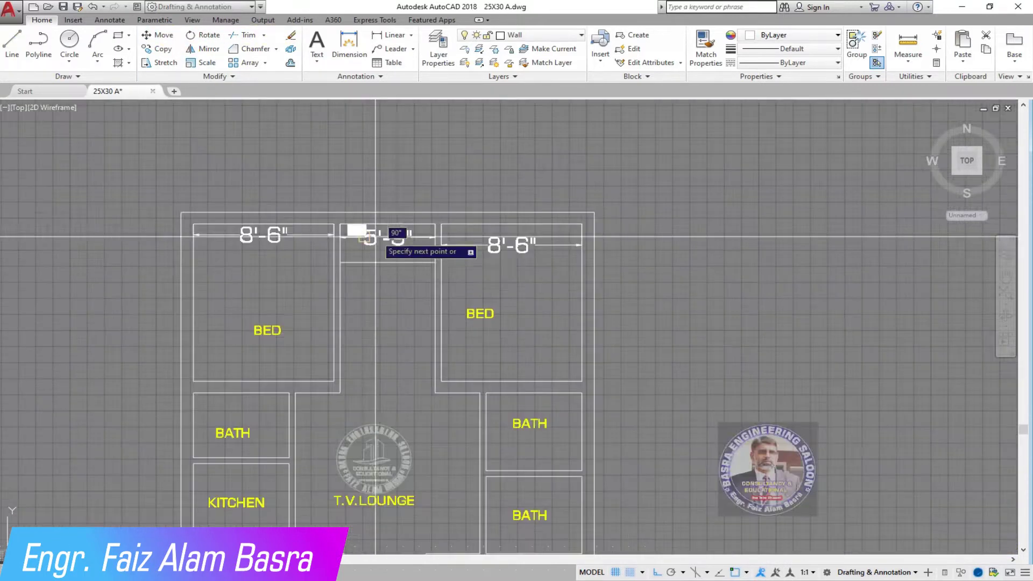
scroll(385, 371, up, 3)
right_click(398, 420)
click(410, 428)
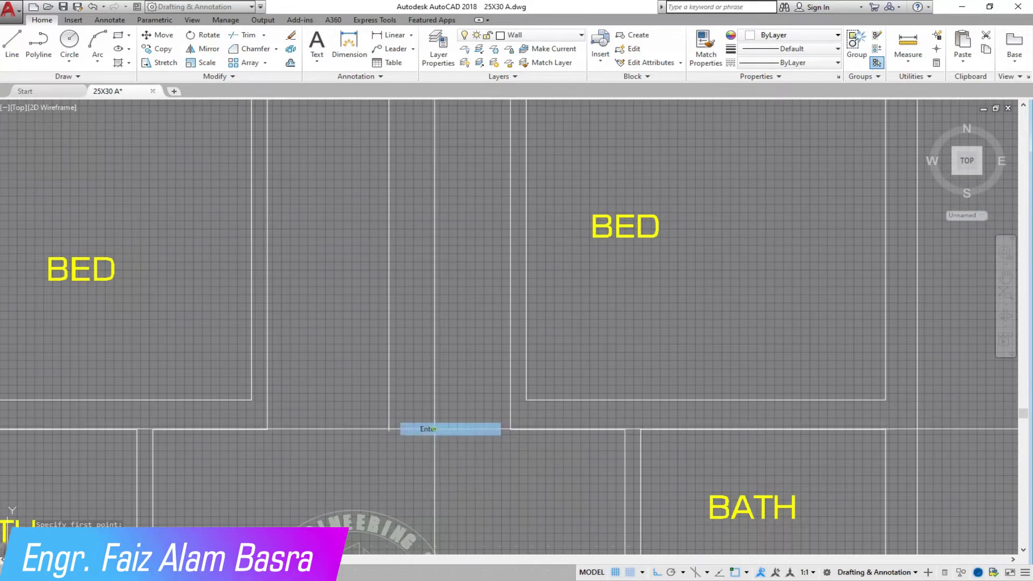
text(1)
key(Return)
key(Return)
key(Return)
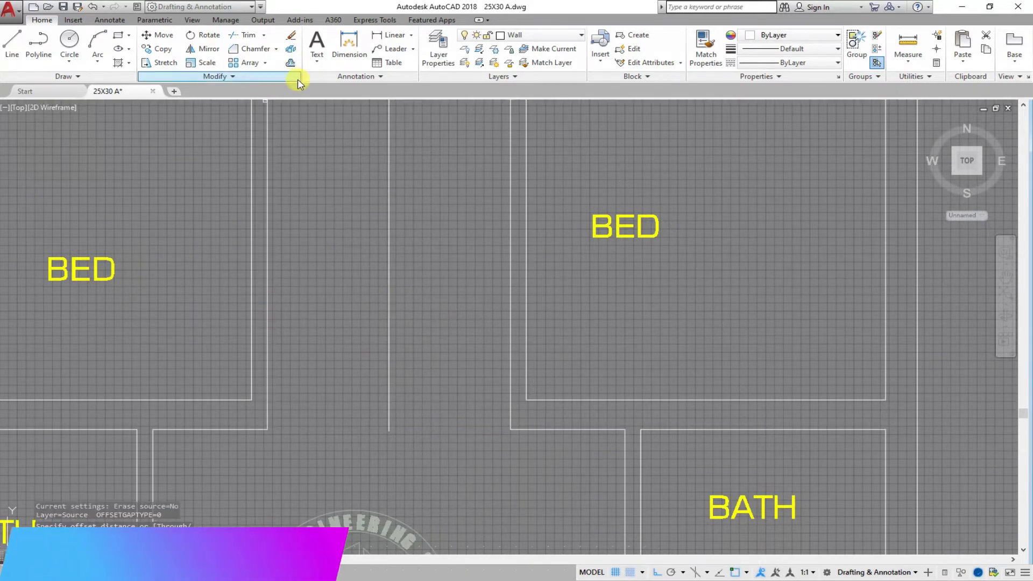
click(389, 204)
click(370, 201)
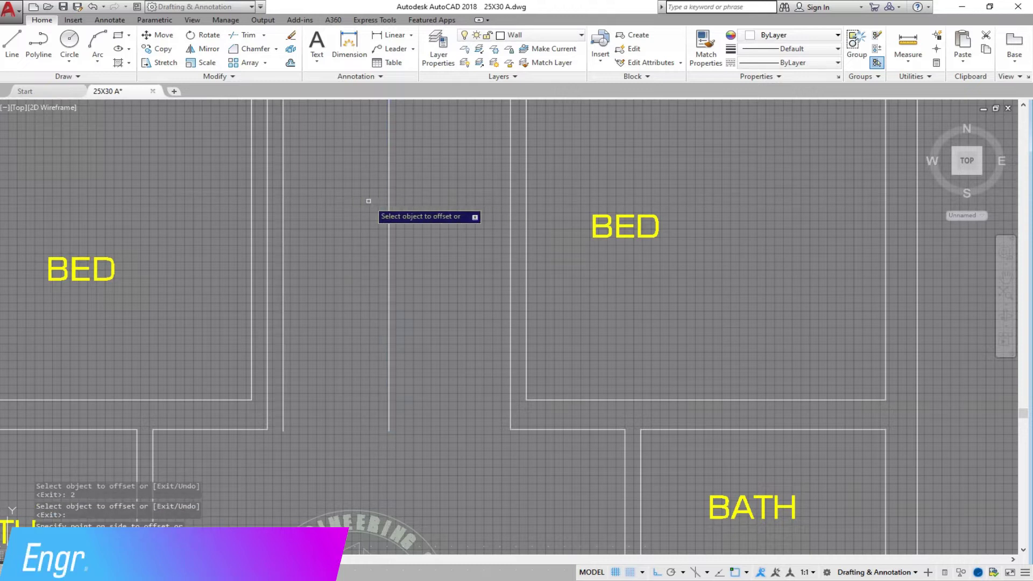
click(93, 7)
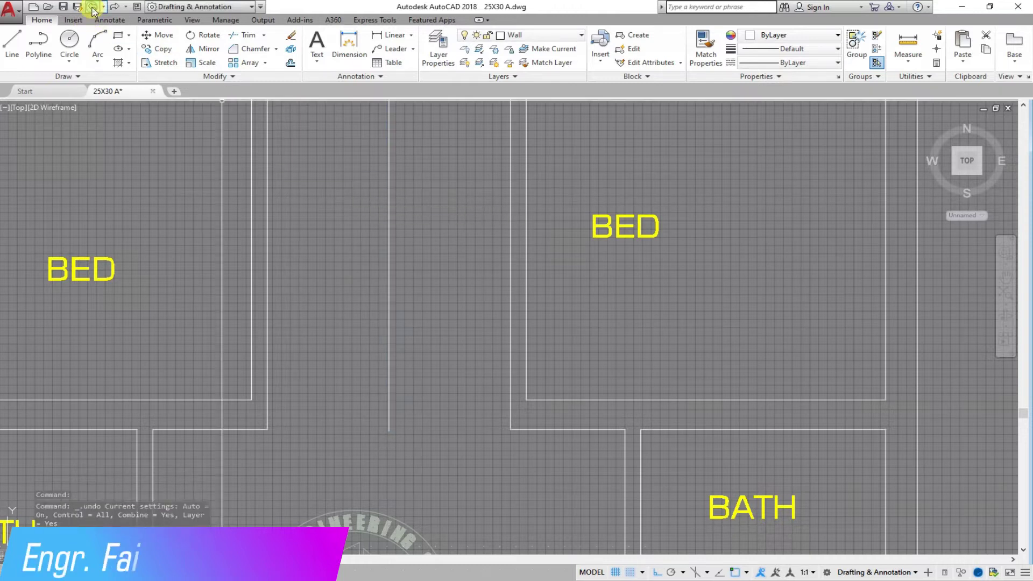
Offset the passage's new centre line 2 inches to both sides
click(291, 63)
key(Return)
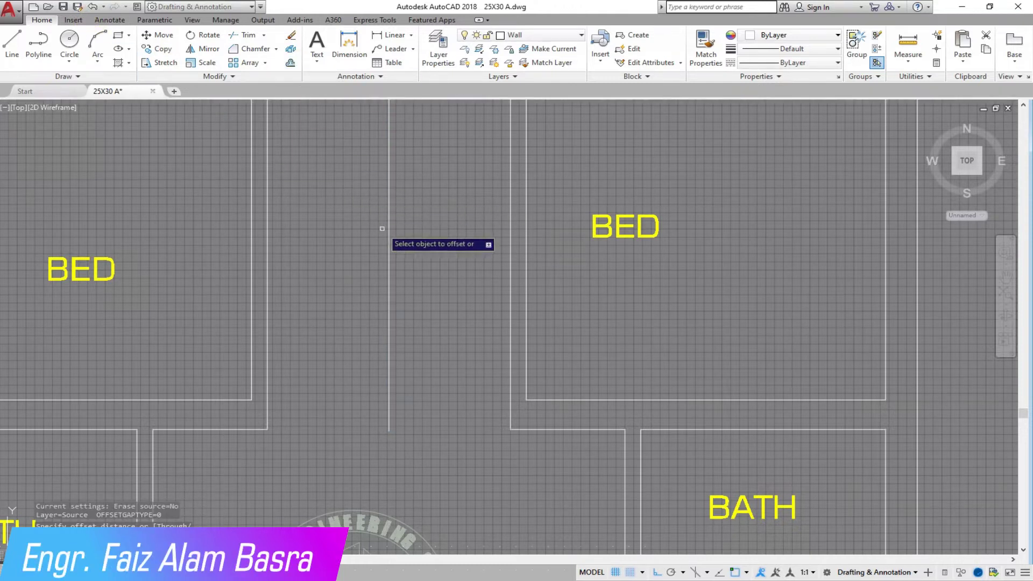
click(390, 230)
click(362, 224)
click(389, 224)
click(408, 229)
scroll(397, 301, down, 4)
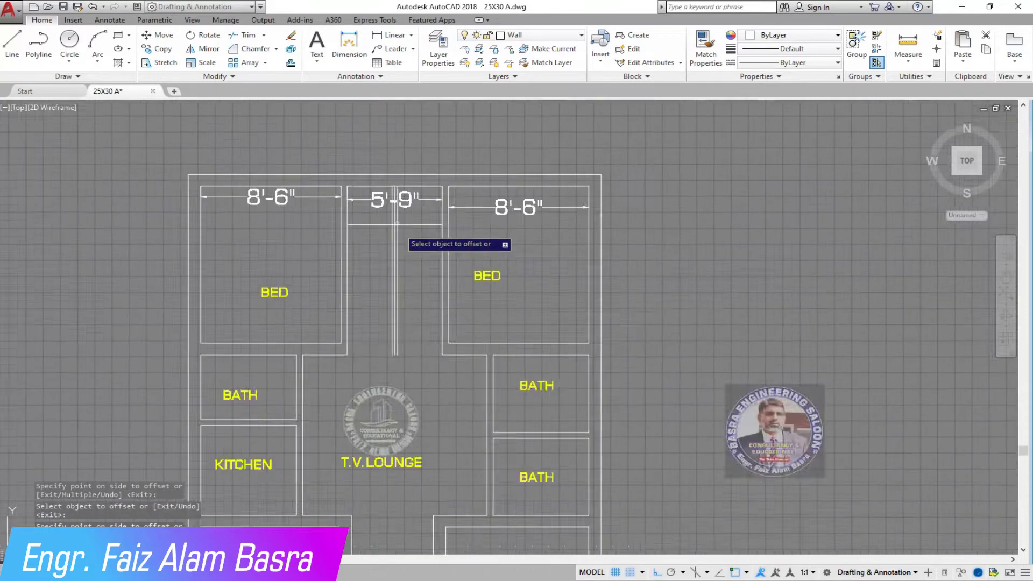
Dimension the clear width between the right offset line and the passage's right side wall
scroll(396, 194, up, 6)
click(392, 35)
click(390, 327)
click(584, 327)
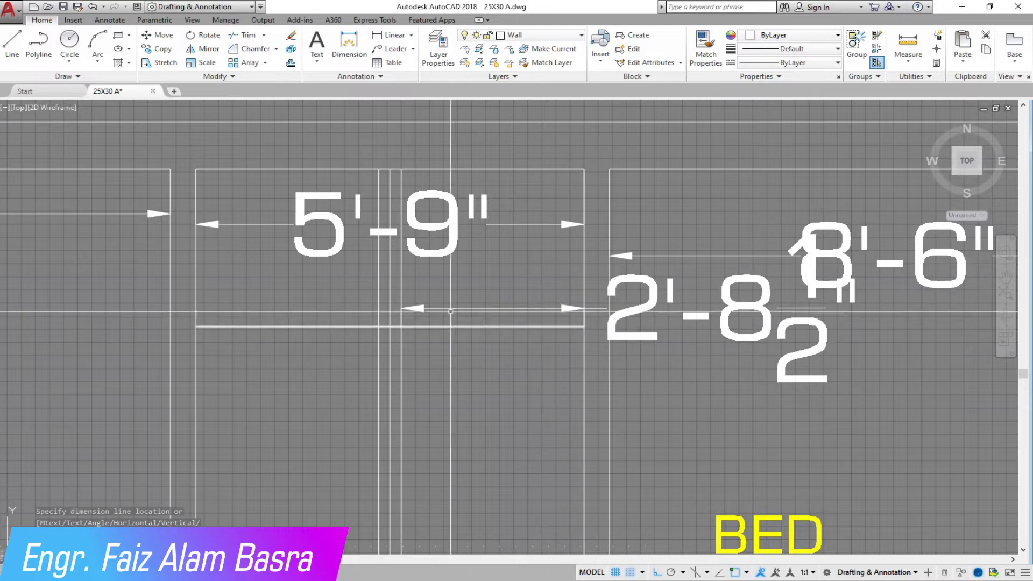
scroll(420, 318, up, 2)
click(431, 247)
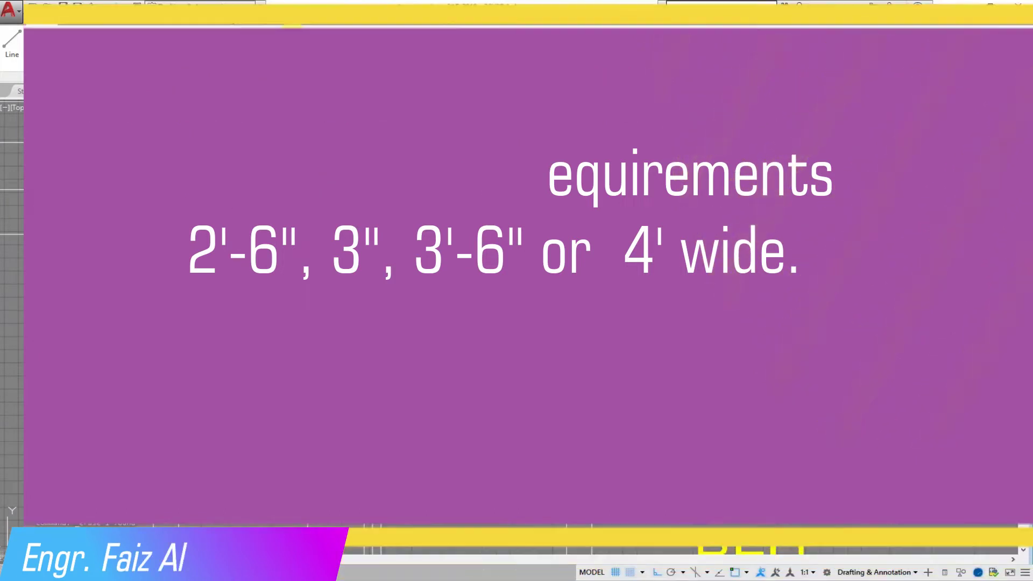
Check the gap between the two lines flanking the centre line with a temporary dimension, and erase it
click(393, 34)
click(352, 338)
click(379, 338)
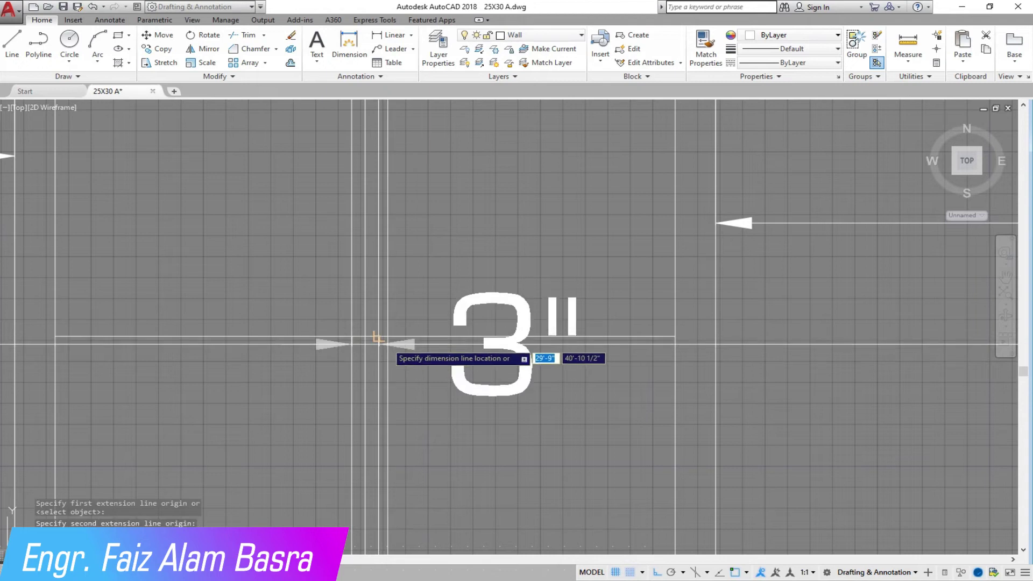
click(388, 337)
click(290, 34)
Trim the centre line below the horizontal landing line and the two flanking lines above it
scroll(359, 324, up, 2)
click(236, 31)
right_click(263, 203)
click(391, 304)
scroll(376, 318, down, 2)
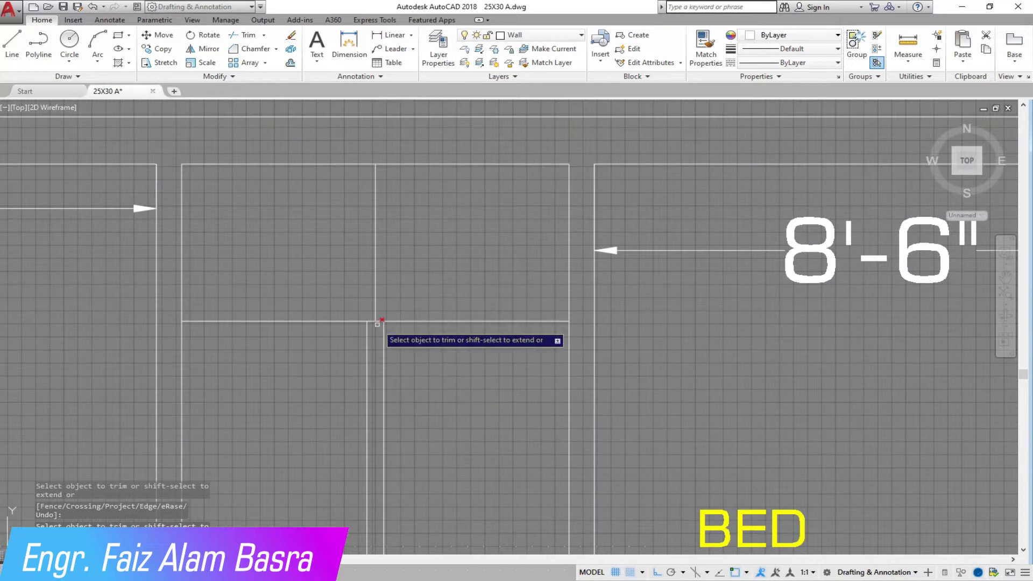
right_click(408, 267)
click(453, 276)
Offset the passage's top line 33 inches downward to add a second horizontal landing line
click(289, 63)
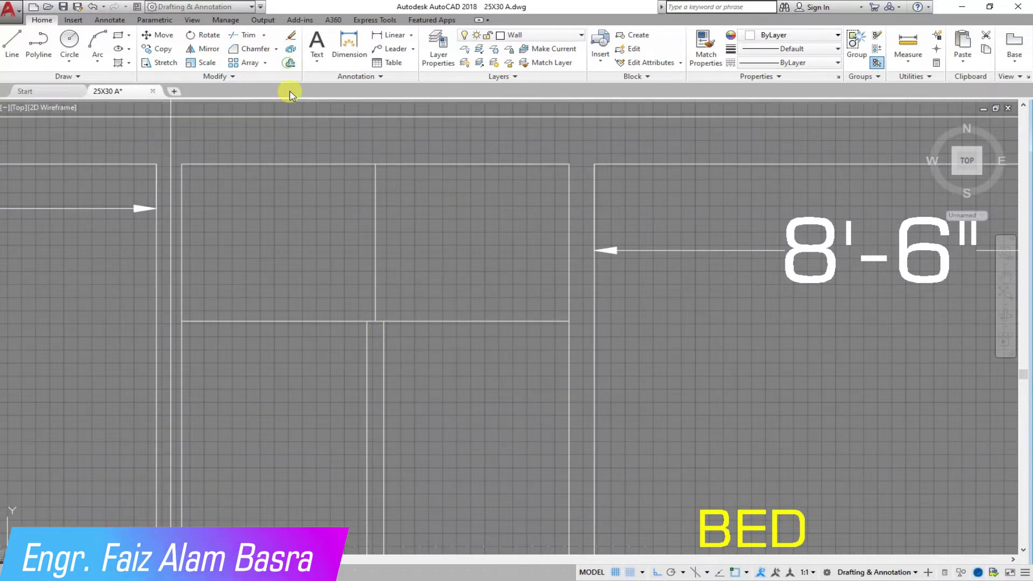
text(33)
key(Return)
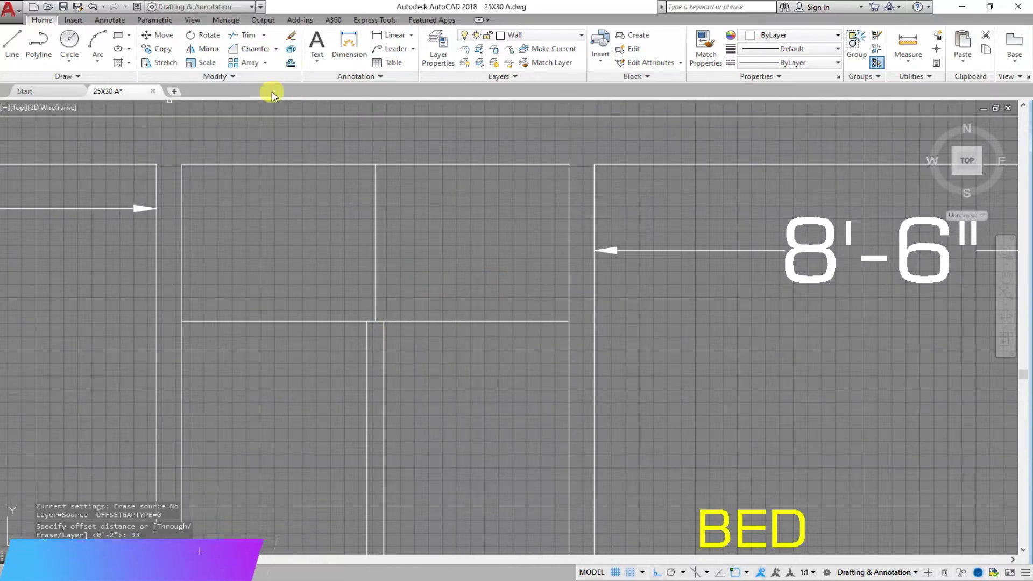
click(272, 165)
click(272, 217)
right_click(288, 245)
click(315, 257)
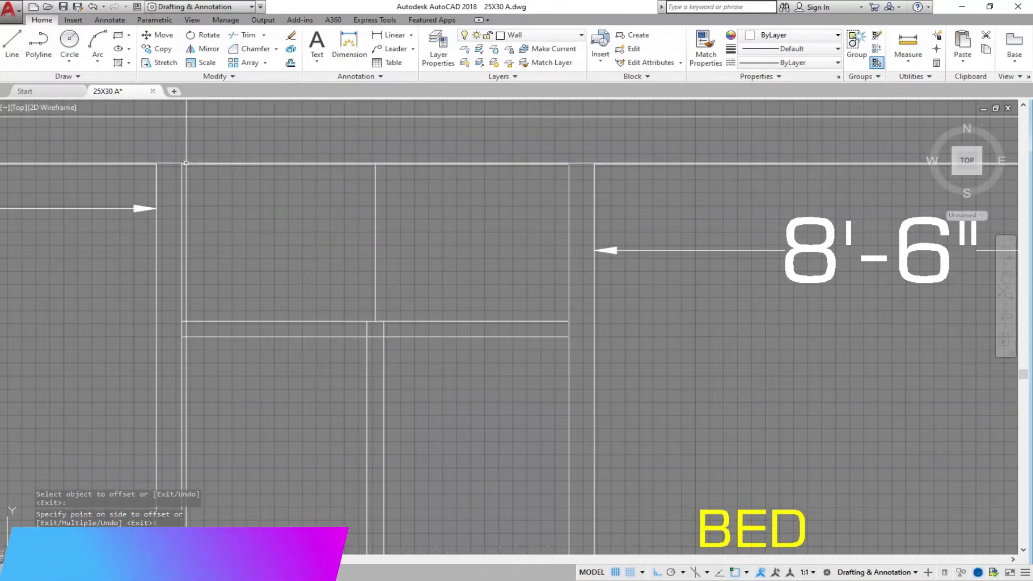
Stretch the upper landing line and the attached centre and flanking lines down onto the 33-inch offset line
click(162, 62)
click(577, 325)
click(178, 309)
key(Return)
click(375, 322)
scroll(345, 269, down, 3)
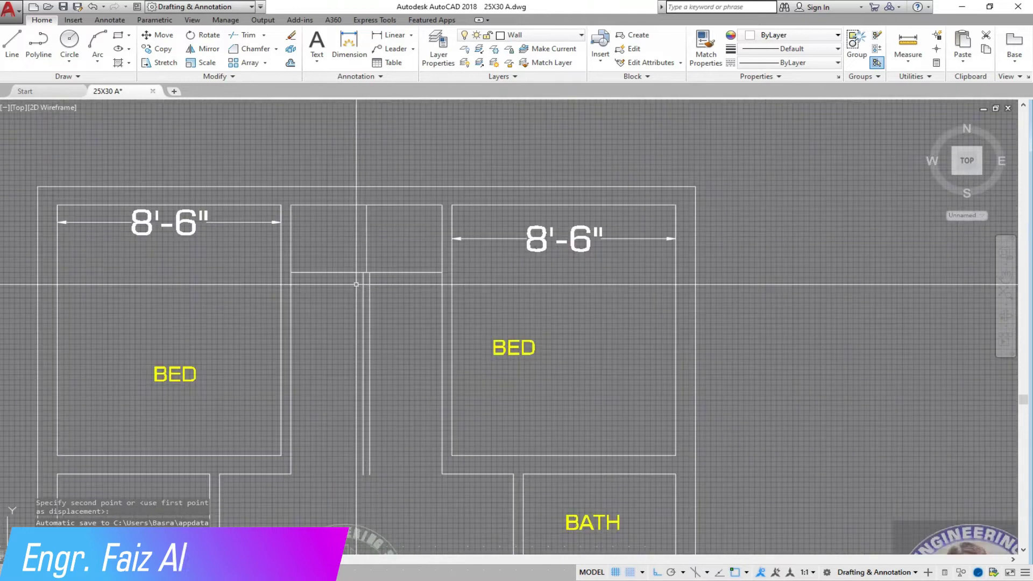
scroll(344, 269, up, 2)
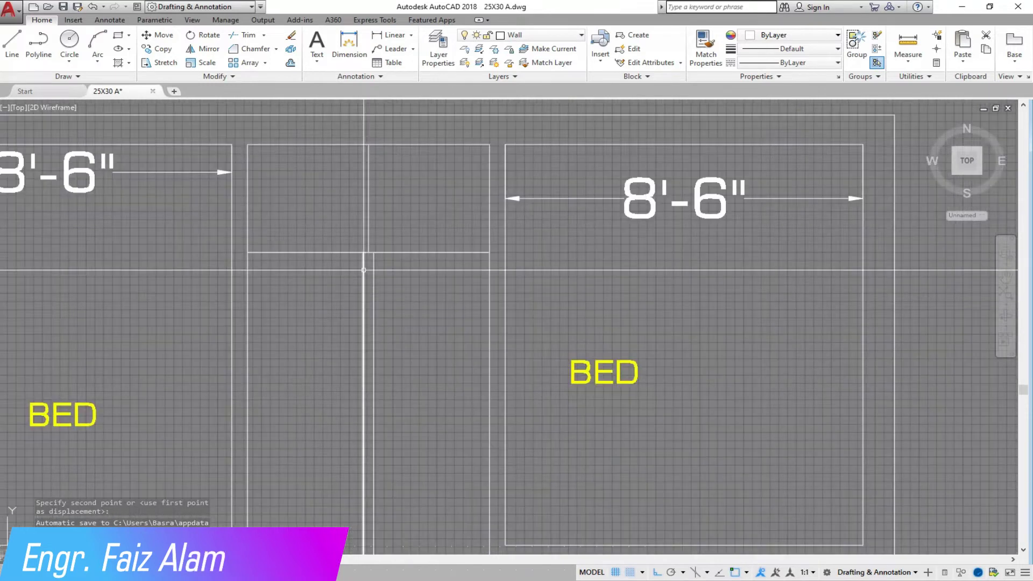
Try to offset the landing line 10 inches downward as the first tread line
click(290, 63)
scroll(344, 210, down, 3)
scroll(323, 211, up, 3)
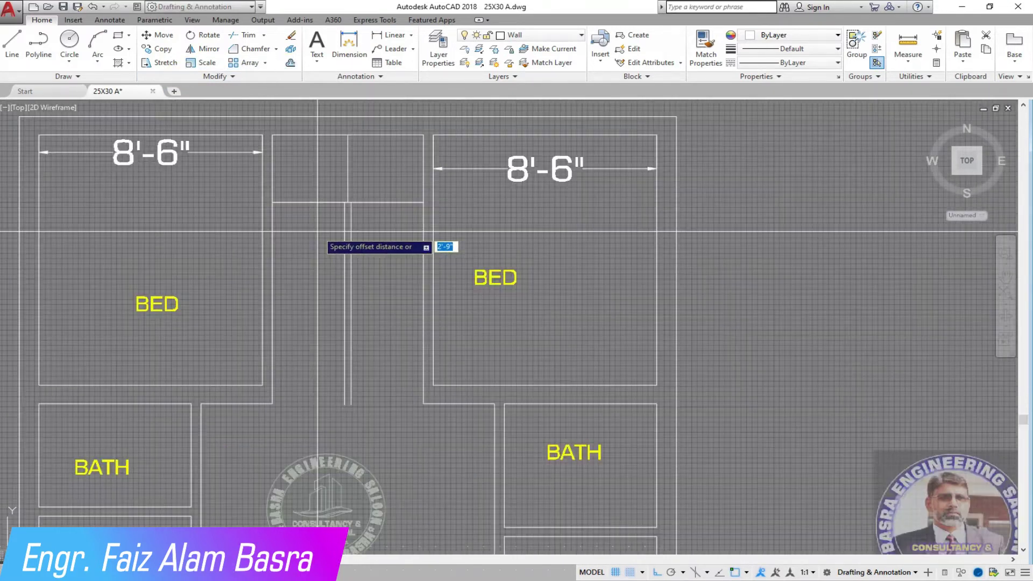
scroll(323, 211, up, 2)
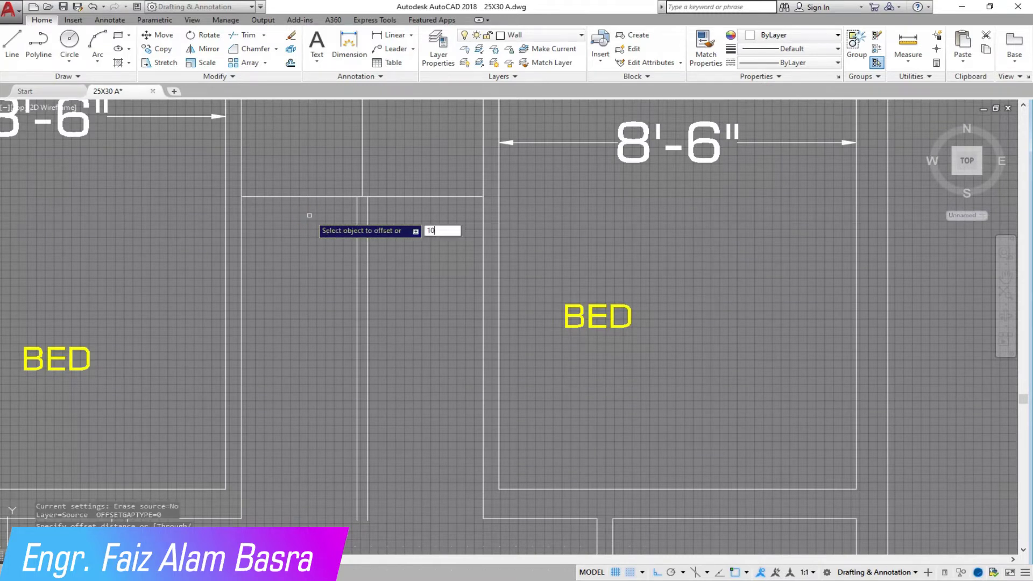
click(315, 199)
click(314, 301)
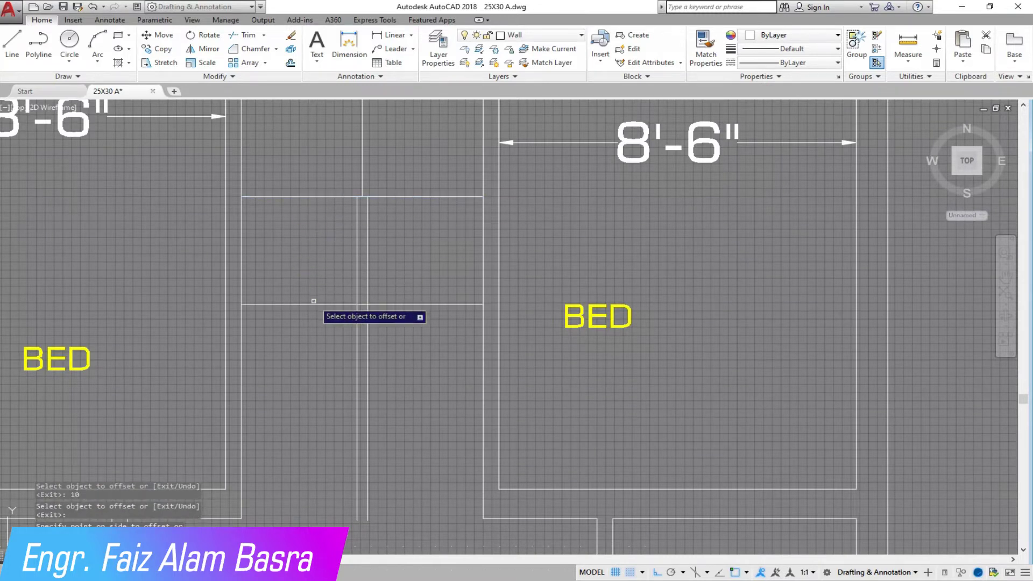
Offset the landing line downward repeatedly at 10-inch spacing to create eight tread lines across the passage
key(Return)
key(Return)
text(10)
key(Return)
click(307, 197)
click(317, 236)
click(319, 230)
click(321, 279)
click(325, 263)
click(331, 317)
click(330, 295)
click(330, 330)
click(331, 327)
click(339, 353)
click(341, 360)
click(343, 399)
click(339, 393)
click(347, 428)
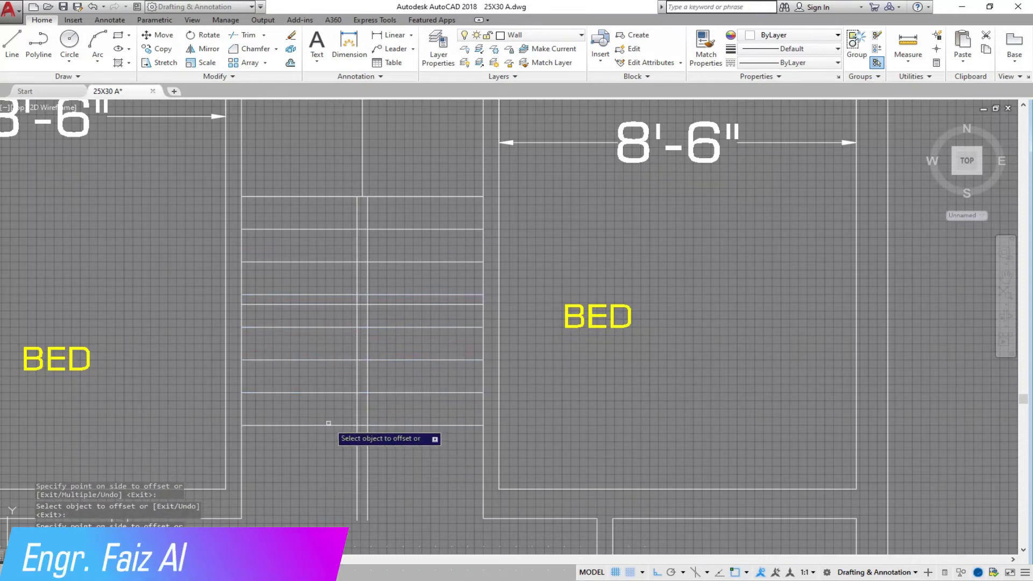
click(326, 426)
click(328, 473)
right_click(326, 411)
click(335, 419)
Trim the two flanking lines below the lowest tread line
click(248, 36)
right_click(369, 476)
click(390, 507)
click(315, 480)
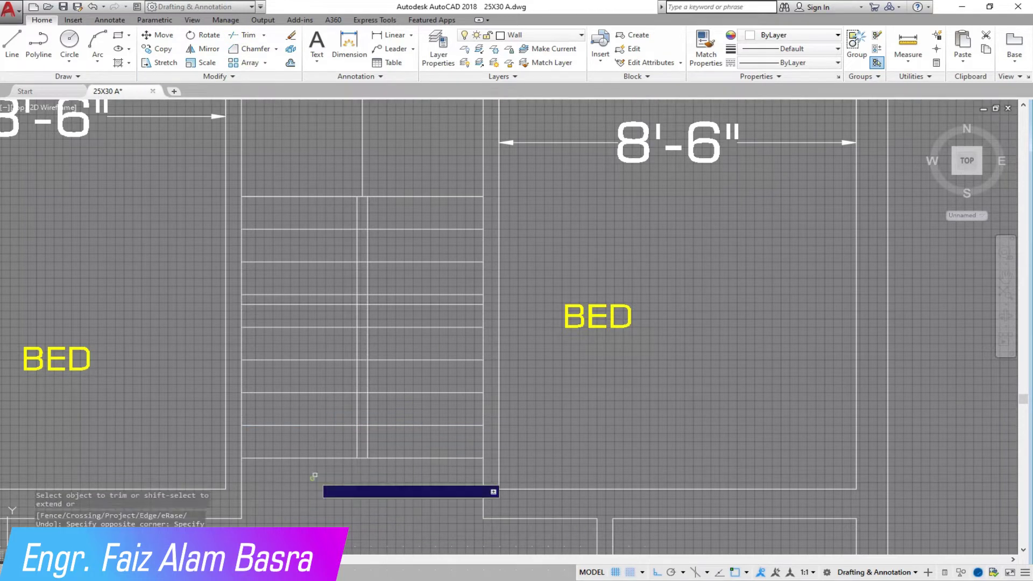
Trim the tread lines out of the gap between the two stair flights and delete the leftover segment
scroll(363, 461, up, 6)
click(369, 470)
click(365, 152)
scroll(383, 485, down, 2)
scroll(376, 131, up, 2)
click(371, 427)
click(350, 181)
scroll(341, 544, down, 3)
scroll(335, 307, down, 2)
scroll(358, 265, up, 5)
click(379, 374)
click(378, 336)
click(379, 353)
right_click(377, 329)
click(387, 339)
click(377, 394)
key(Delete)
Draw two diagonal winder lines from the foot of the landing's centre line through the passage's right and top walls
scroll(339, 380, down, 4)
scroll(328, 476, up, 2)
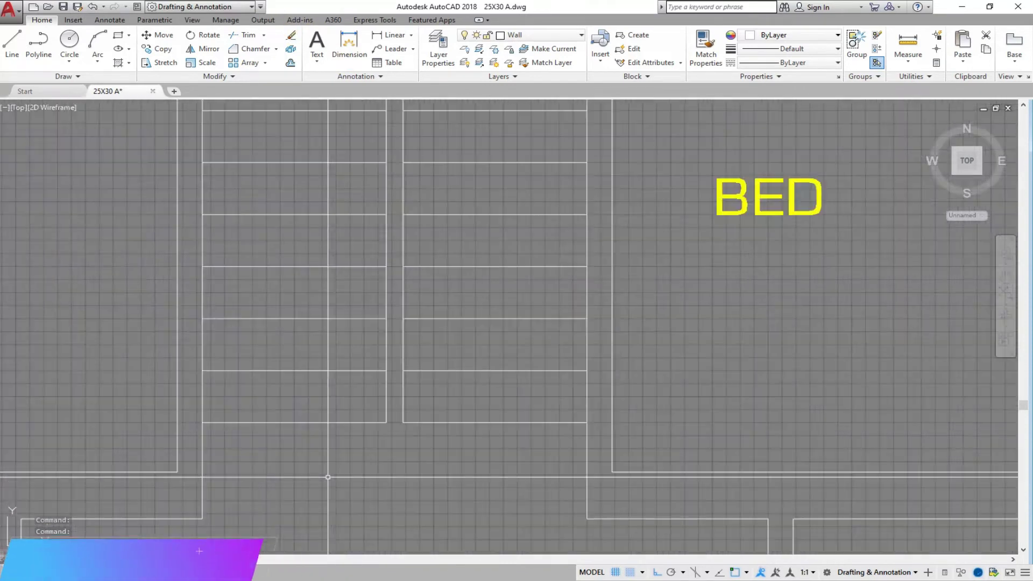
scroll(316, 419, down, 1)
scroll(316, 428, up, 1)
scroll(316, 431, down, 3)
scroll(316, 432, up, 2)
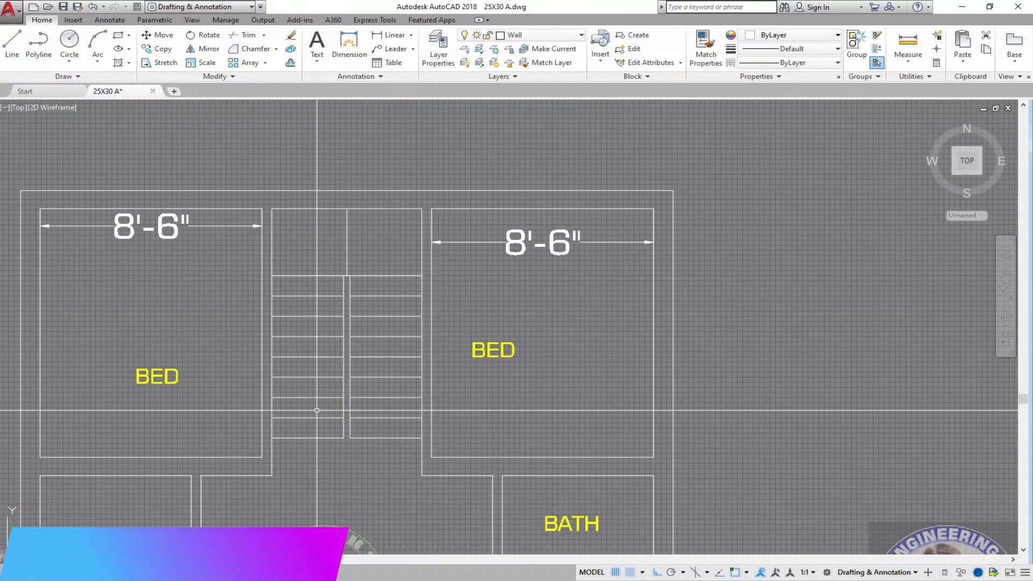
scroll(303, 178, up, 4)
click(33, 54)
click(362, 422)
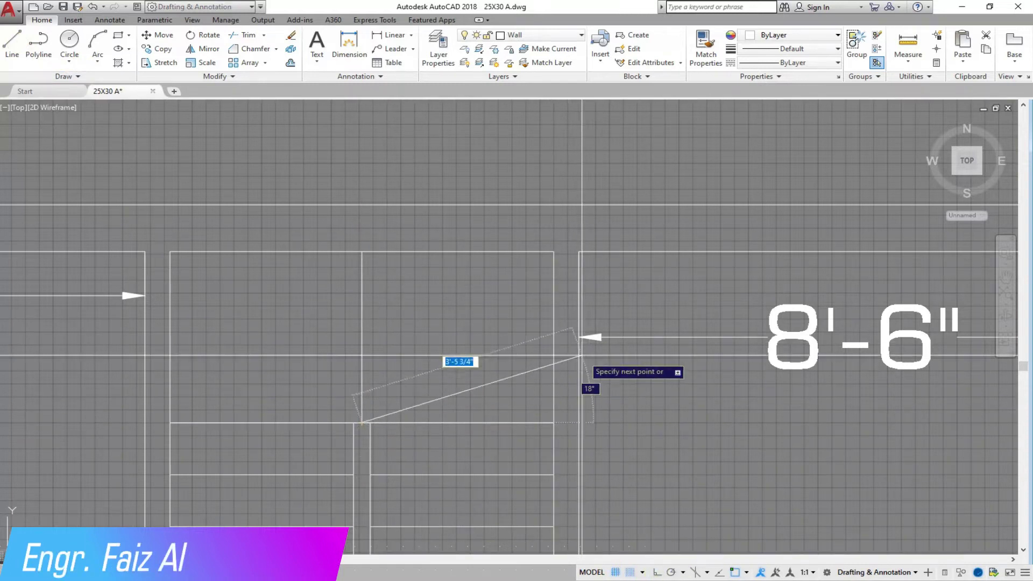
scroll(588, 335, up, 2)
click(560, 321)
key(Return)
key(Return)
click(240, 482)
click(449, 188)
Trim the ends of both diagonal winder lines that overshoot the landing's top and right walls
click(243, 34)
right_click(291, 133)
click(466, 200)
click(406, 173)
click(575, 316)
click(557, 328)
right_click(562, 329)
click(577, 342)
Mirror the two diagonal winder lines to the left about the landing's vertical centre line, keeping the originals
click(194, 50)
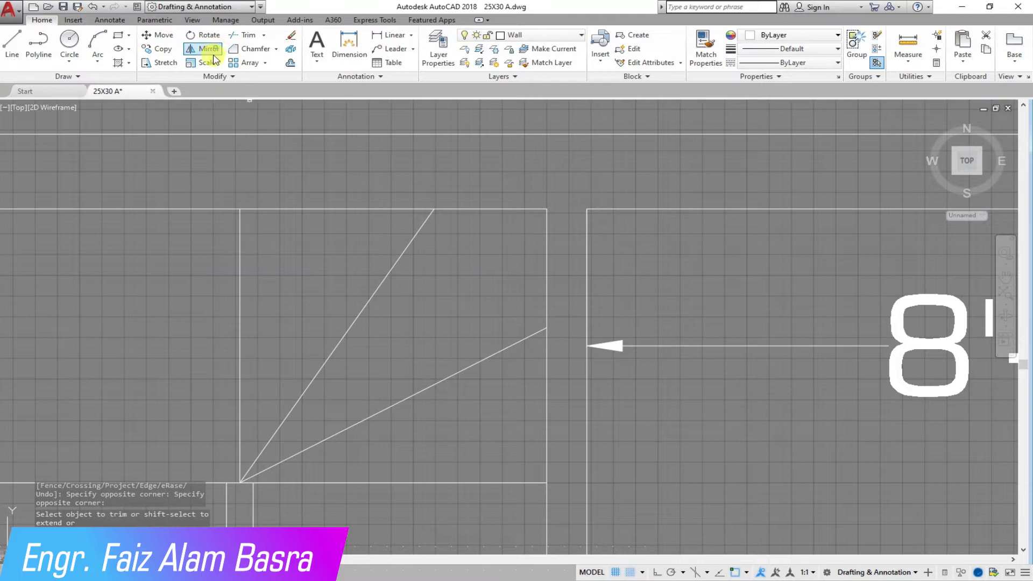
click(406, 459)
click(269, 263)
right_click(268, 261)
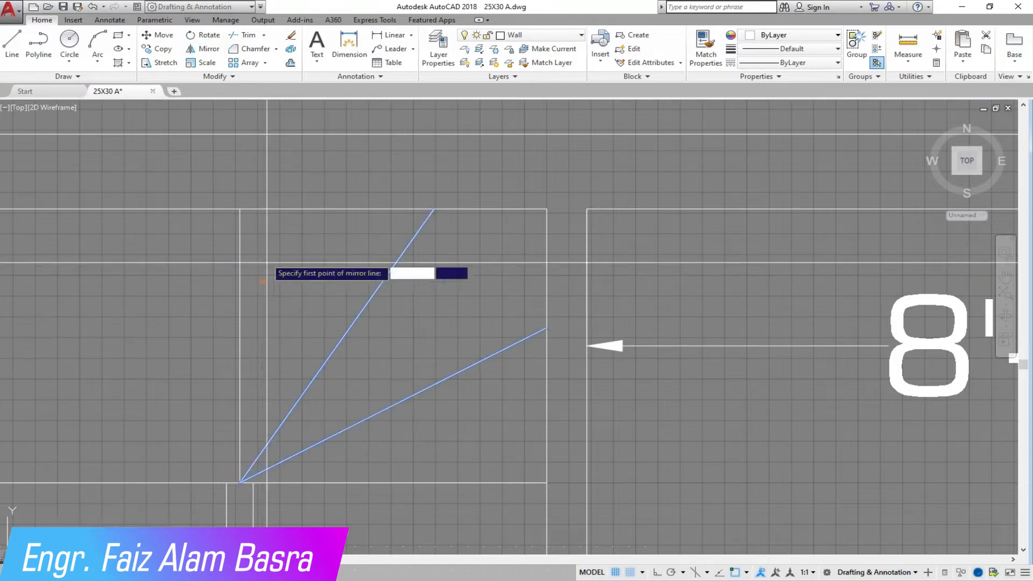
click(655, 573)
click(241, 482)
click(241, 143)
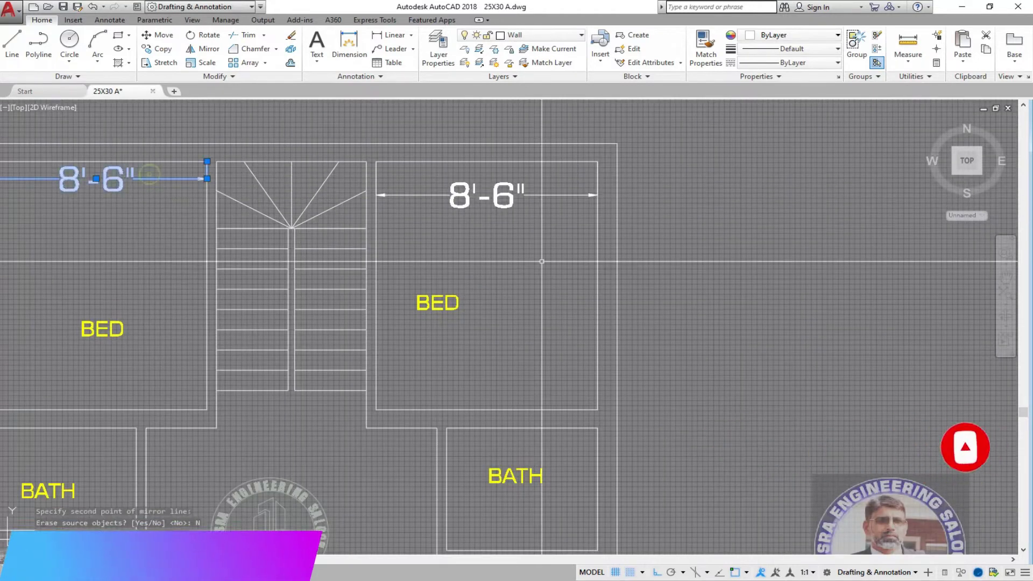
Delete the two 8'-6" width dimensions in the upper bedrooms
click(490, 188)
key(Delete)
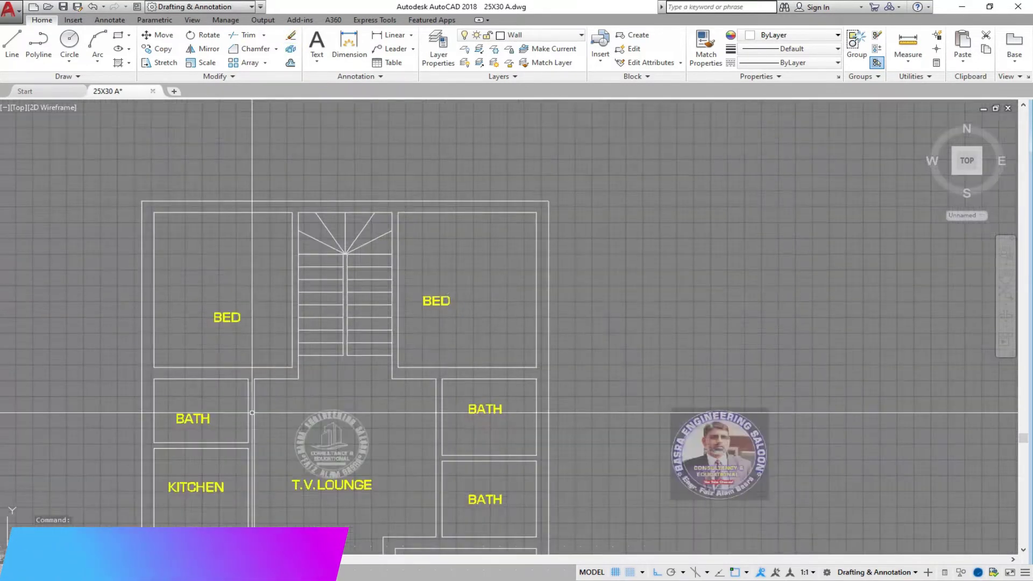
Examine the staircase layout and how its flights meet the T.V. lounge and surrounding rooms
scroll(257, 401, up, 2)
middle_drag(307, 381, 305, 398)
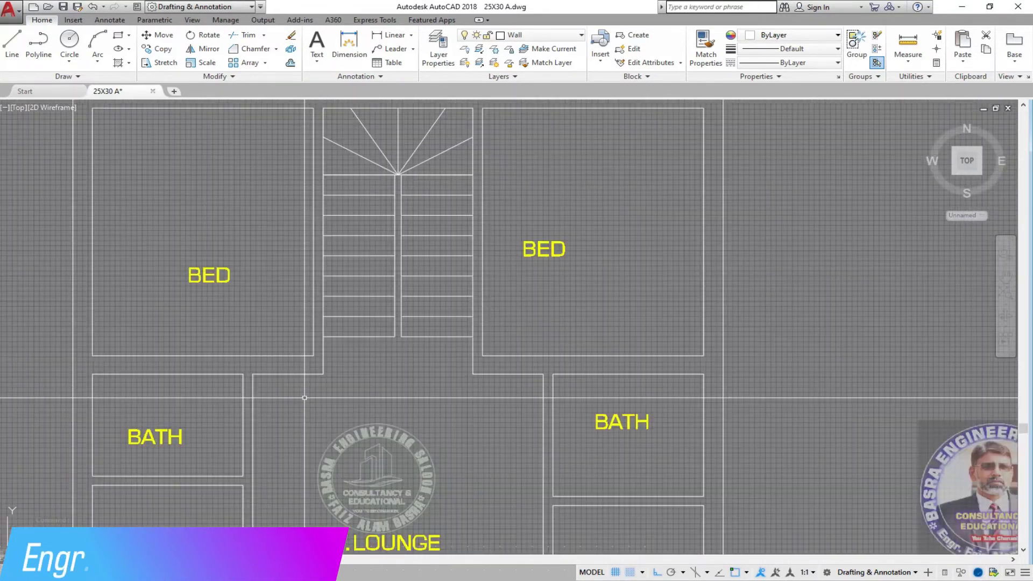
scroll(305, 398, down, 2)
scroll(329, 392, up, 2)
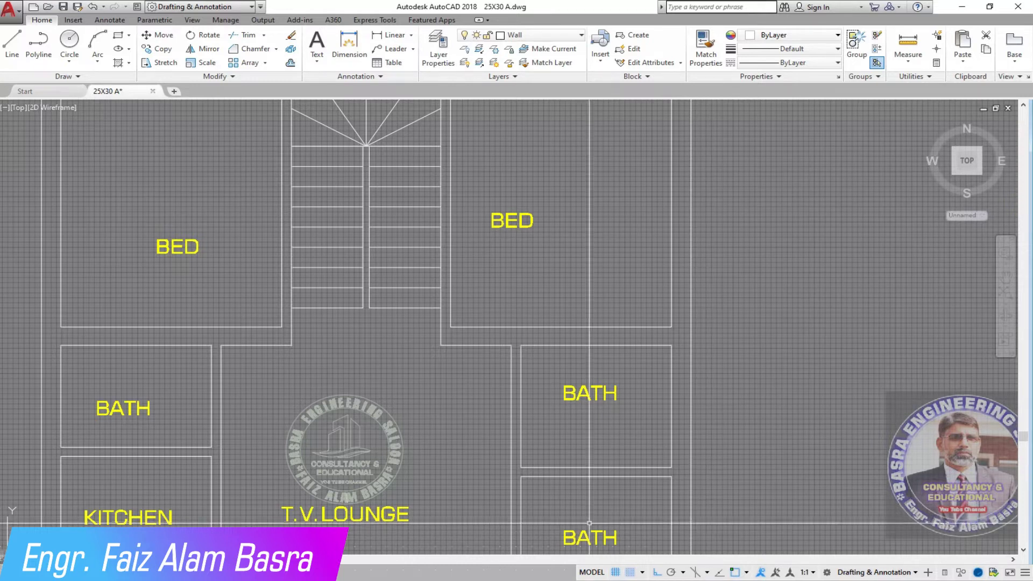
scroll(230, 288, down, 2)
scroll(391, 272, up, 4)
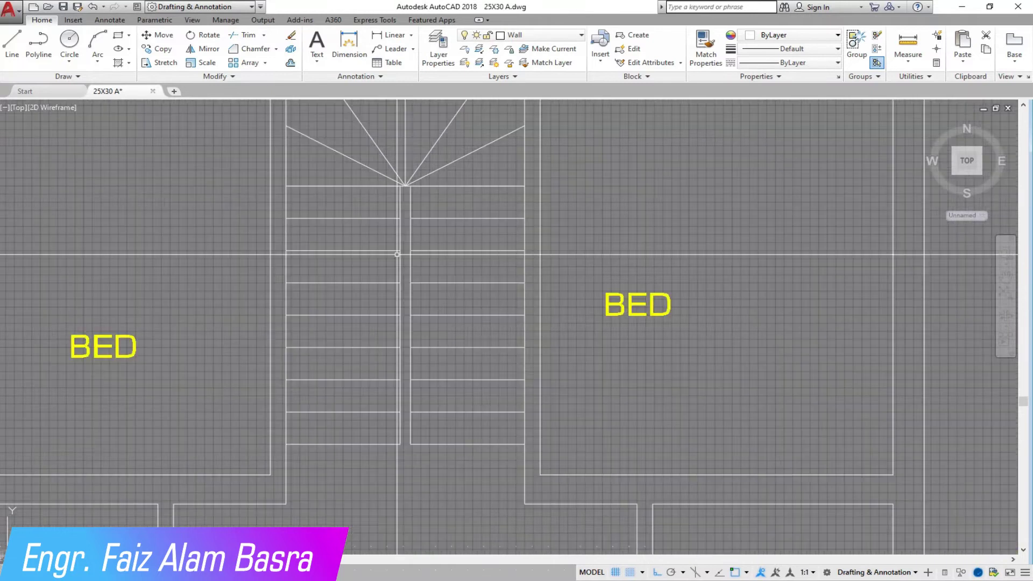
scroll(323, 253, down, 2)
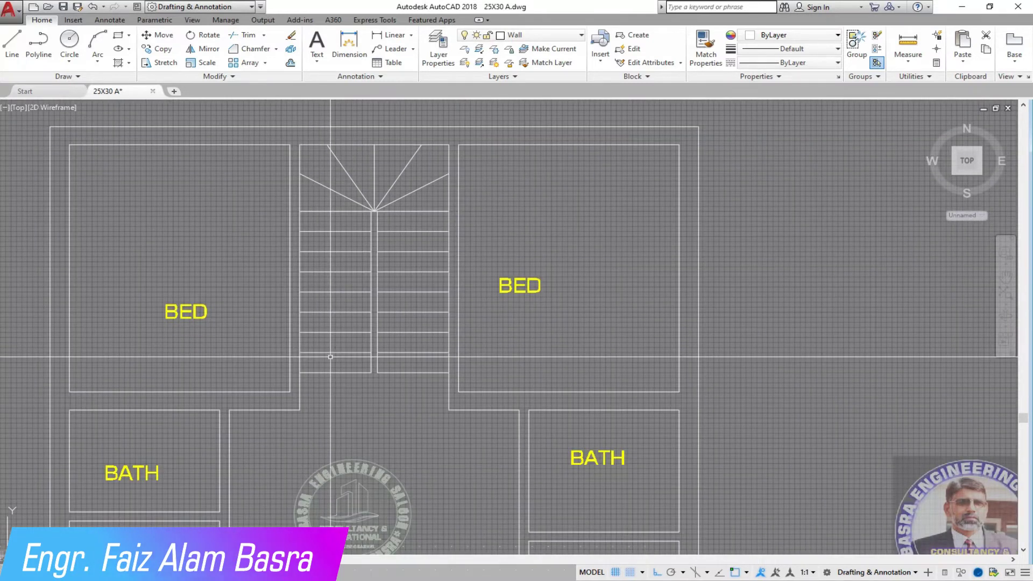
scroll(455, 218, down, 2)
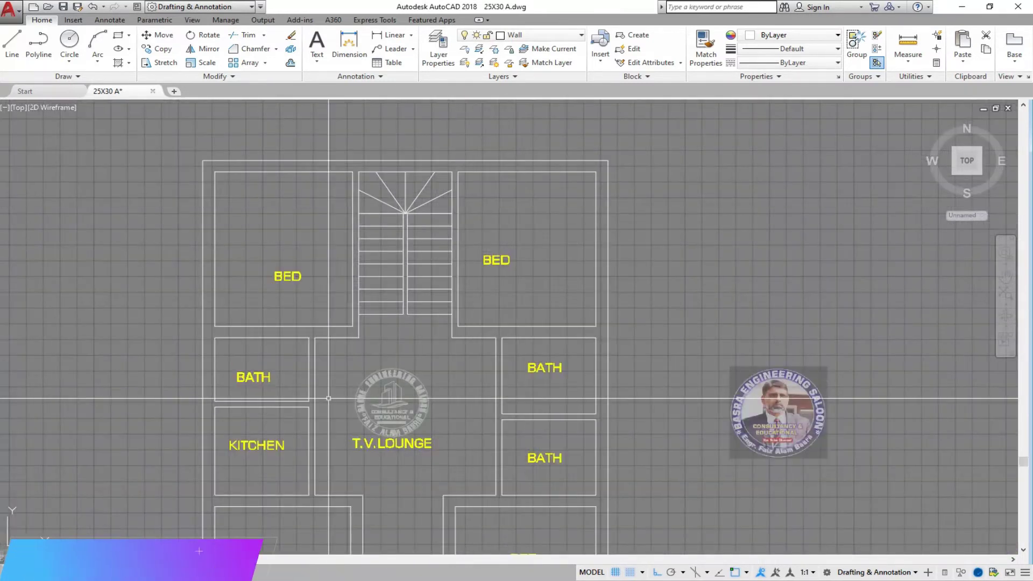
scroll(515, 364, up, 2)
scroll(447, 301, down, 2)
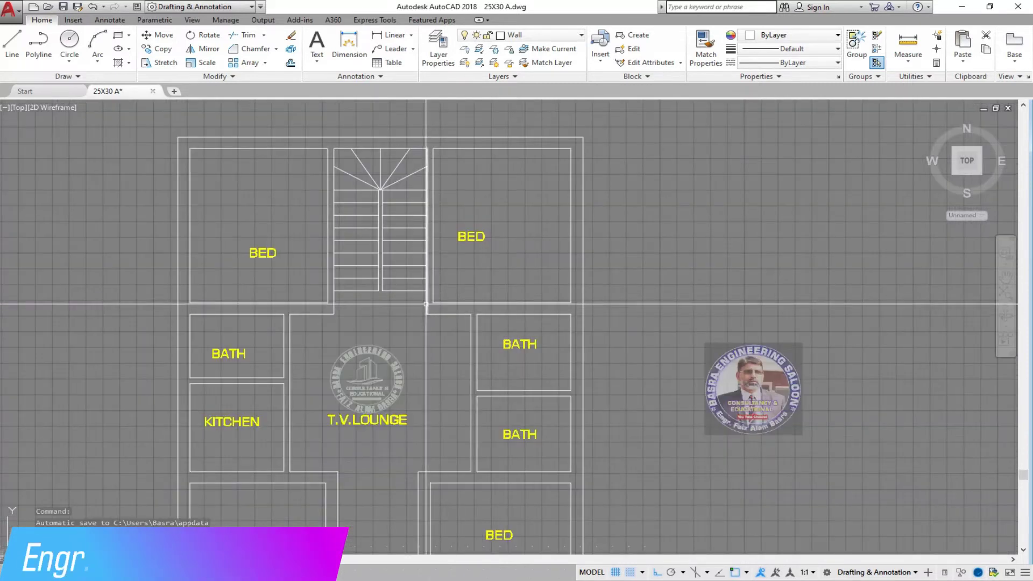
scroll(329, 252, down, 2)
scroll(328, 191, up, 2)
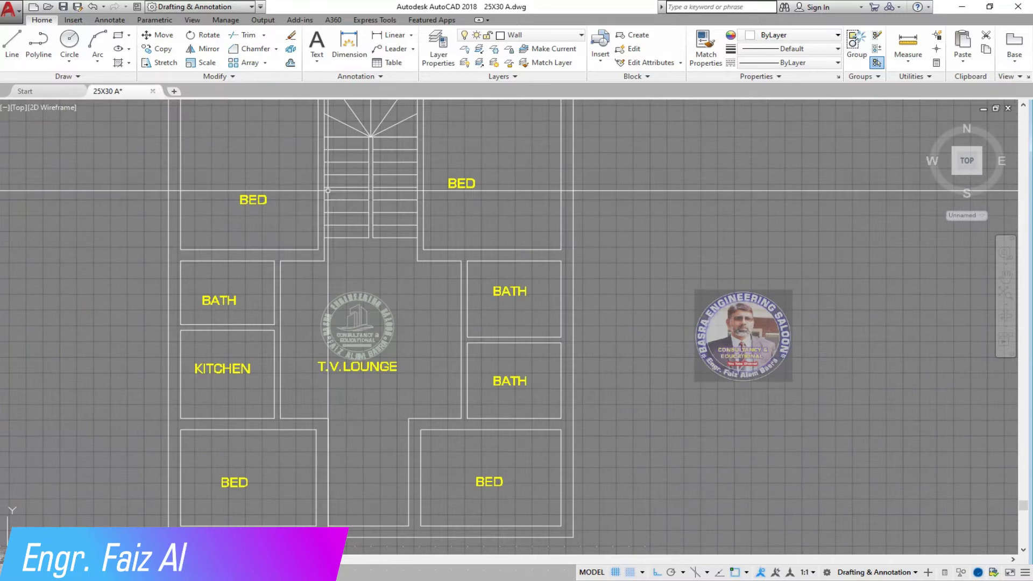
Shorten the left stair flight by two treads, removing its lowest two tread lines and trimming its inner edge line
scroll(328, 191, up, 4)
key(Return)
key(Return)
click(410, 234)
click(412, 264)
right_click(379, 269)
click(394, 280)
click(420, 362)
click(383, 294)
Offset the bottom wall lines of both upper bedrooms 4.5 inches into the rooms
click(290, 36)
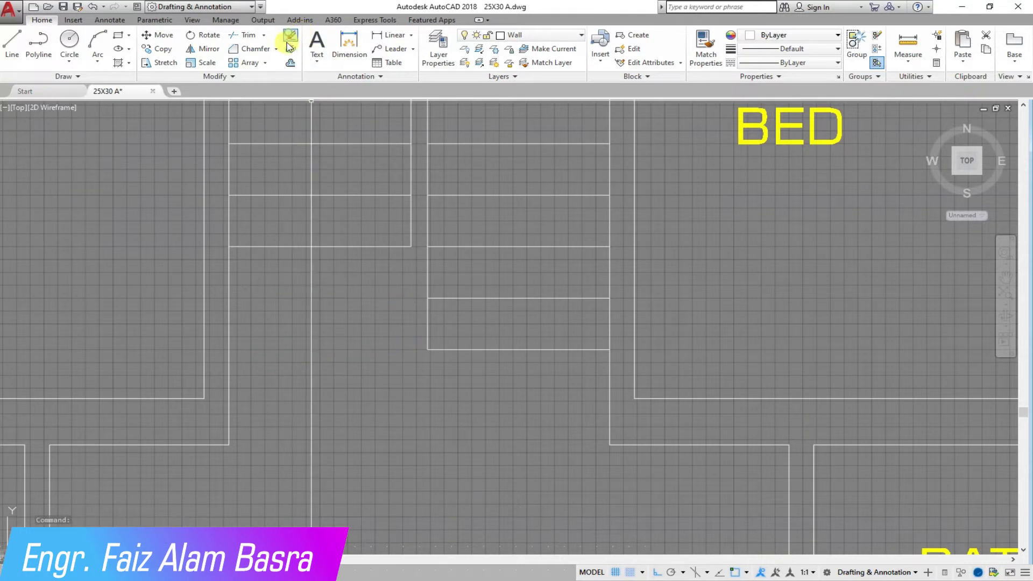
scroll(289, 311, down, 3)
click(291, 48)
scroll(210, 376, up, 4)
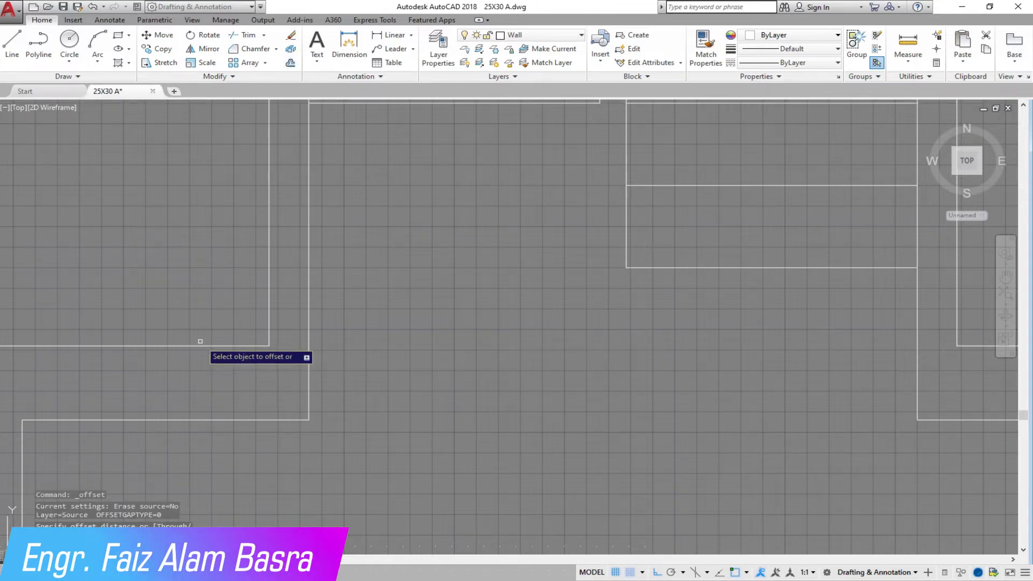
click(200, 344)
click(198, 262)
scroll(198, 262, down, 5)
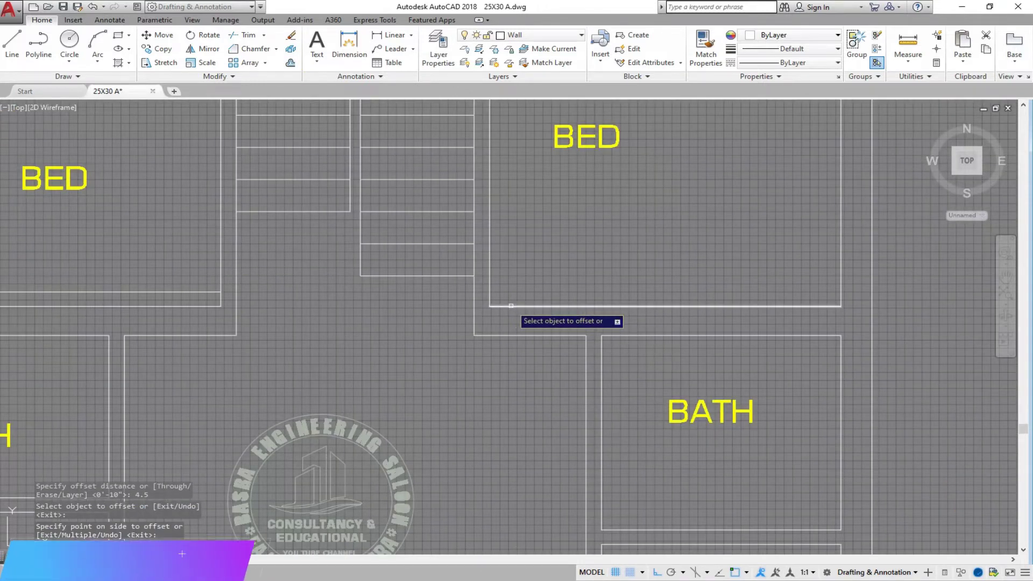
scroll(496, 289, down, 4)
scroll(479, 322, up, 2)
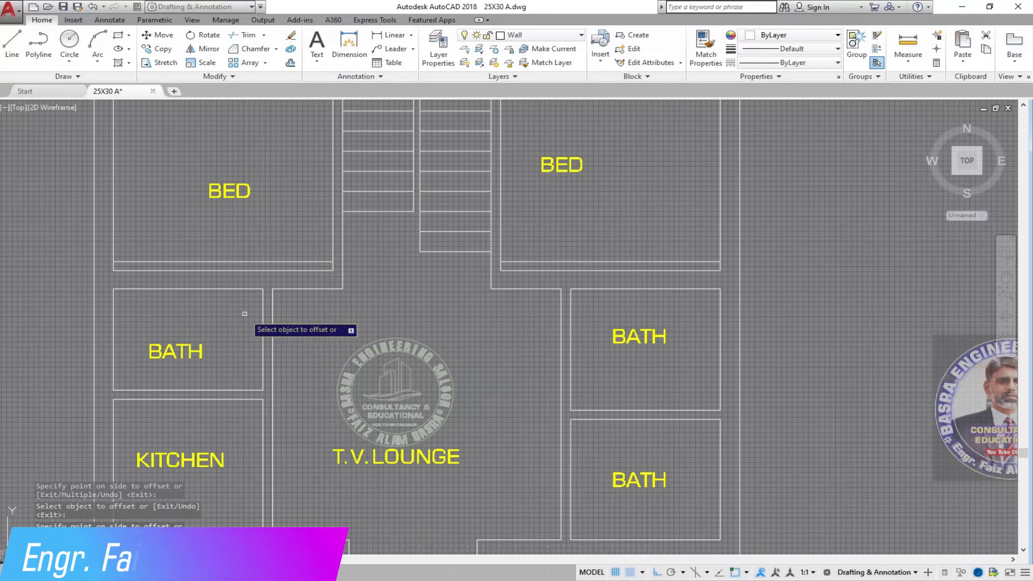
Offset the left wall line of each of the three bathrooms 4.5 inches into the room
click(116, 302)
click(127, 309)
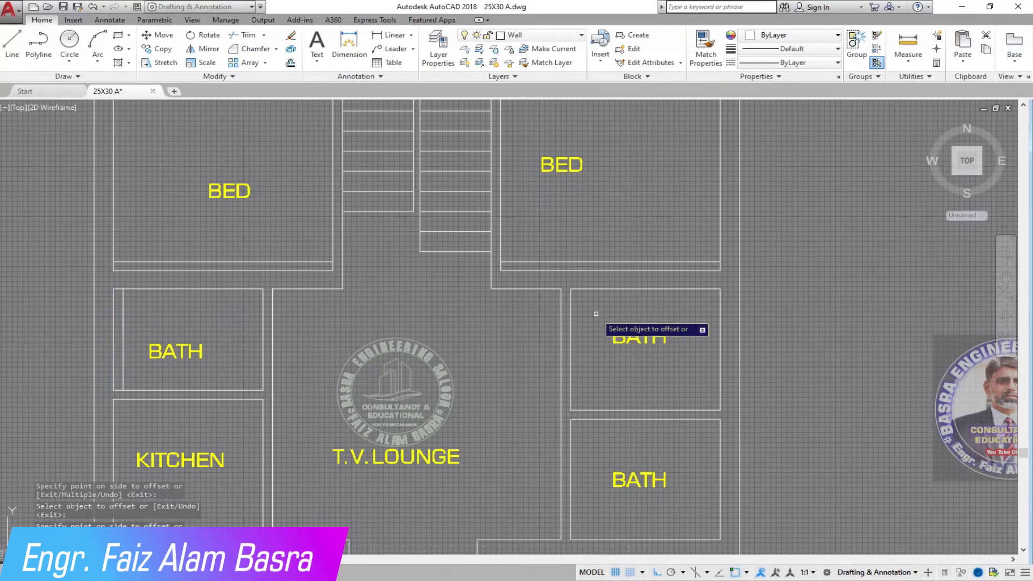
click(571, 305)
click(581, 311)
scroll(586, 445, up, 2)
scroll(666, 304, down, 2)
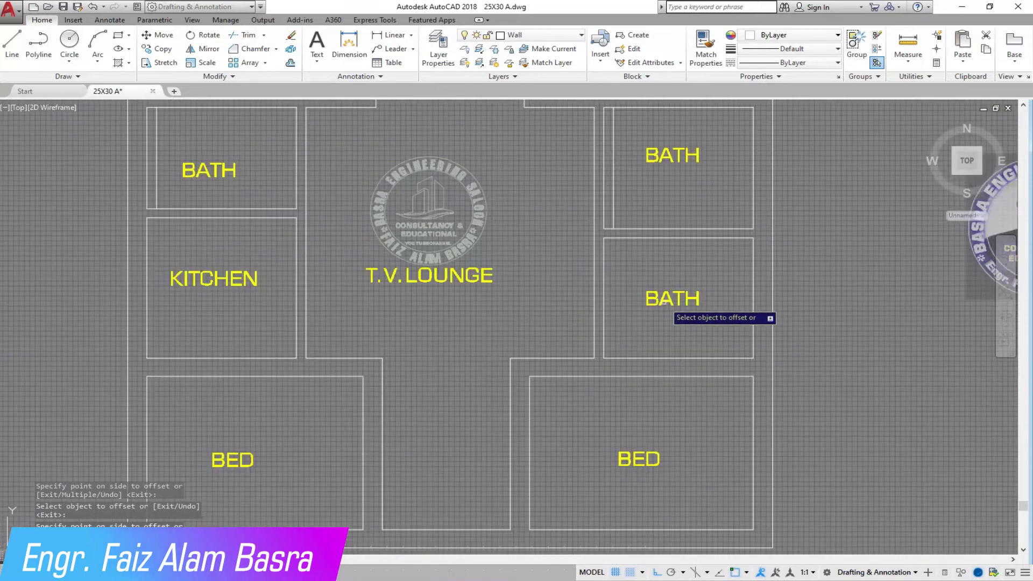
click(606, 347)
click(636, 346)
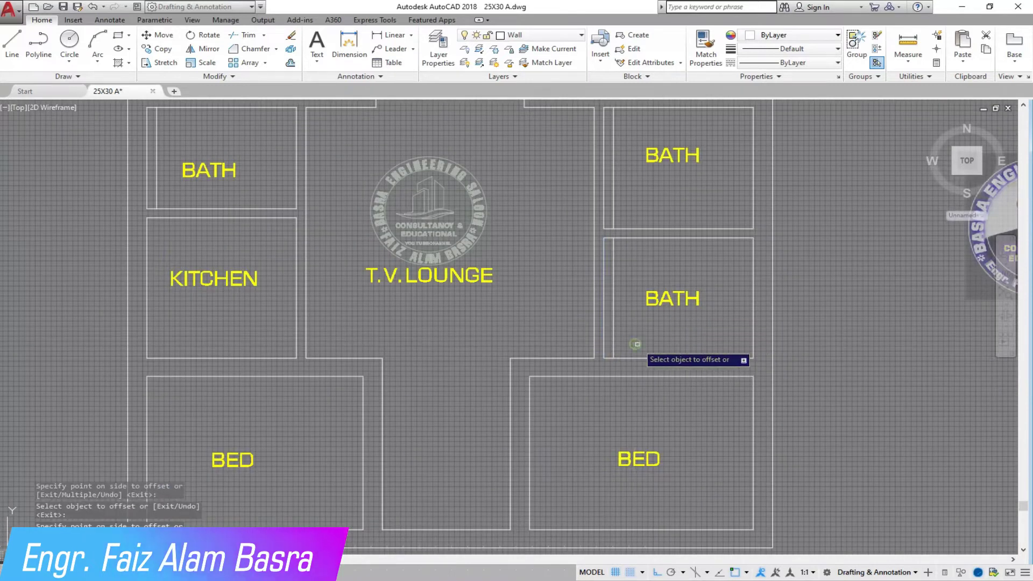
Offset the top wall lines of the lower-left bedroom and the kitchen 4.5 inches into the rooms
click(349, 377)
click(350, 400)
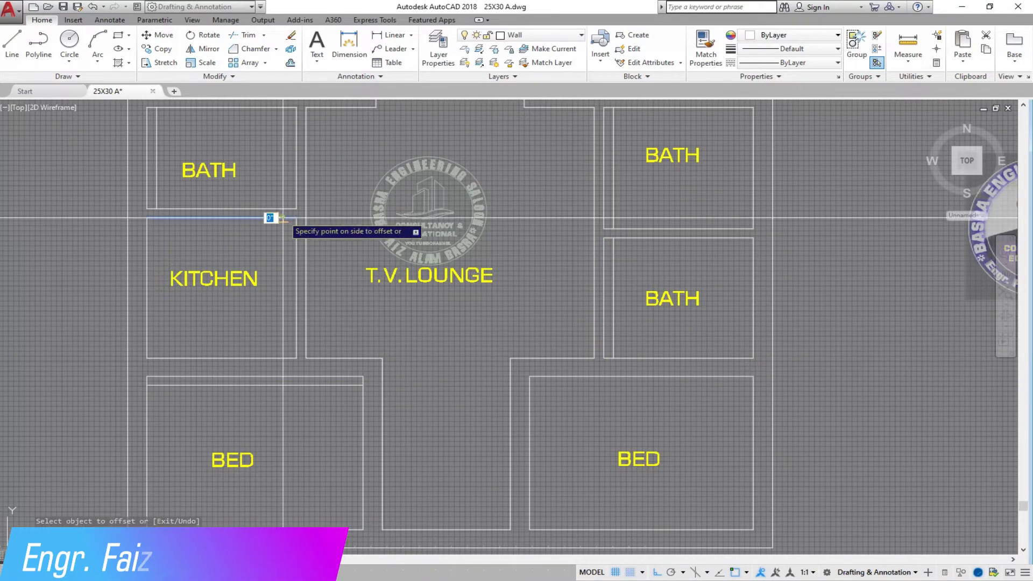
scroll(298, 282, down, 2)
scroll(286, 222, up, 2)
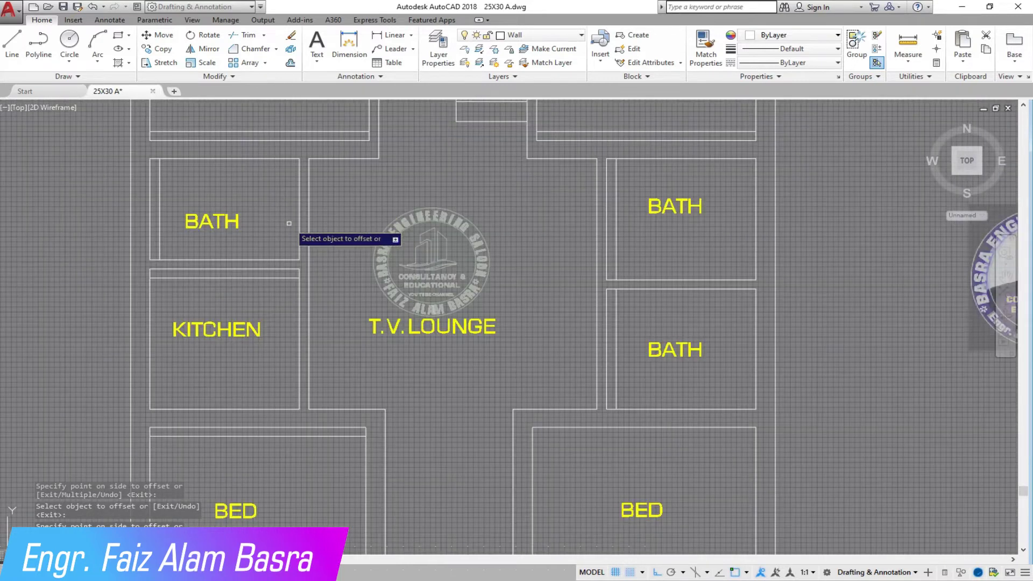
Draw a short vertical line across the bottom outer wall at the middle of the entrance passage and offset it to the right
scroll(301, 237, down, 2)
scroll(366, 377, up, 2)
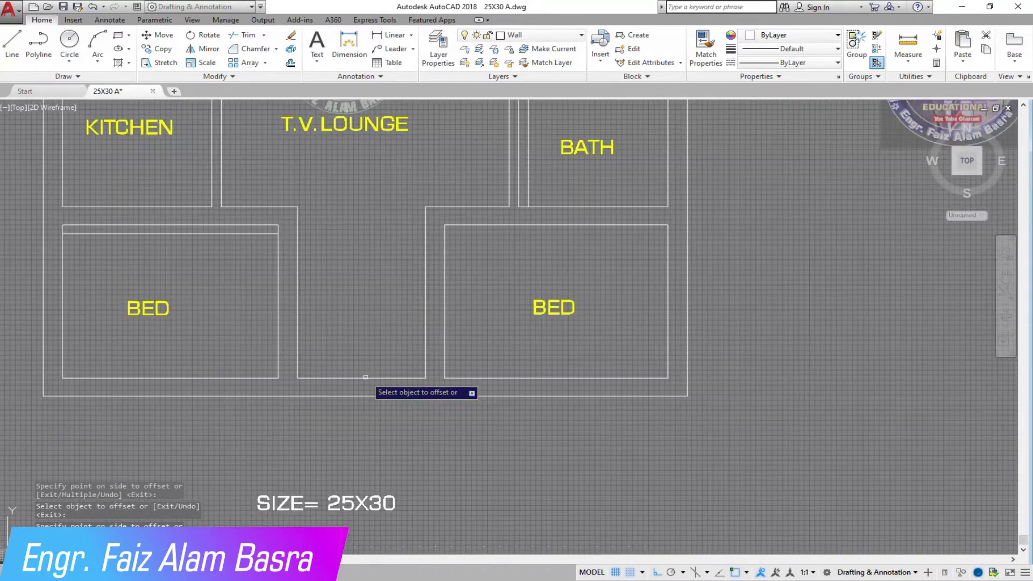
scroll(382, 439, up, 2)
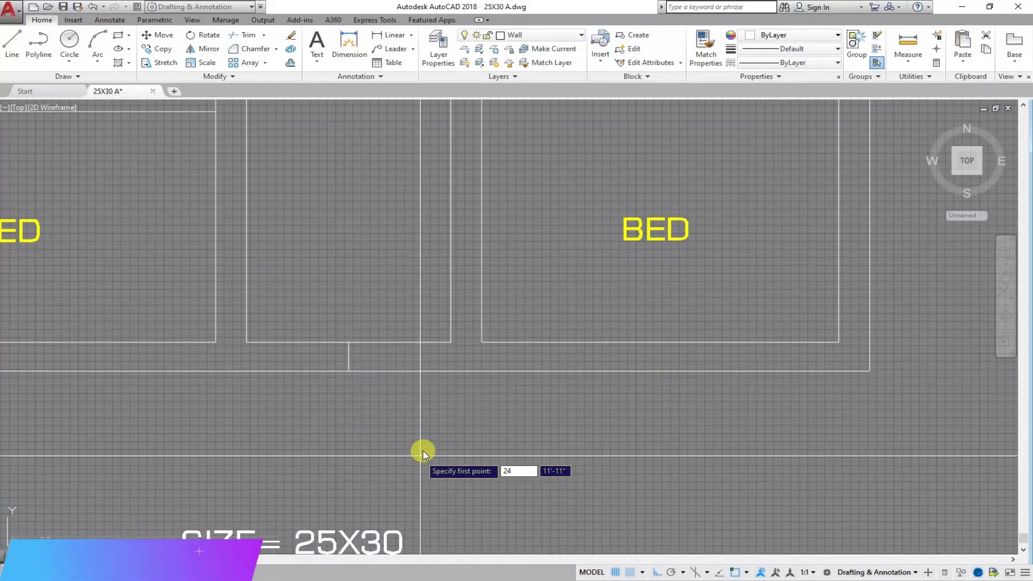
click(399, 431)
key(Escape)
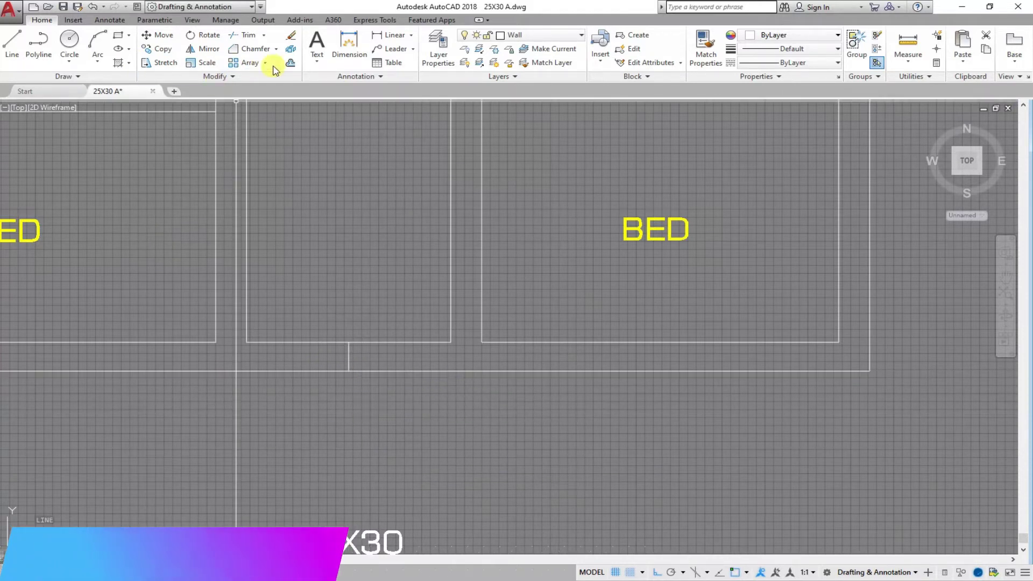
click(292, 63)
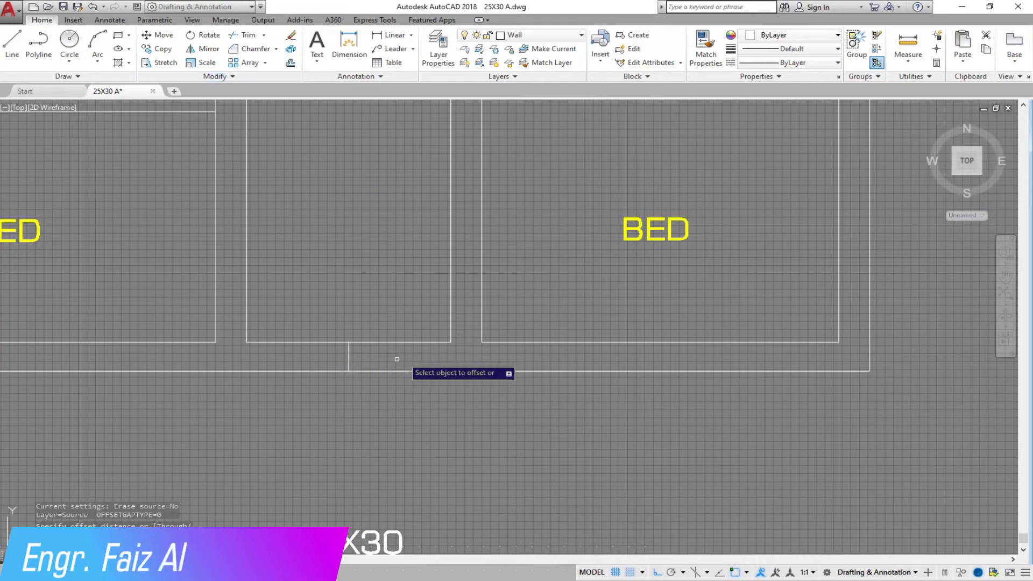
click(348, 357)
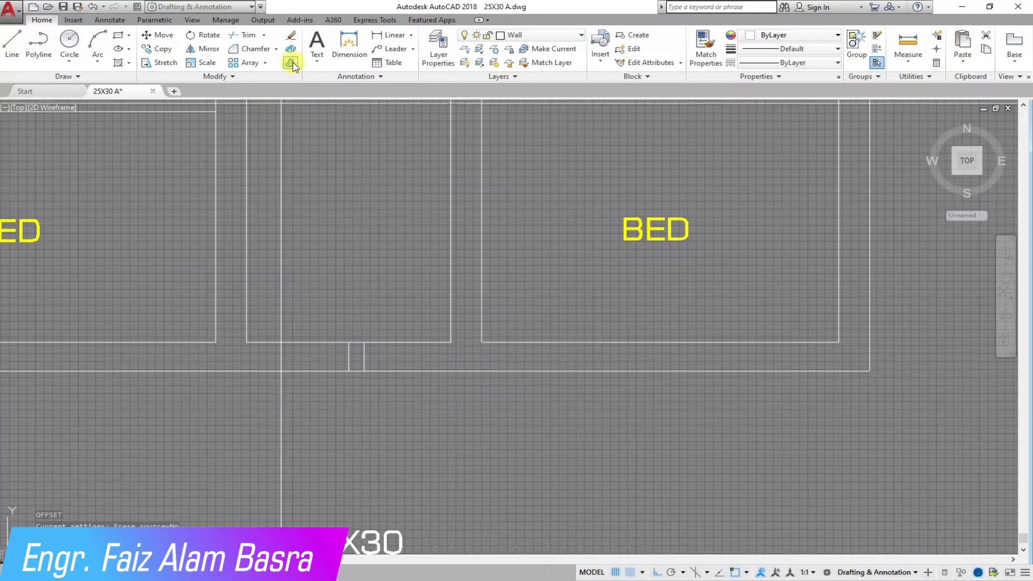
Redraw the vertical line across the outer wall at the middle of the entrance passage and offset it 24 inches to both sides
key(Return)
key(Escape)
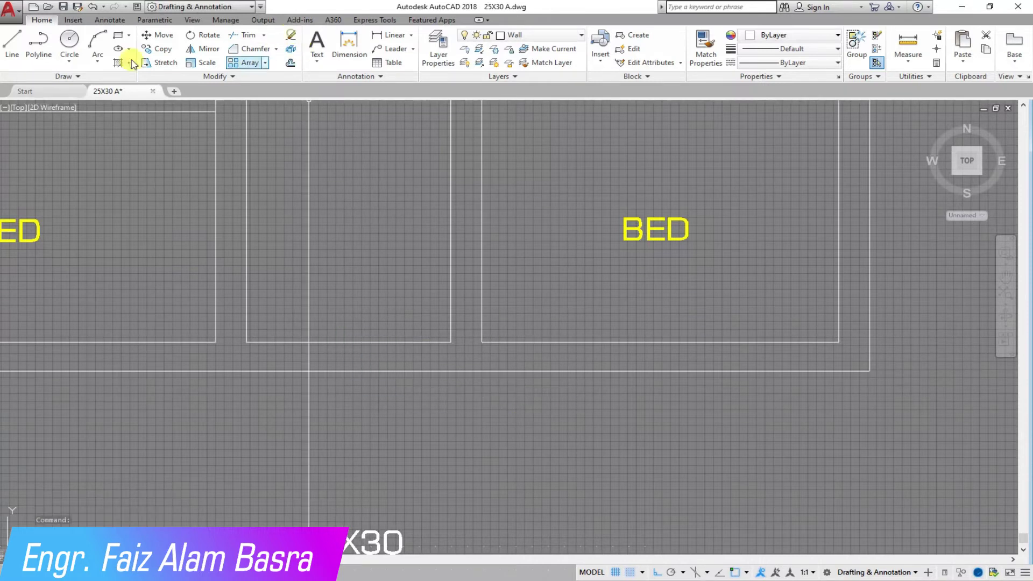
click(12, 53)
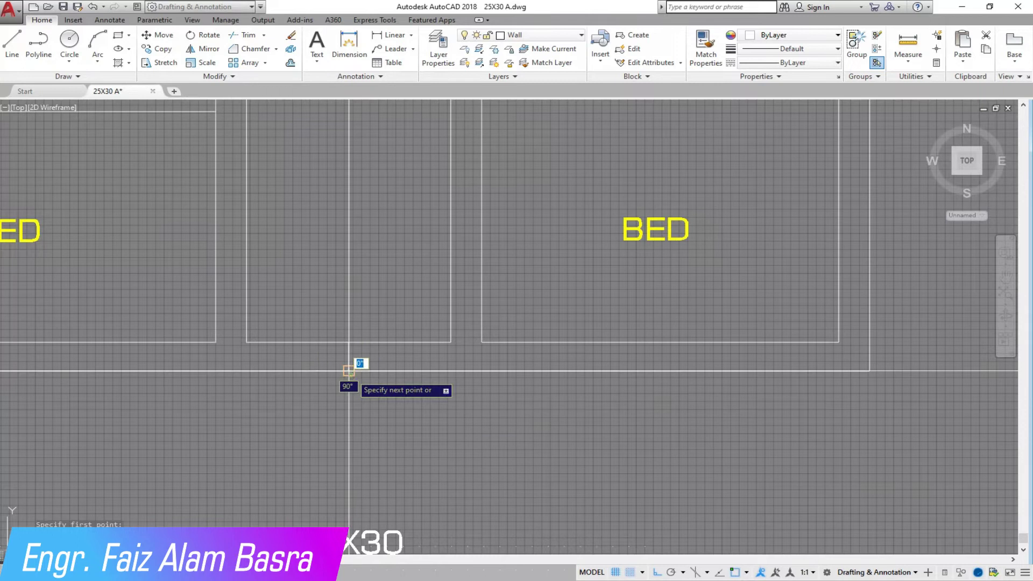
click(290, 64)
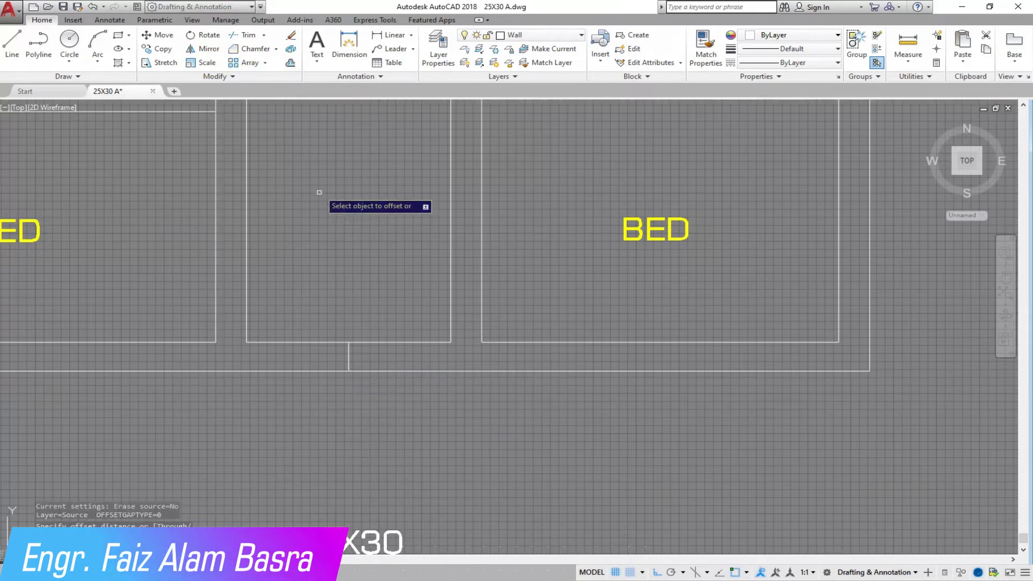
click(380, 353)
click(348, 353)
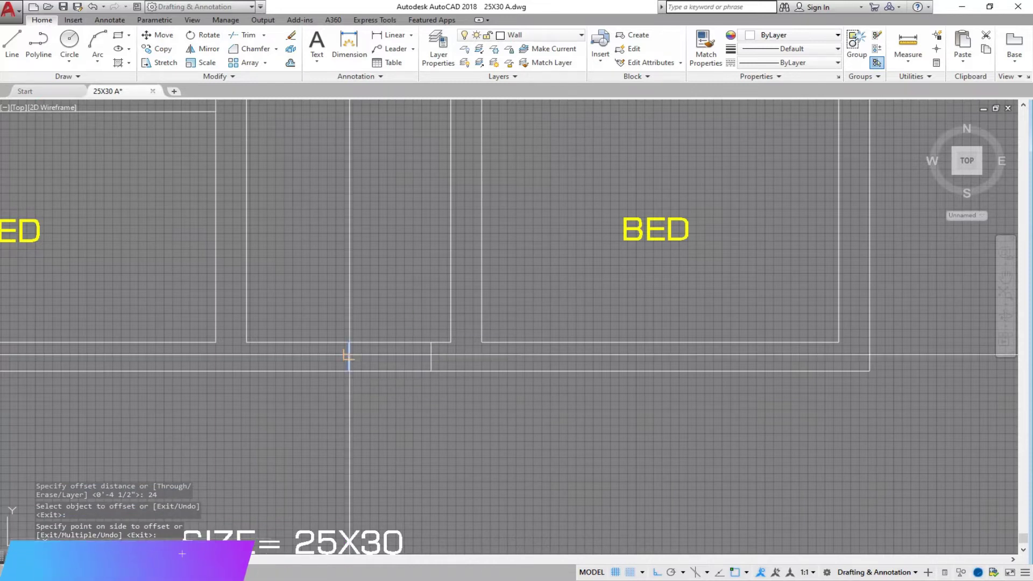
click(320, 328)
Offset the inner line below the top wall of the lower-left bedroom 42 inches down into the room
scroll(302, 387, down, 3)
scroll(279, 291, up, 3)
key(space)
key(space)
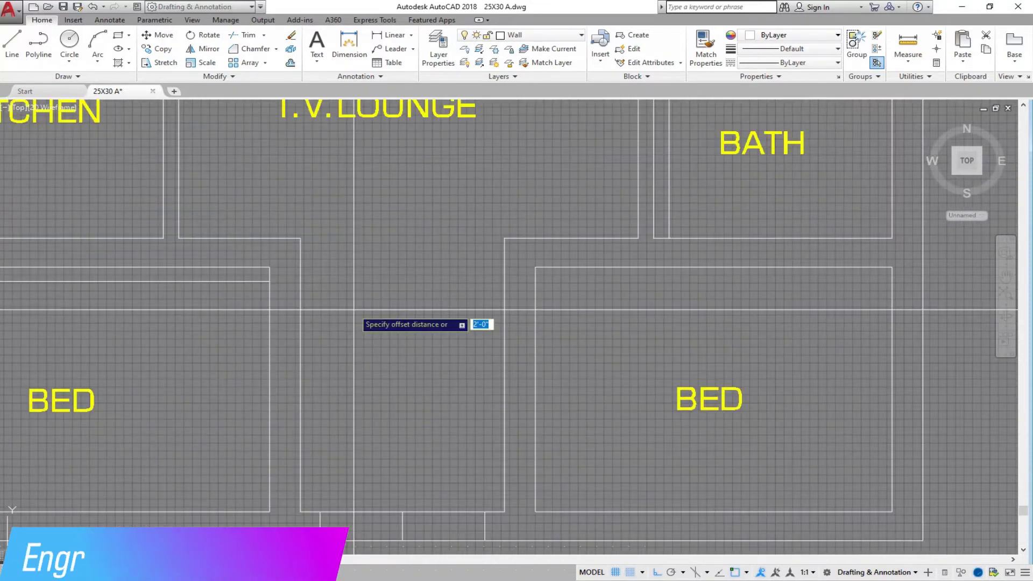
key(Return)
click(261, 282)
click(260, 339)
Offset the inner lines above the bottom walls of both upper bedrooms 42 inches up into the rooms
scroll(387, 322, down, 4)
scroll(451, 269, up, 4)
scroll(441, 310, down, 4)
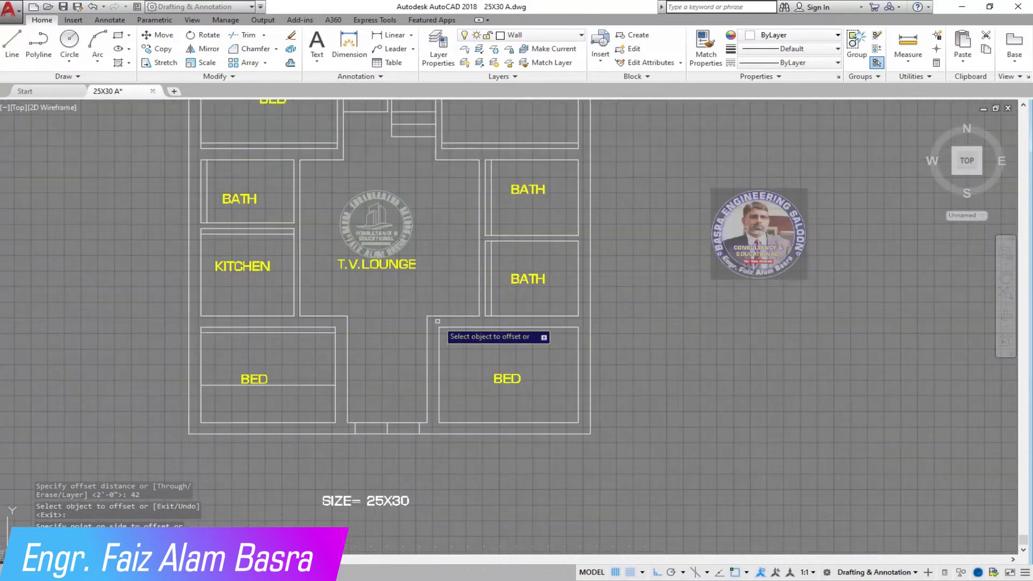
scroll(361, 166, up, 4)
click(283, 295)
scroll(606, 293, down, 4)
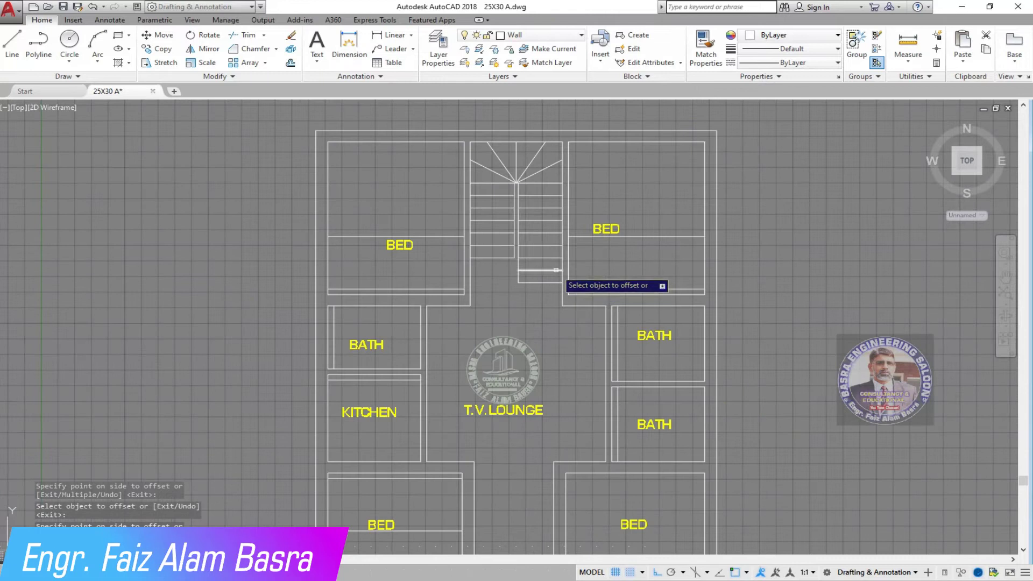
scroll(493, 263, up, 2)
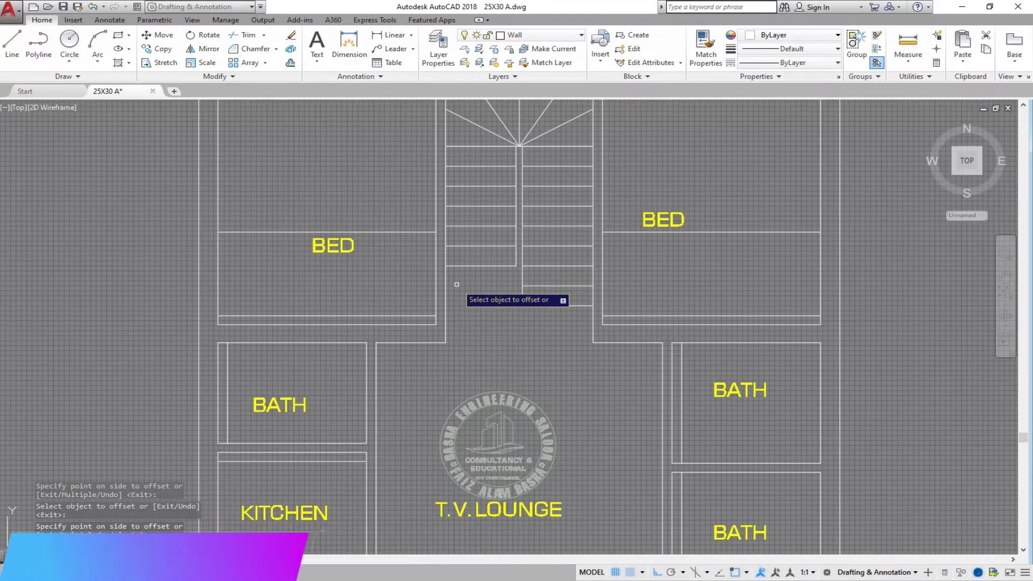
scroll(457, 284, down, 2)
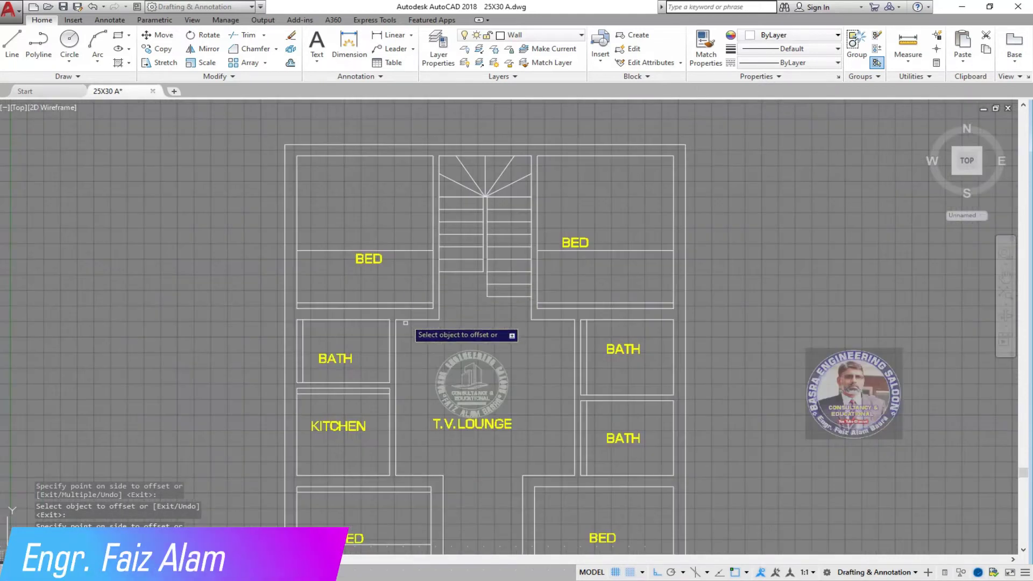
scroll(425, 356, up, 2)
scroll(412, 268, down, 2)
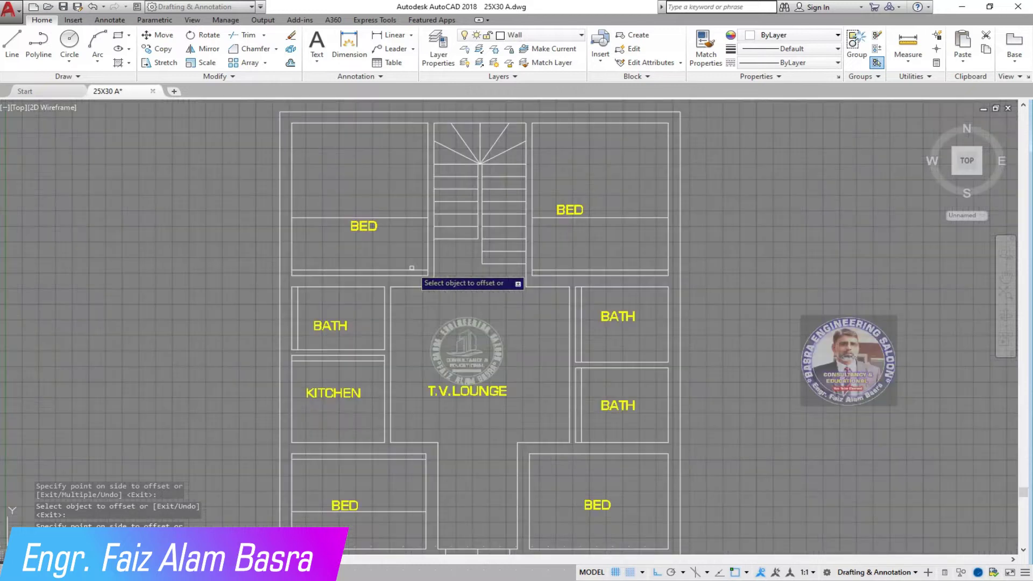
scroll(426, 290, up, 2)
right_click(396, 318)
click(423, 329)
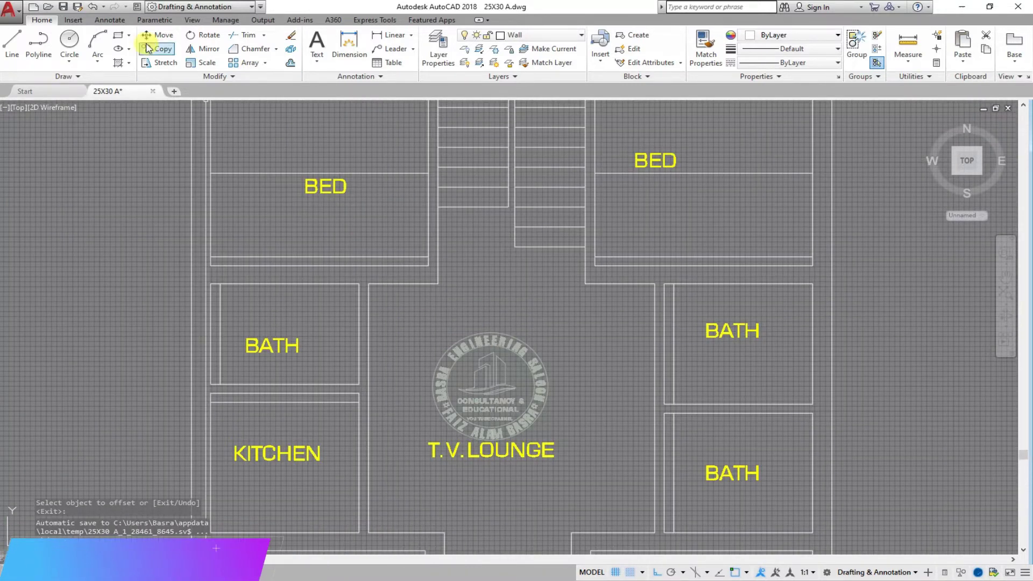
Stretch the walls between the upper bedrooms and the bathrooms downward, including the matching corners of the T.V. lounge
click(160, 63)
click(826, 295)
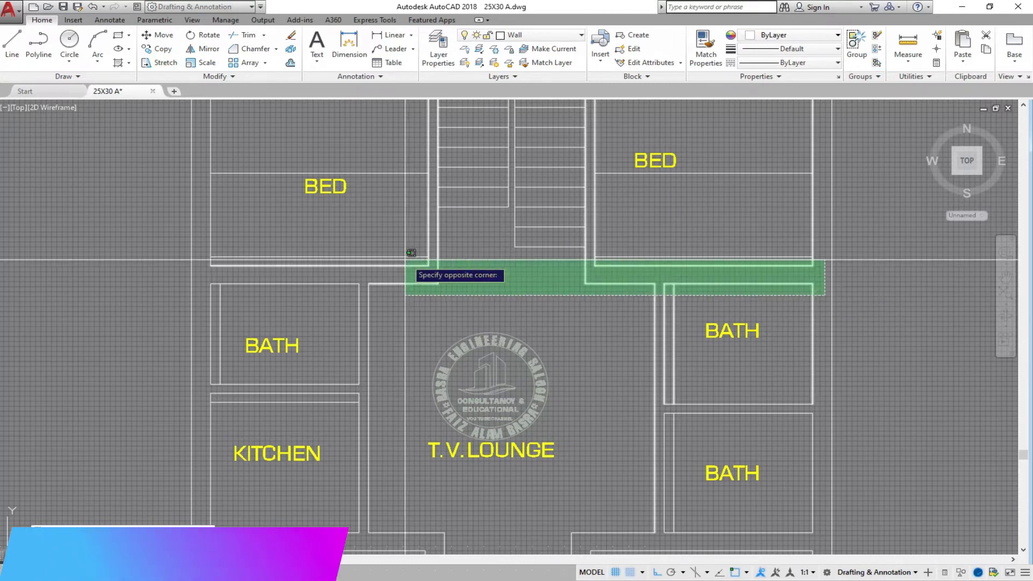
click(208, 246)
key(Return)
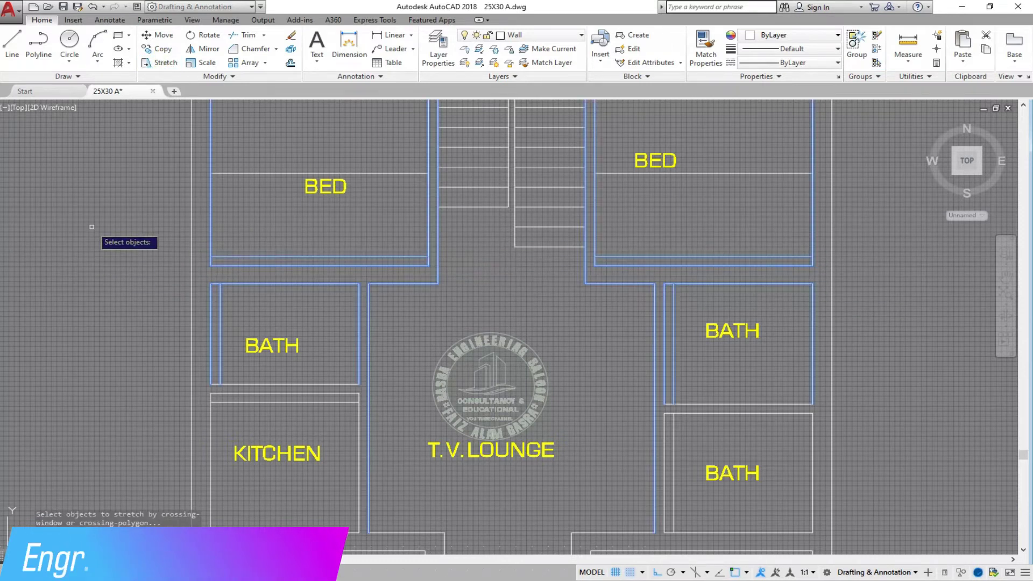
click(93, 221)
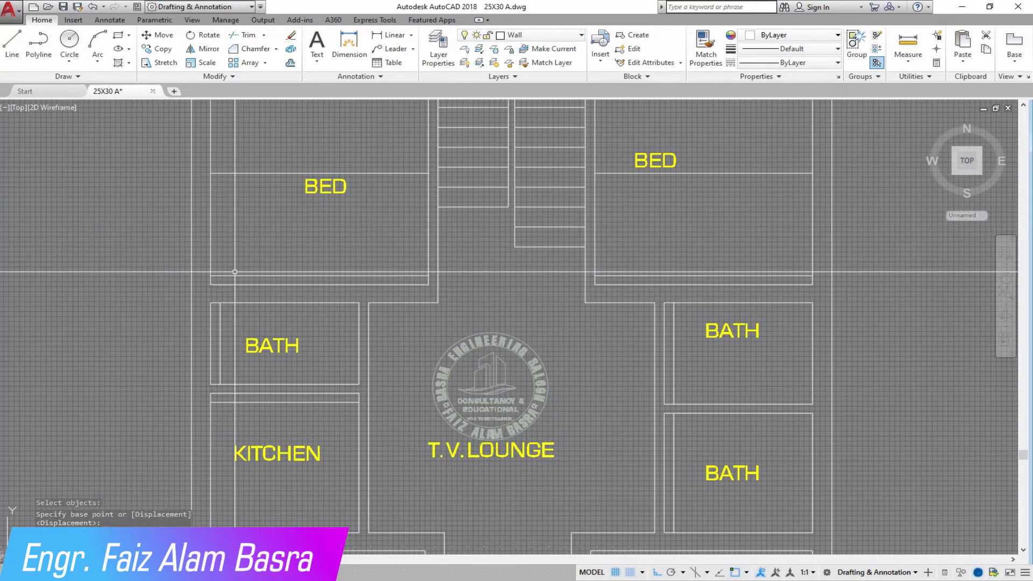
Stretch the wall between the T.V. lounge and the left bathroom and kitchen 6 inches toward the lounge
scroll(415, 240, down, 2)
scroll(407, 359, up, 2)
click(169, 63)
click(404, 497)
click(341, 173)
key(Return)
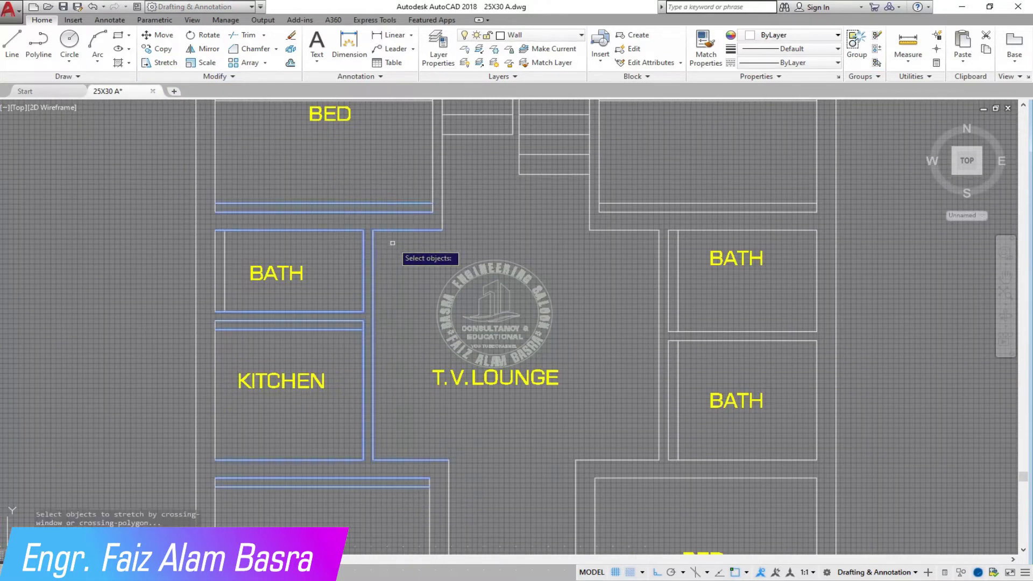
click(393, 244)
text(6)
key(Return)
Stretch the wall between the T.V. lounge and the two right-hand bathrooms about 11.5 inches toward the lounge
click(177, 63)
click(701, 496)
click(649, 231)
key(Return)
click(724, 171)
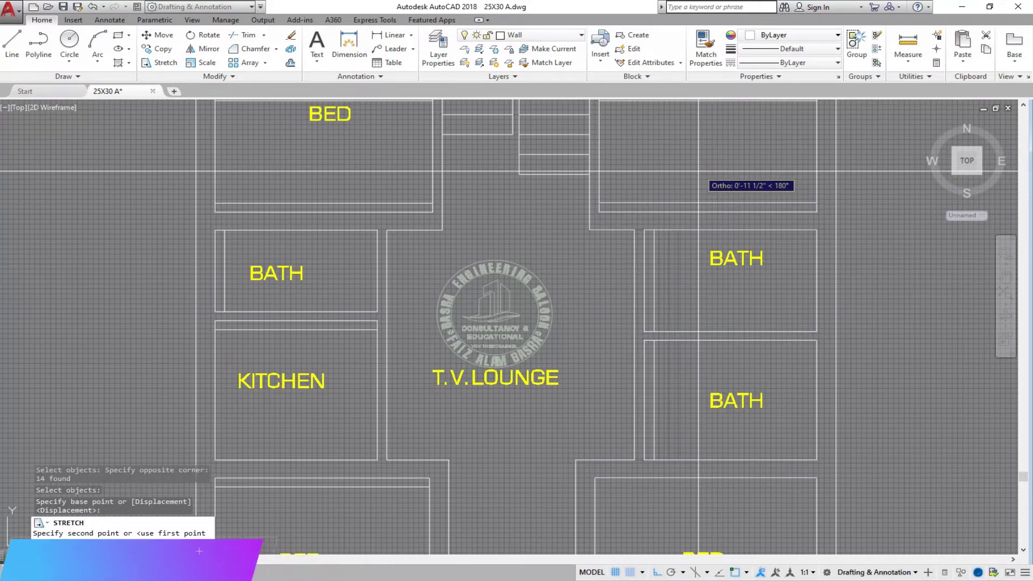
click(698, 172)
Delete the upper horizontal offset line in each of the two upper bedrooms
scroll(475, 346, down, 1)
scroll(502, 319, up, 1)
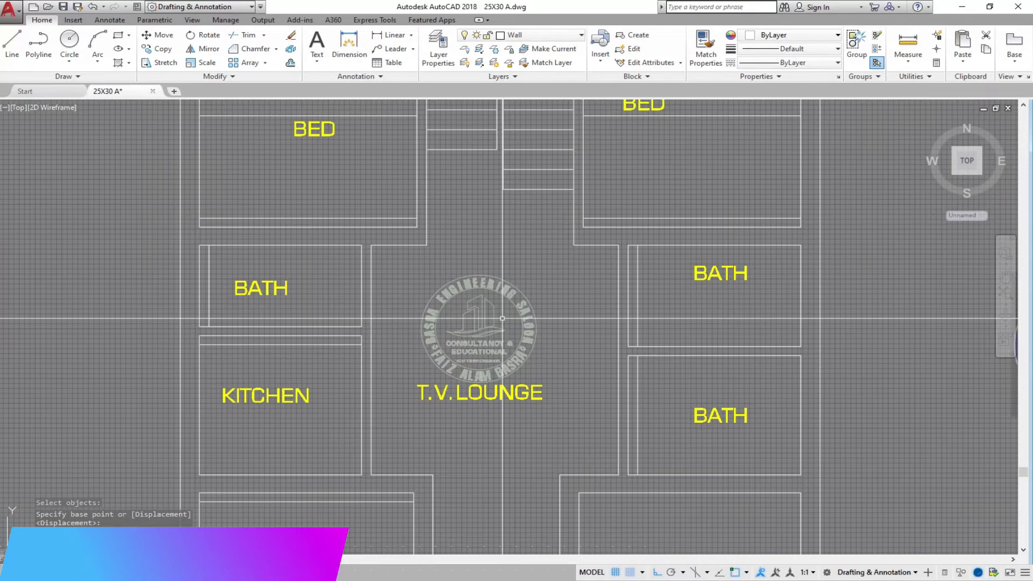
scroll(477, 349, down, 1)
scroll(500, 246, up, 4)
click(299, 137)
click(655, 128)
key(Delete)
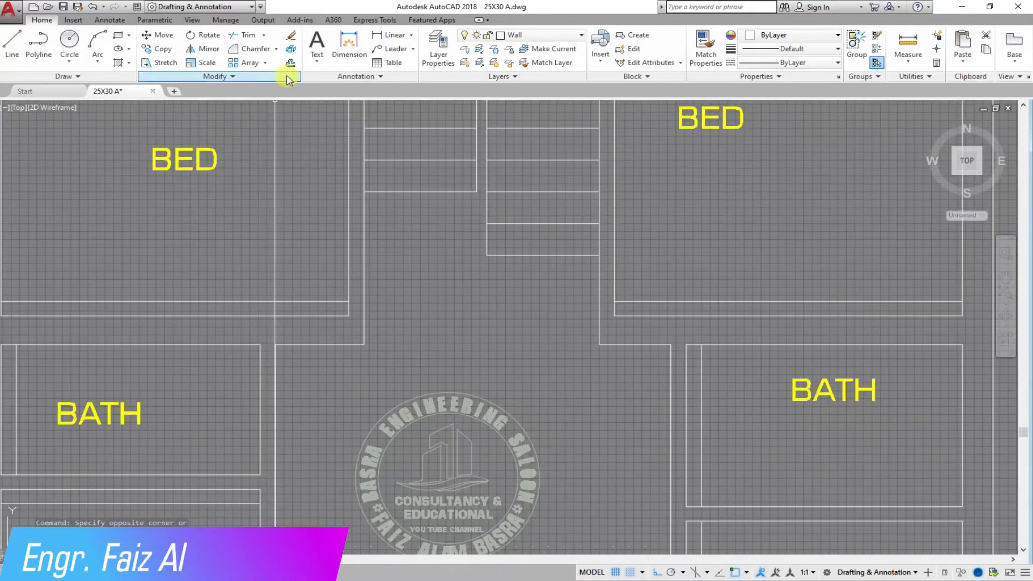
Offset the remaining inner line near the bottom wall of each upper bedroom 42 inches upward
click(290, 65)
key(Return)
click(298, 302)
click(303, 277)
click(639, 302)
click(653, 252)
Offset the inner vertical line of each of the three bathrooms 30 inches to the right
scroll(638, 253, down, 3)
key(Return)
scroll(506, 344, up, 4)
scroll(262, 253, down, 2)
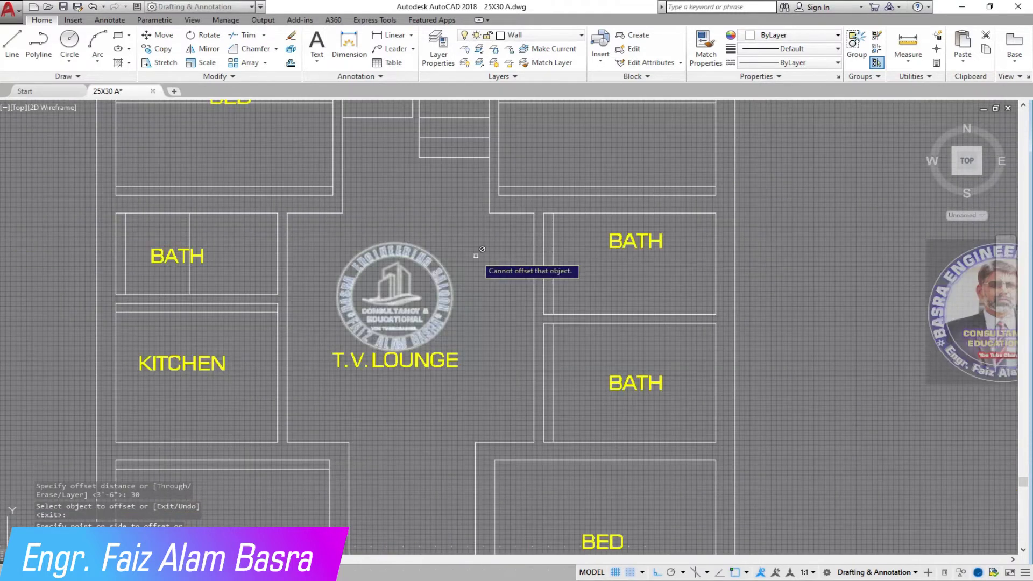
click(557, 242)
click(579, 256)
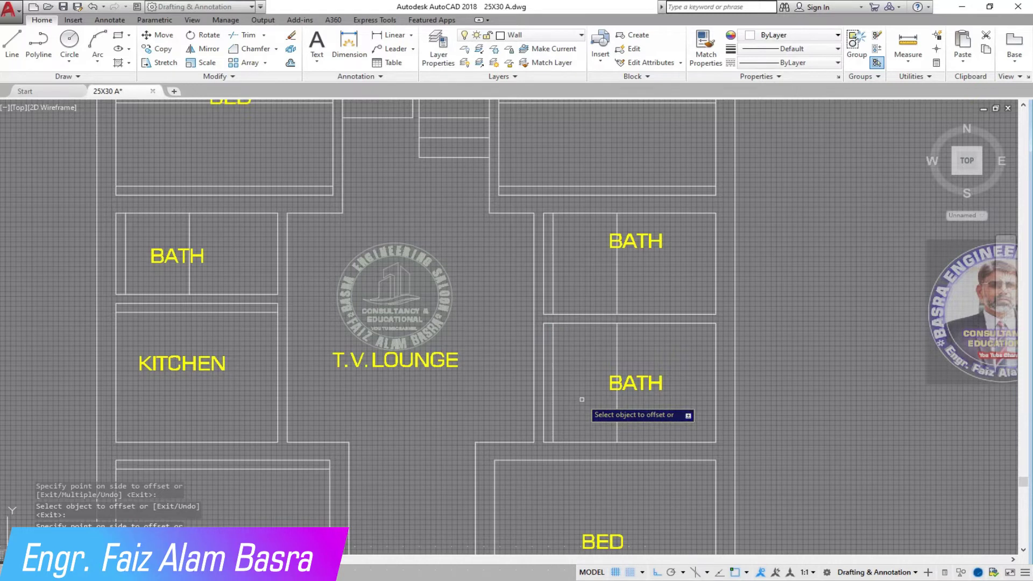
scroll(548, 444, up, 2)
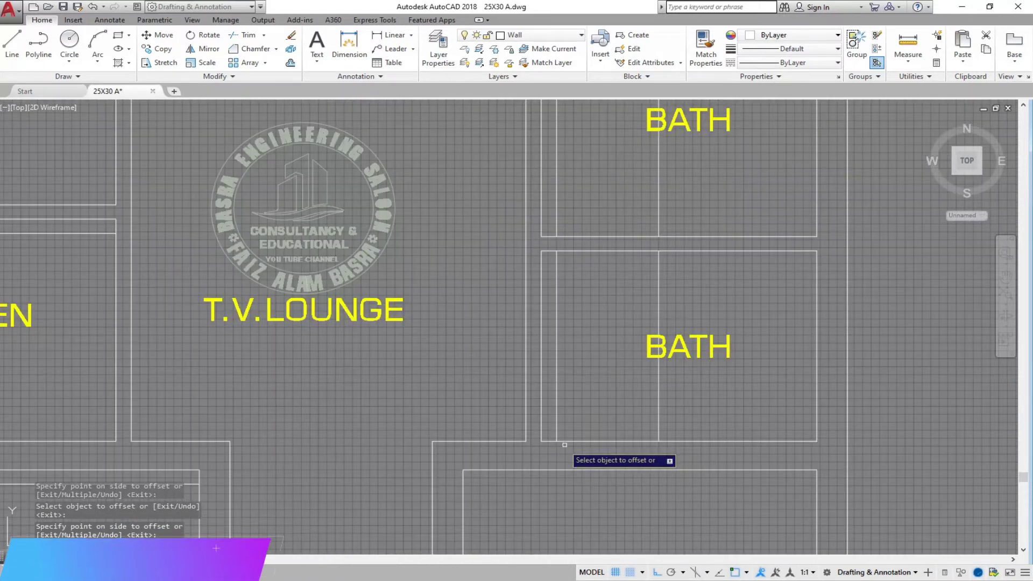
key(Escape)
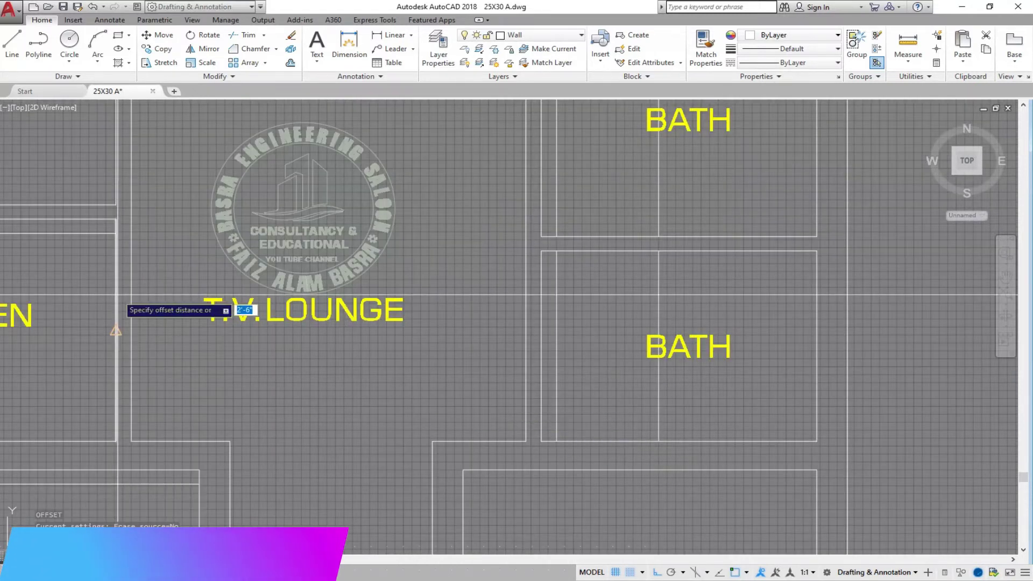
Offset the kitchen's inner line below its top wall downward to mark the other side of the door opening
key(Return)
click(93, 235)
click(183, 340)
right_click(182, 341)
click(210, 350)
Delete both vertical offset lines in the lower-right bathroom and offset its bottom wall line 4.5 inches upward
click(747, 385)
click(547, 385)
key(Delete)
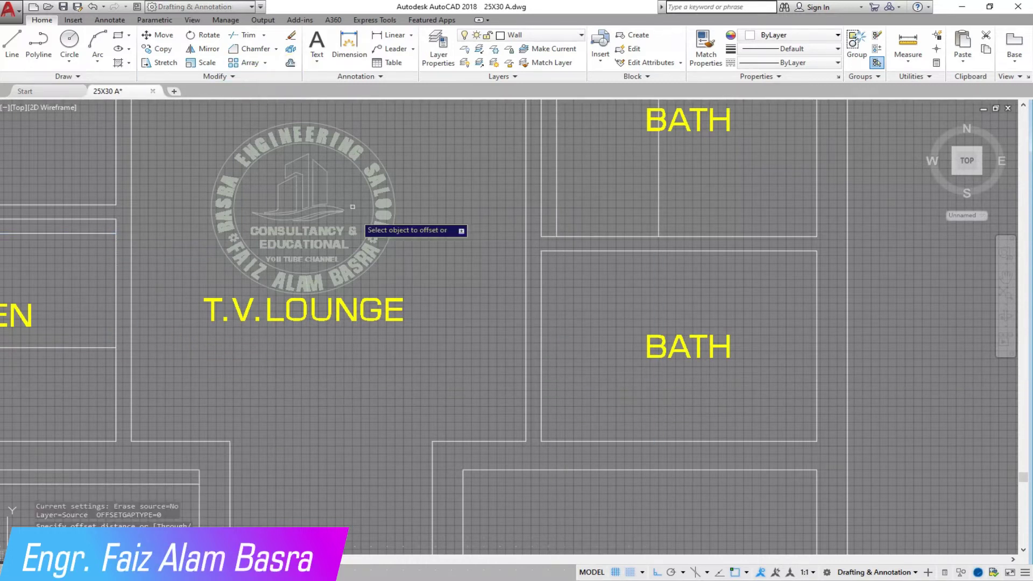
click(585, 442)
click(579, 426)
Offset the new inner line above the lower-right bathroom's bottom wall 30 inches upward
key(Return)
key(Return)
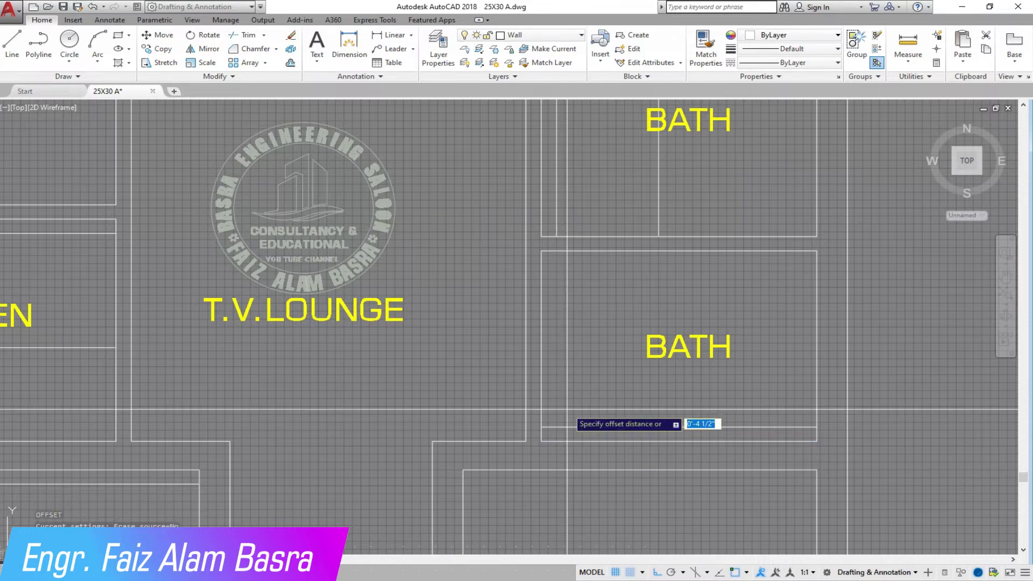
text(30)
key(Return)
scroll(563, 358, down, 3)
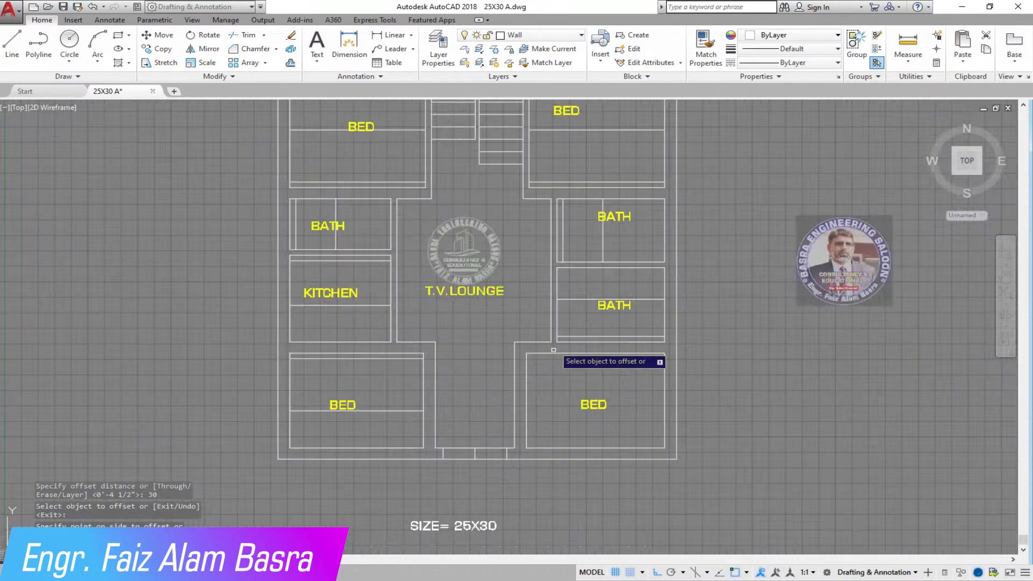
Offset the top wall line of the lower-right bedroom 4.5 inches into the room
scroll(551, 365, up, 1)
key(Return)
key(Return)
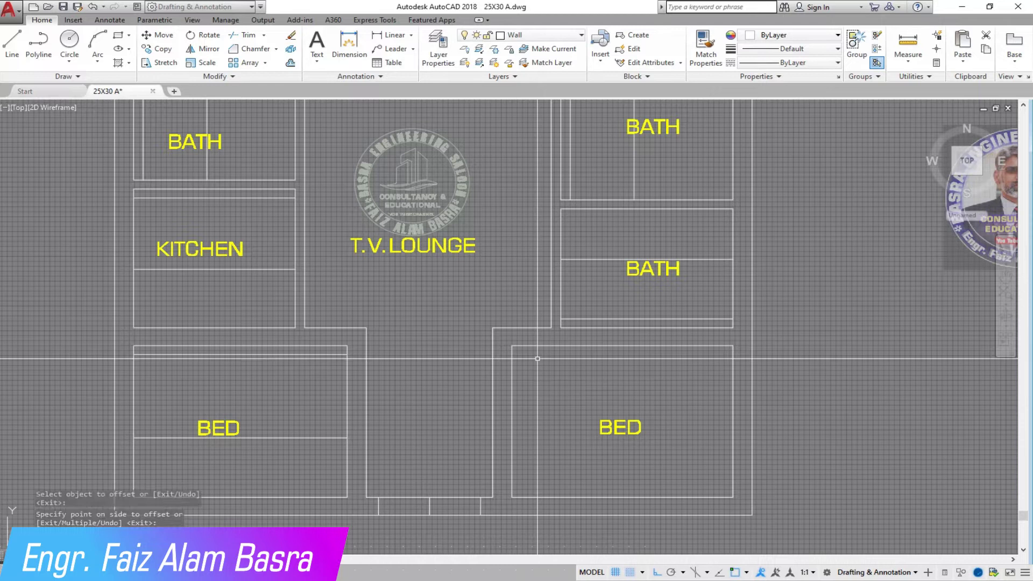
text(4.5)
key(Return)
click(533, 346)
click(535, 378)
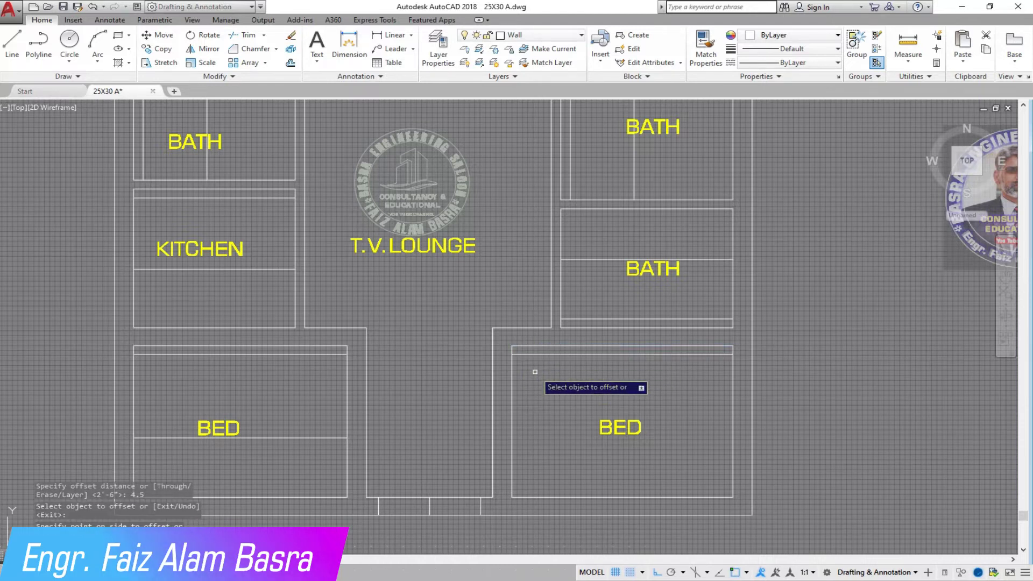
Offset the new inner line of the lower-right bedroom 42 inches downward
key(Return)
key(Return)
text(42)
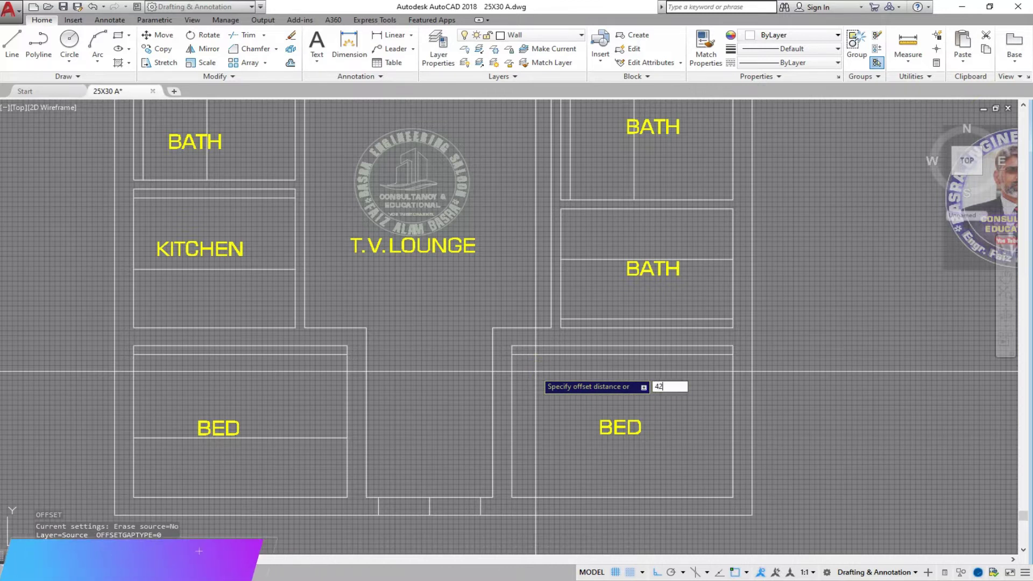
key(Return)
click(536, 355)
click(543, 391)
right_click(545, 393)
click(557, 400)
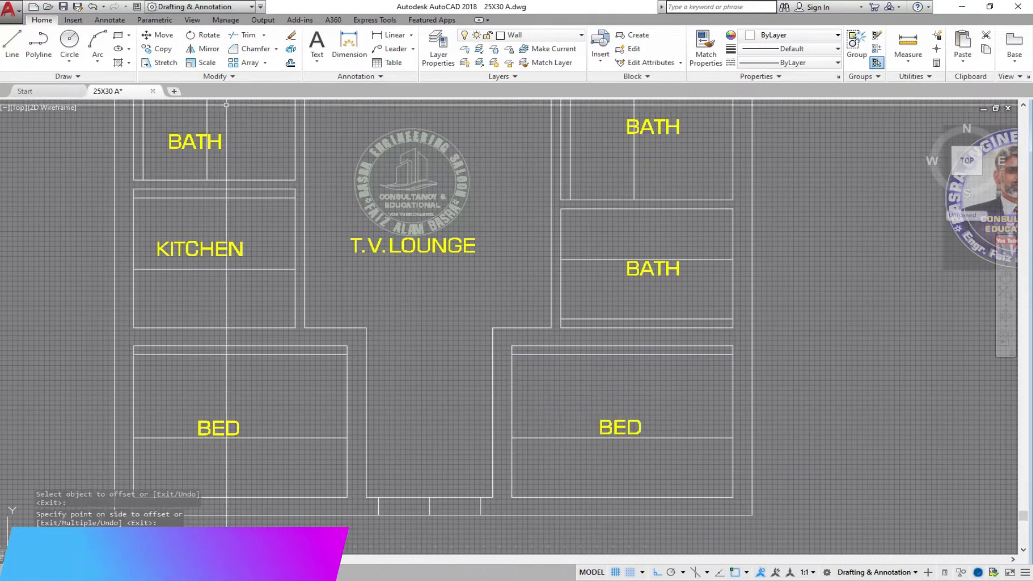
Extend the horizontal door lines of the kitchen and the lower-left bedroom across their walls to the lounge and passage side
click(264, 37)
click(252, 75)
right_click(258, 140)
click(272, 289)
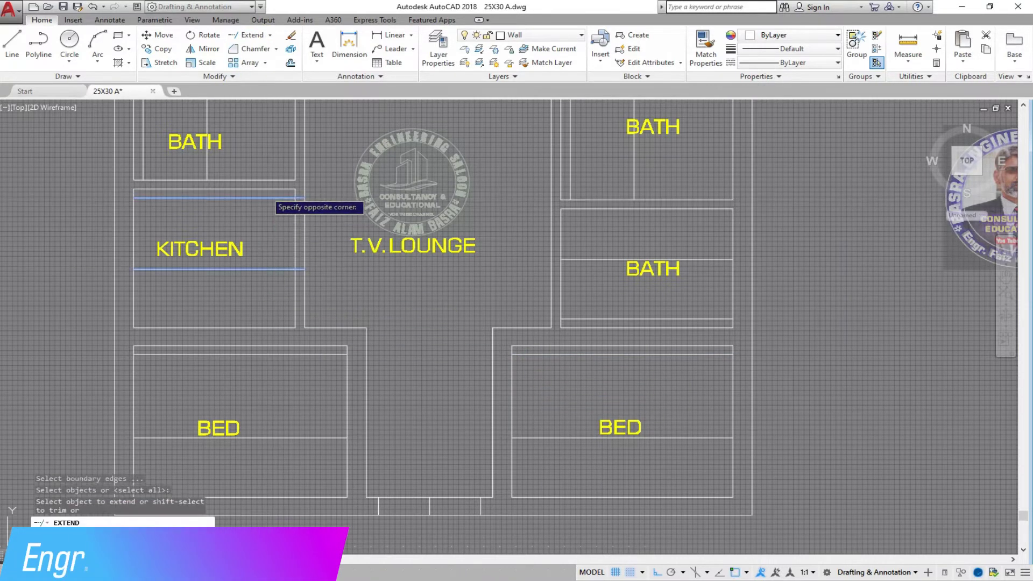
click(266, 188)
click(328, 437)
Extend the horizontal door lines of the lower-right bedroom and the lower-right bathroom across their walls to the passage and lounge side
click(554, 450)
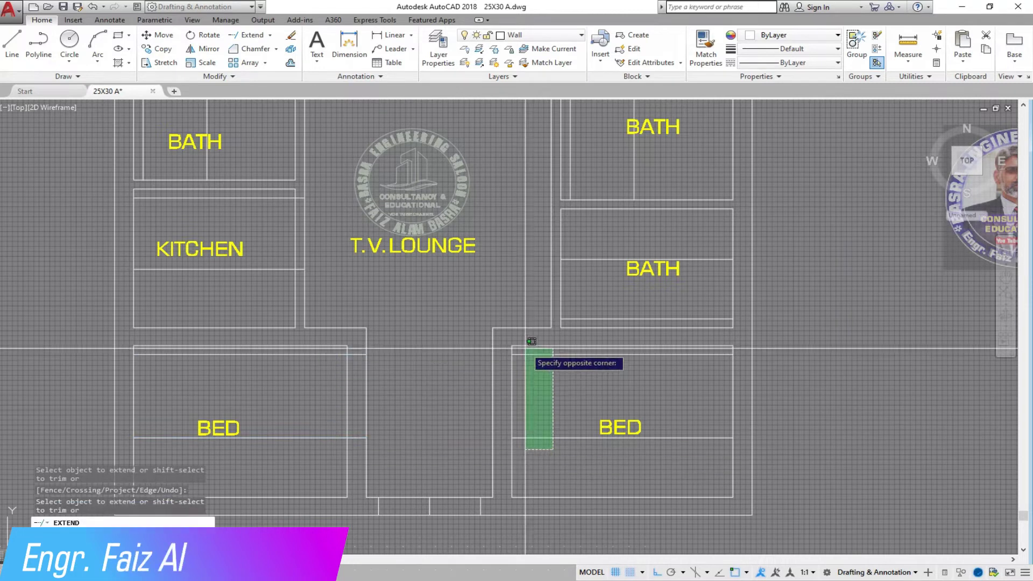
click(525, 348)
click(586, 256)
click(574, 291)
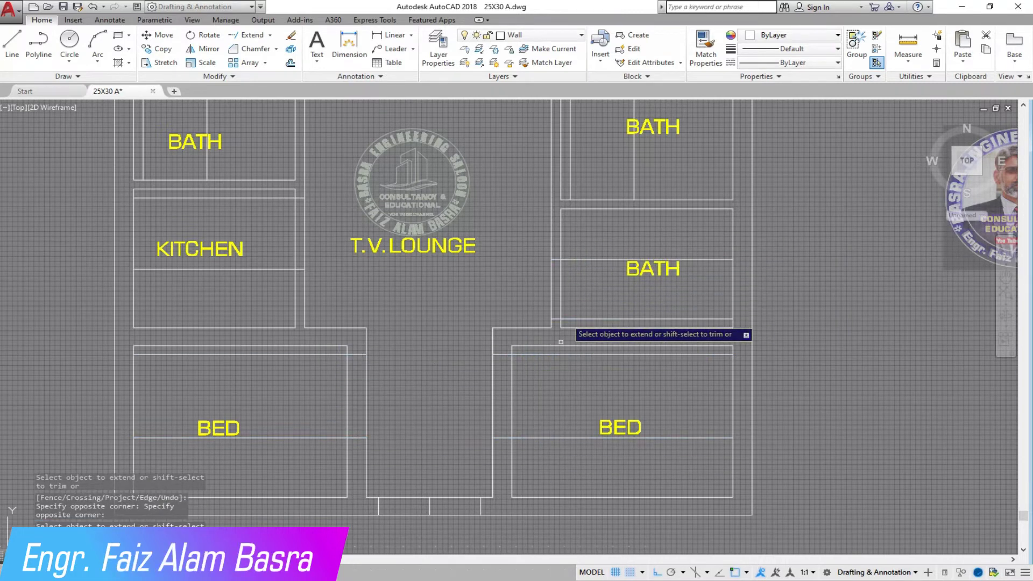
Extend the upper bathrooms' vertical door lines up across the bedroom walls and the upper bedrooms' door lines across the staircase passage walls
scroll(586, 220, up, 4)
click(542, 269)
click(538, 274)
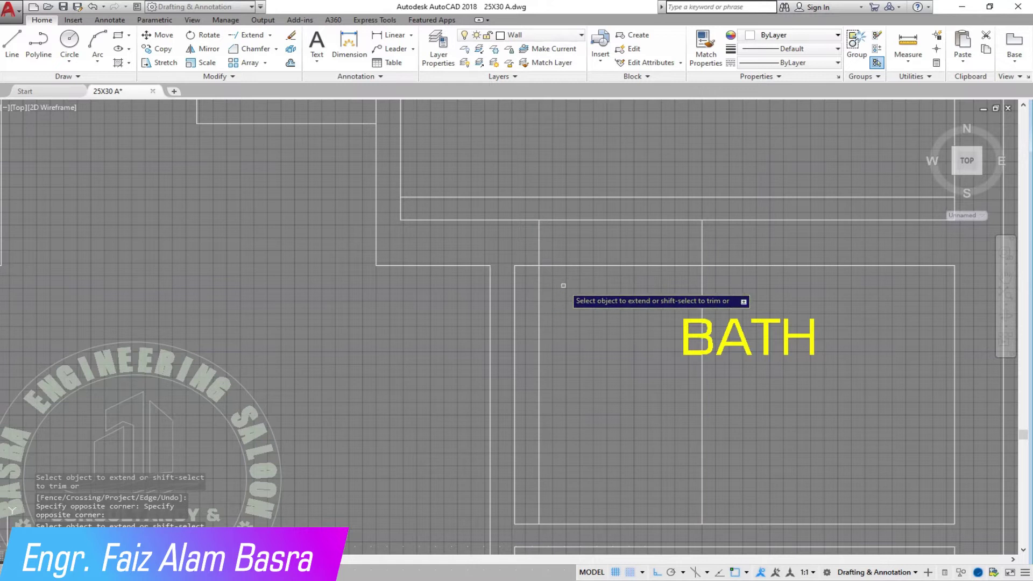
scroll(538, 274, down, 3)
click(311, 203)
click(297, 284)
click(190, 326)
click(104, 320)
scroll(341, 232, down, 2)
right_click(355, 459)
click(377, 311)
Trim the passage-side wall of the upper-left bedroom between its two door lines to cut the door opening
click(270, 35)
click(245, 52)
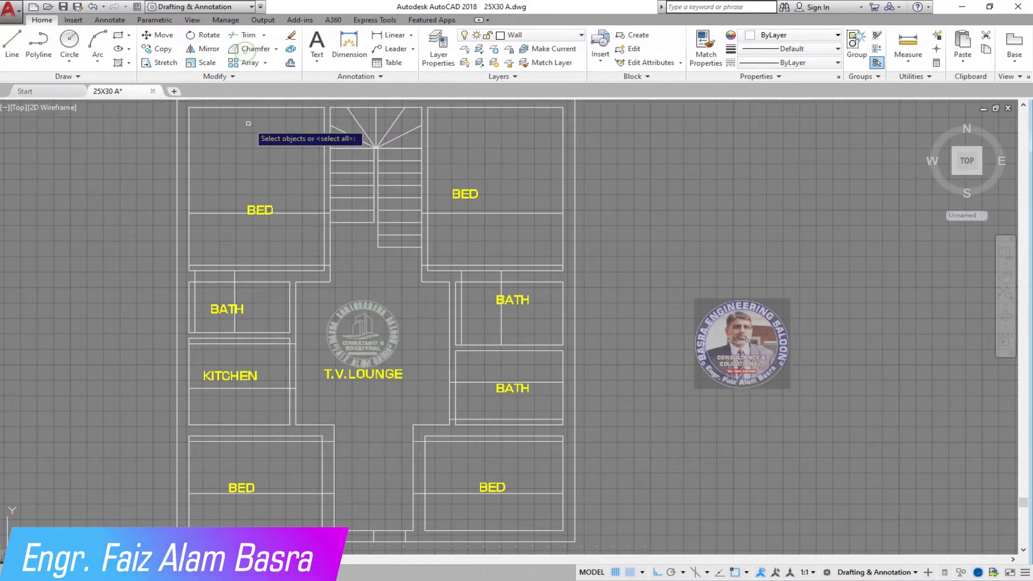
scroll(365, 239, up, 4)
click(254, 316)
click(244, 167)
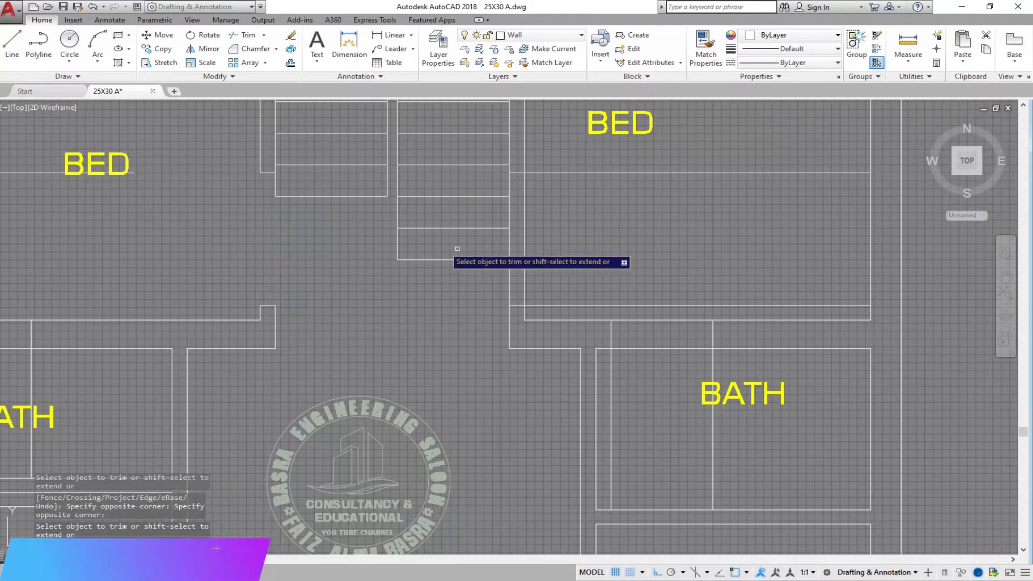
Trim the stair-side wall and surplus door lines of the upper-right bedroom, and cut the remaining door openings through the walls
click(563, 309)
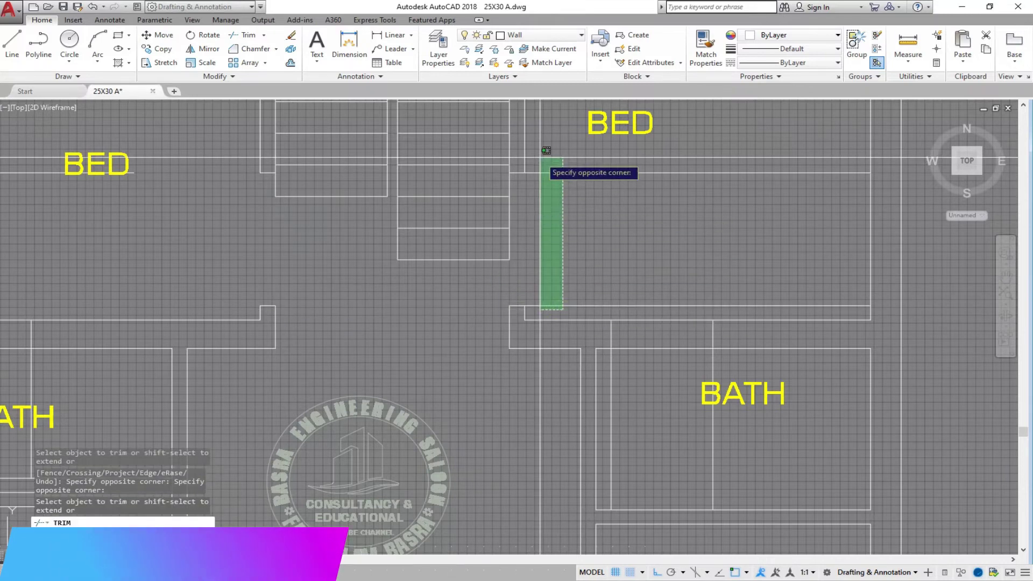
click(546, 153)
scroll(538, 186, down, 4)
scroll(595, 281, up, 4)
click(567, 133)
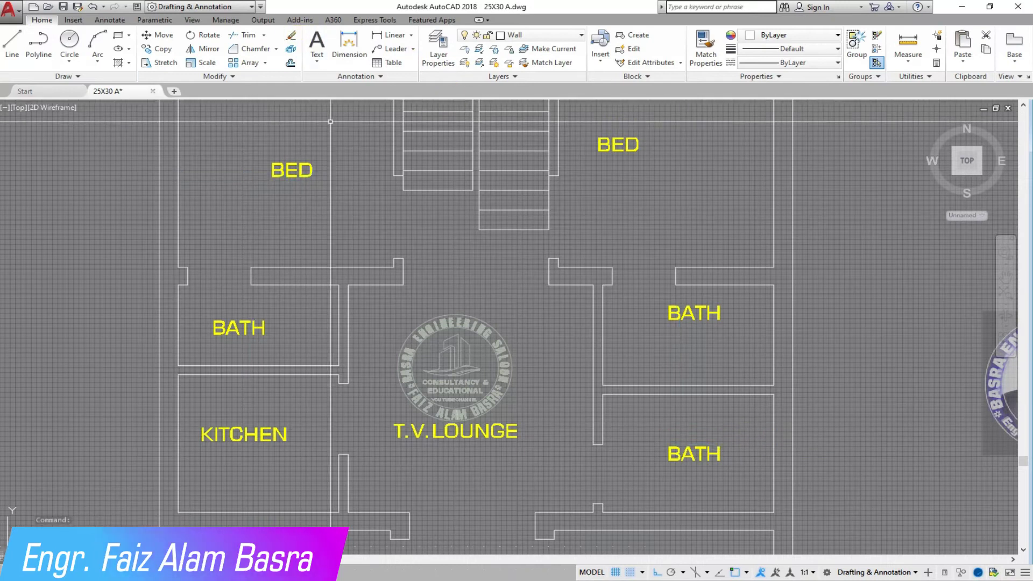
Erase the leftover horizontal door line in the lower-left bedroom
scroll(330, 122, down, 2)
scroll(448, 377, up, 2)
click(185, 487)
click(148, 439)
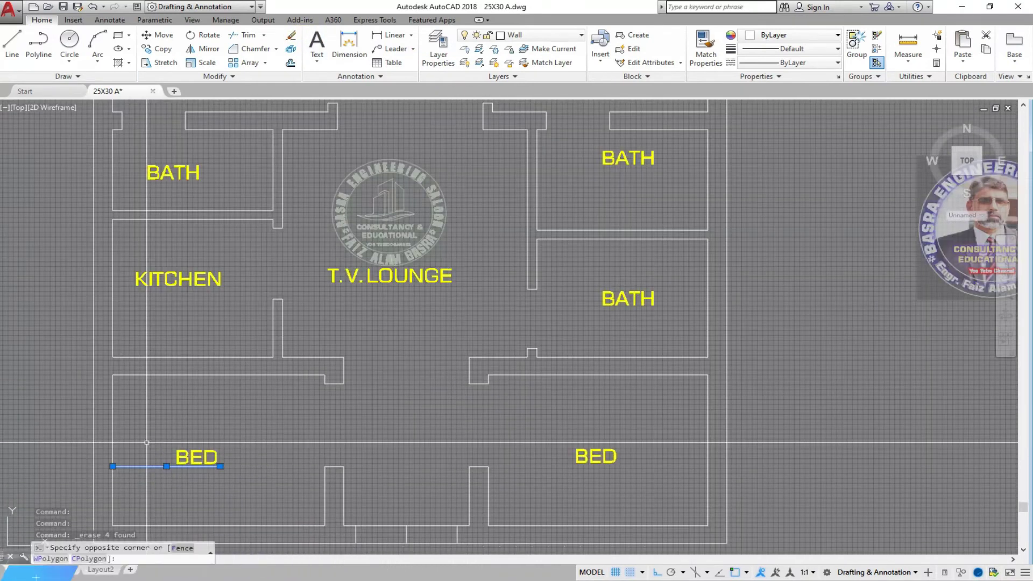
click(296, 41)
Trim the front wall between the outer entrance lines to open the main door, and erase the leftover middle line
scroll(323, 169, down, 2)
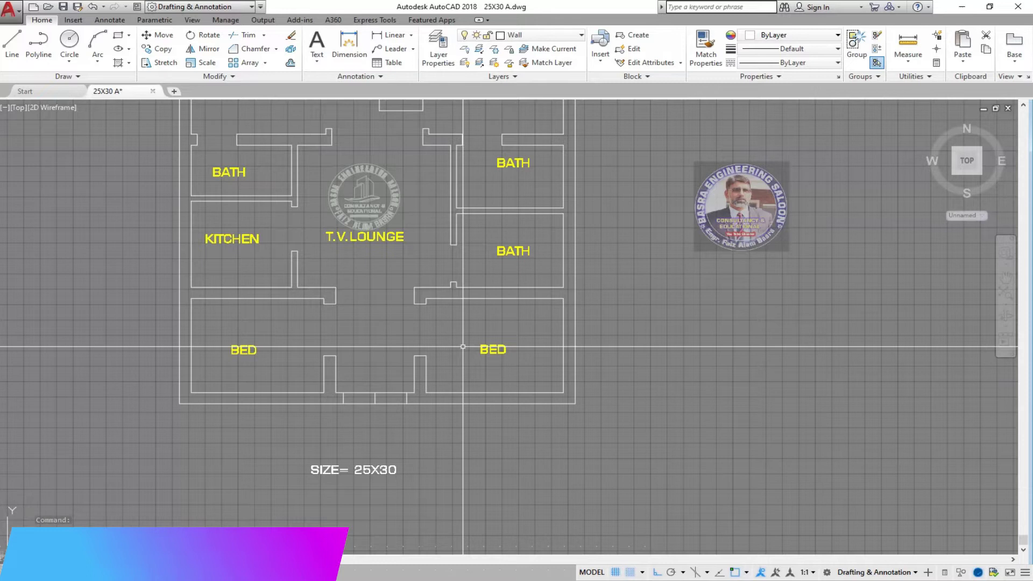
key(Return)
click(377, 438)
click(370, 384)
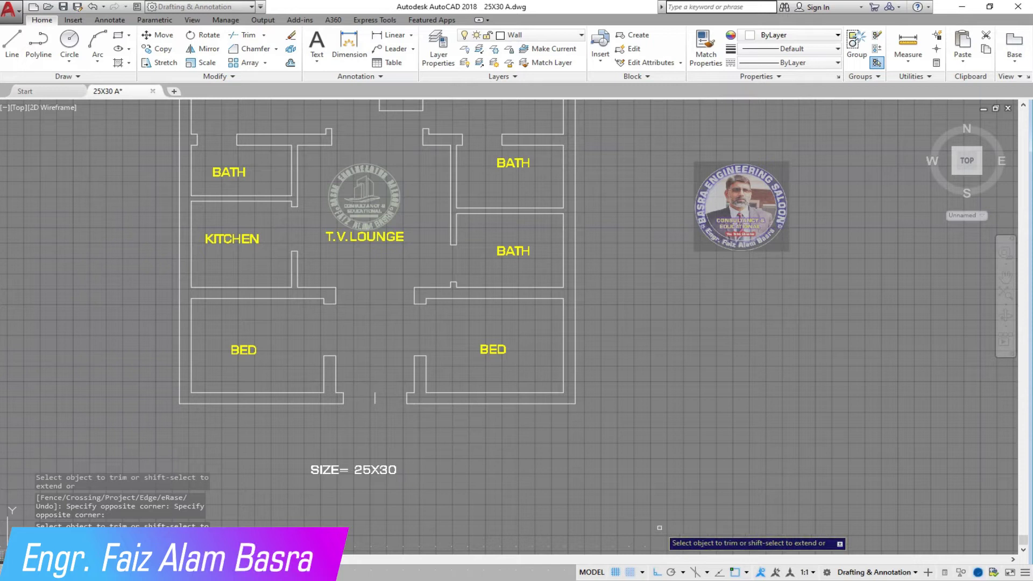
right_click(373, 354)
click(394, 362)
click(394, 392)
click(369, 404)
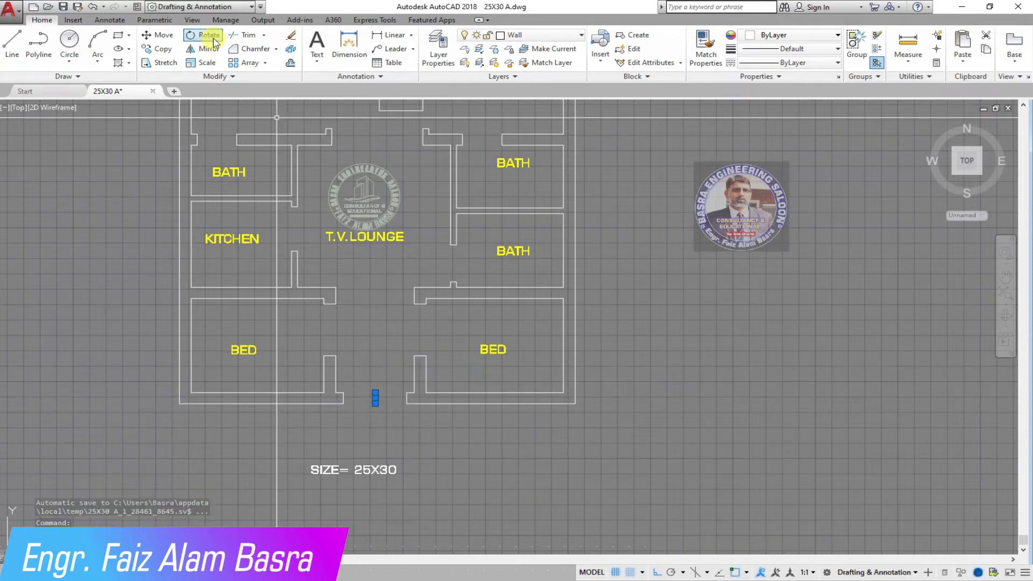
click(291, 36)
Trim the side lines of both stair flights back to the last tread above the wall ends, and erase the leftover treads below
scroll(429, 377, down, 2)
scroll(393, 140, up, 5)
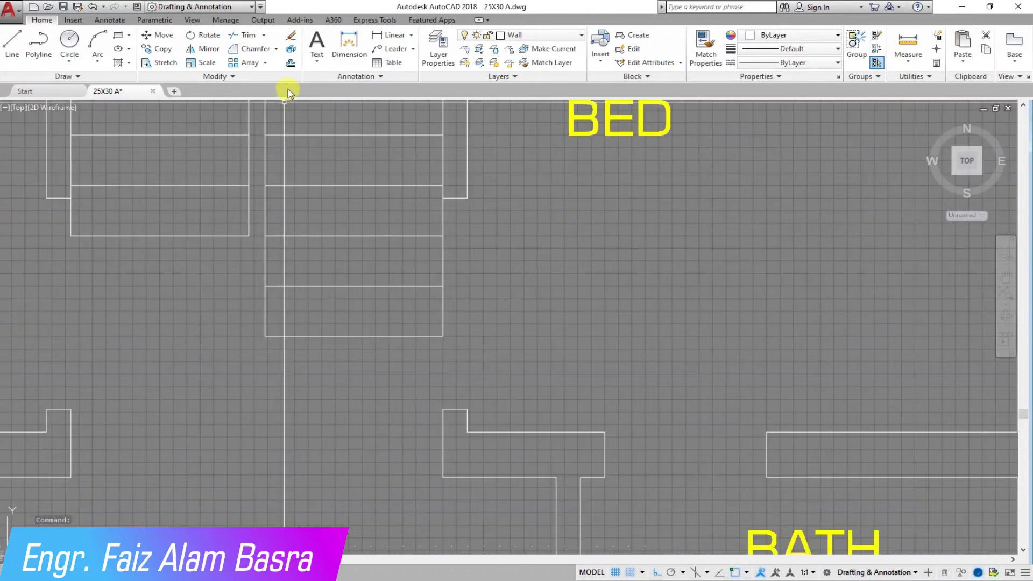
right_click(353, 270)
key(Escape)
click(245, 35)
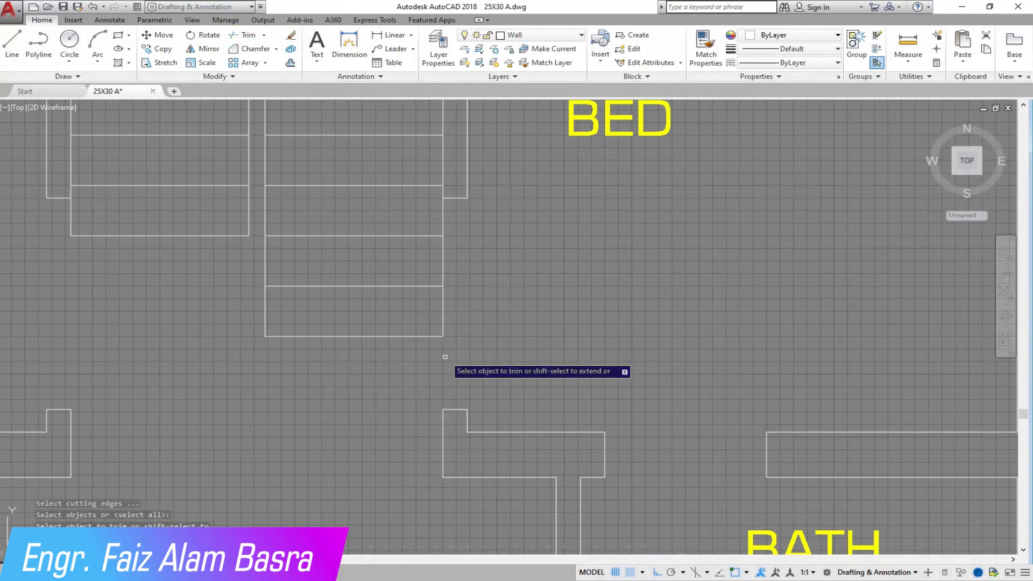
click(458, 368)
click(261, 213)
click(257, 221)
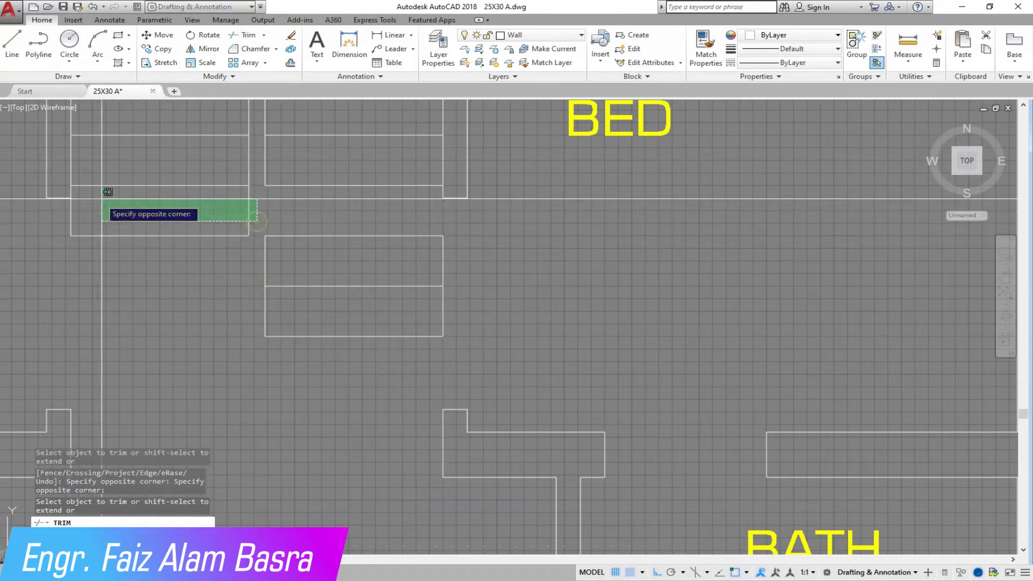
click(71, 202)
right_click(121, 254)
click(143, 262)
click(454, 358)
click(192, 224)
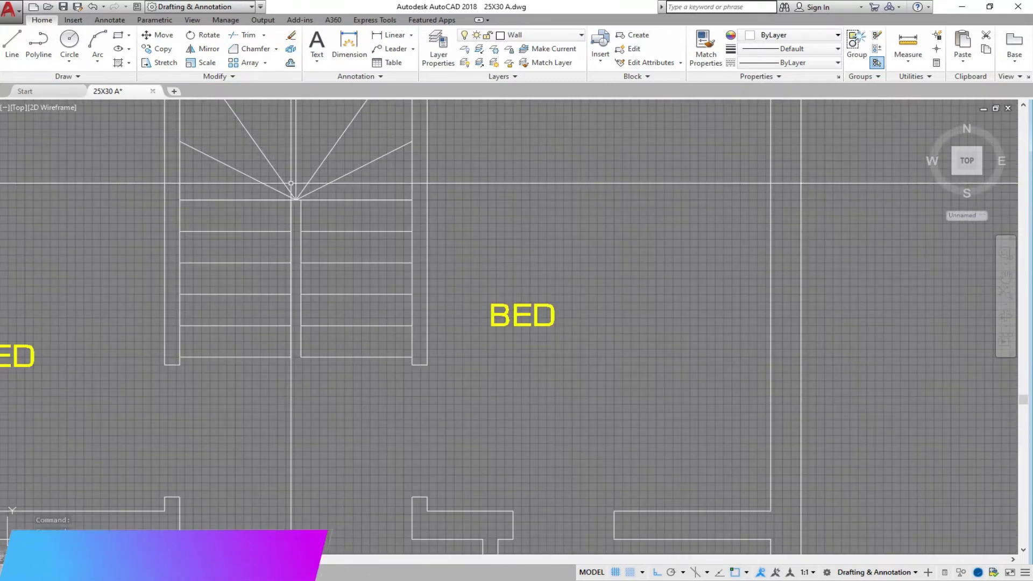
Start a multileader at the staircase and set its maximum leader points to 4
scroll(323, 274, down, 2)
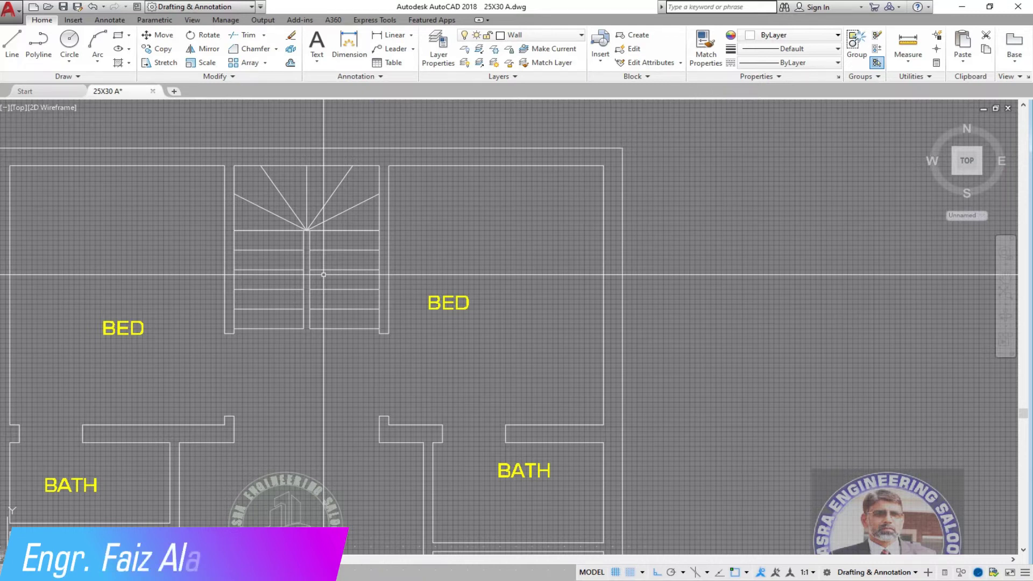
scroll(323, 275, down, 2)
scroll(330, 348, up, 2)
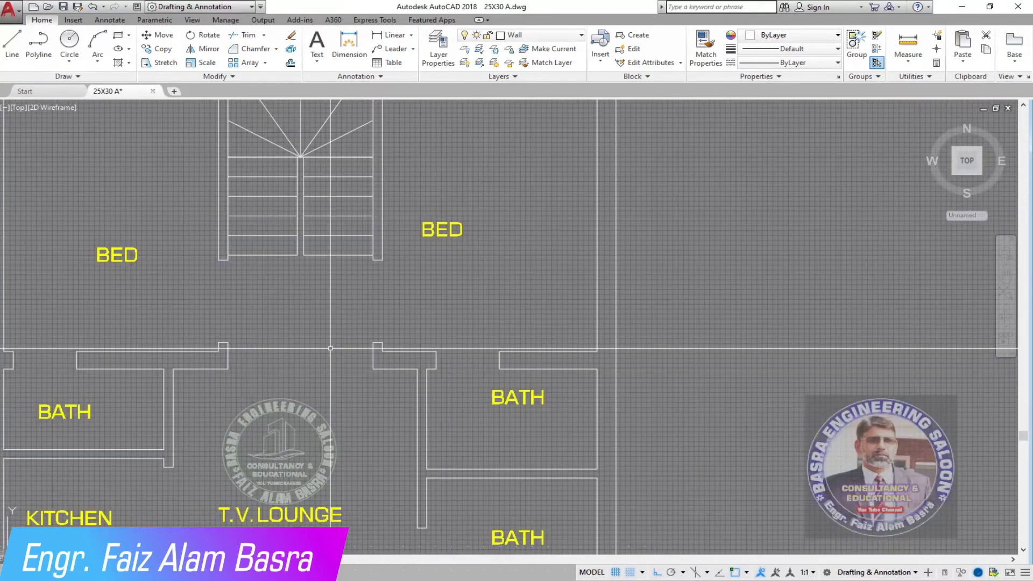
scroll(330, 348, down, 3)
scroll(301, 231, up, 4)
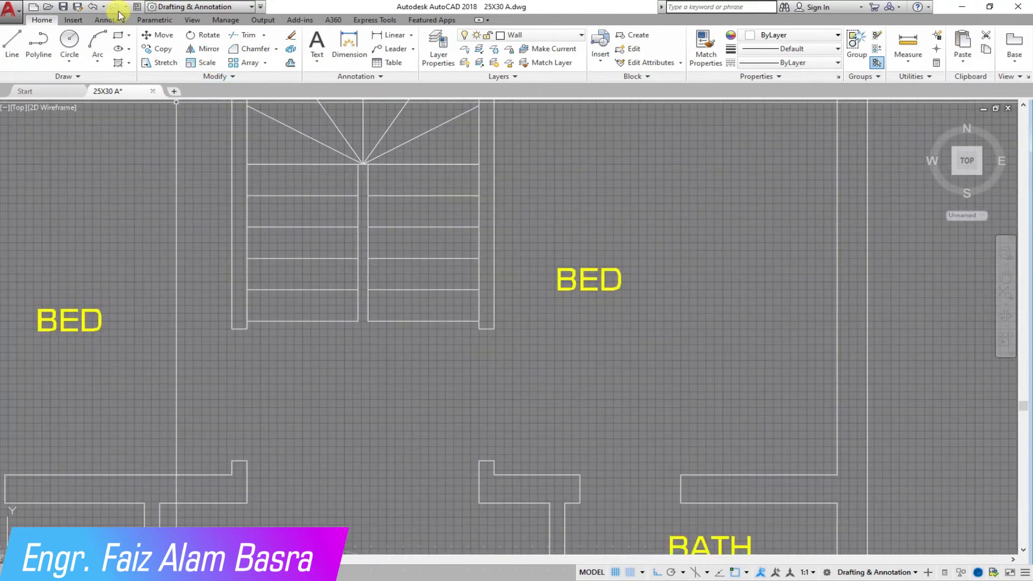
click(413, 49)
click(401, 67)
scroll(411, 323, down, 2)
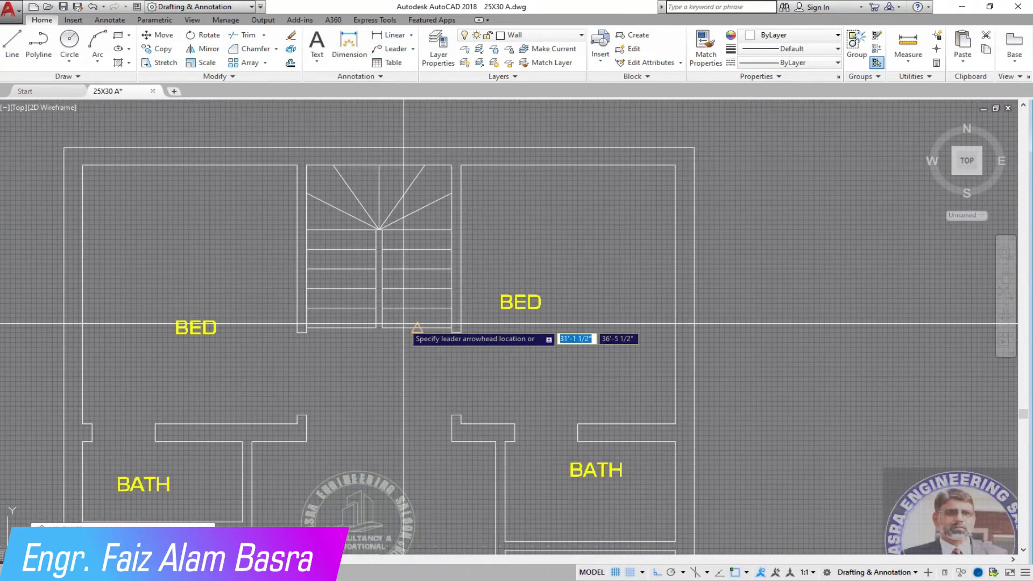
key(Return)
click(445, 388)
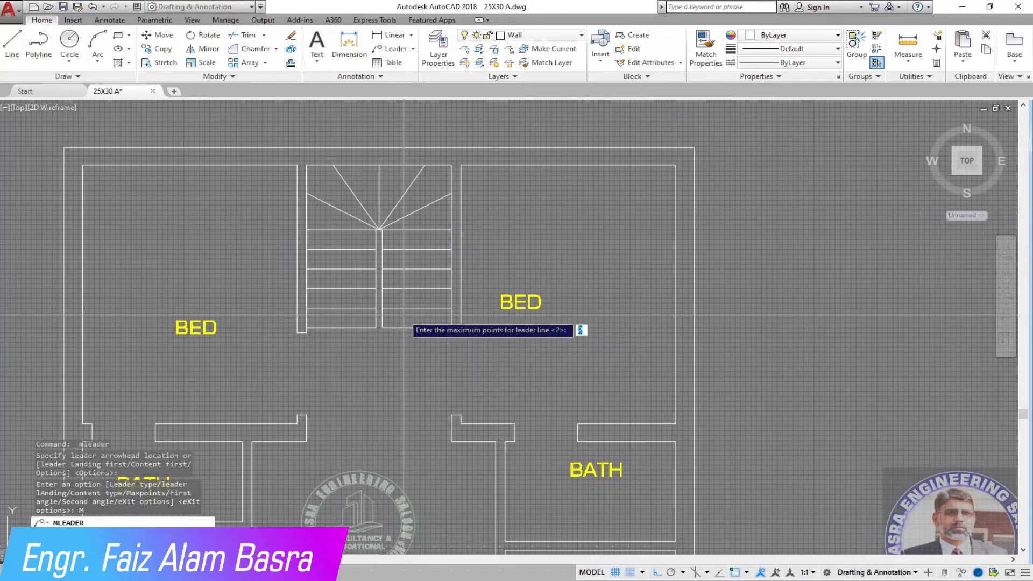
key(Return)
click(457, 399)
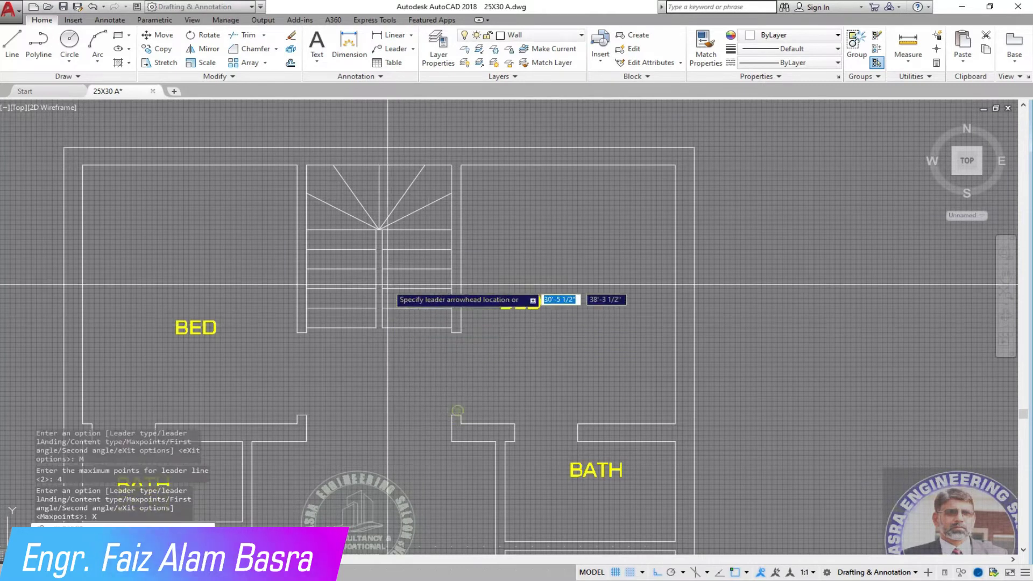
Draw the stair direction leader from the right flight up, across the winders and down the left flight, with the text UP
scroll(424, 334, up, 2)
click(424, 334)
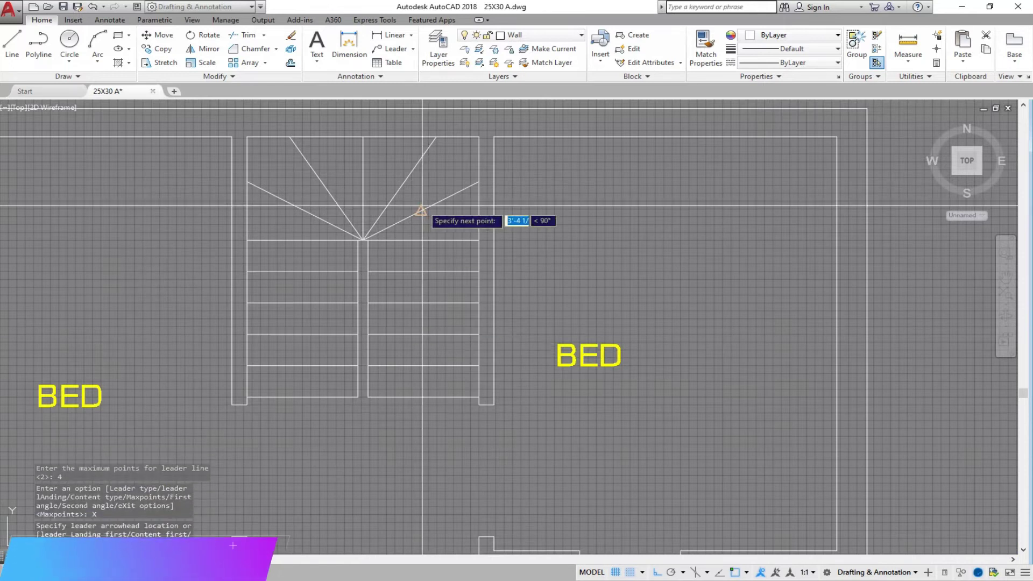
click(424, 187)
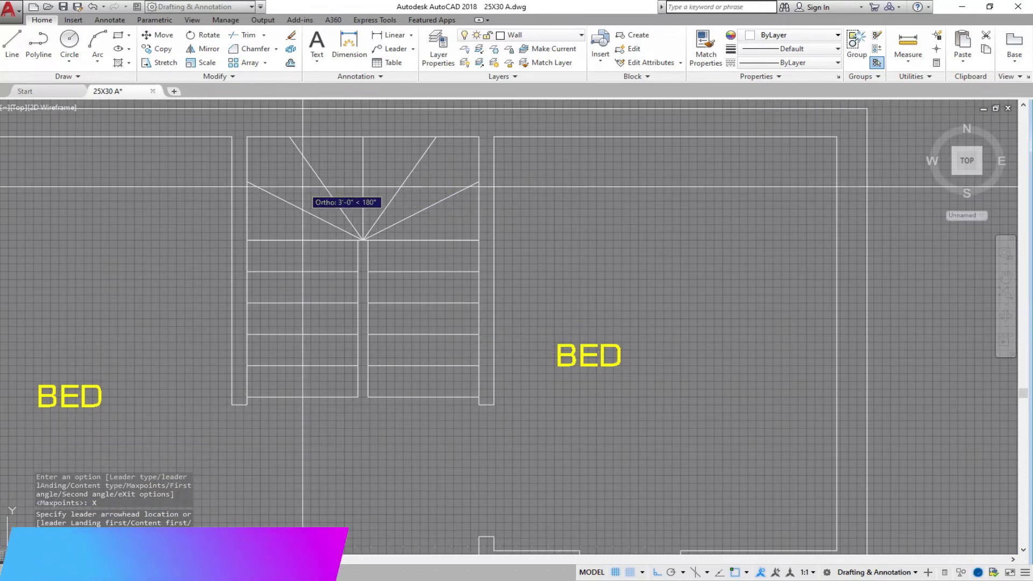
click(303, 187)
click(302, 415)
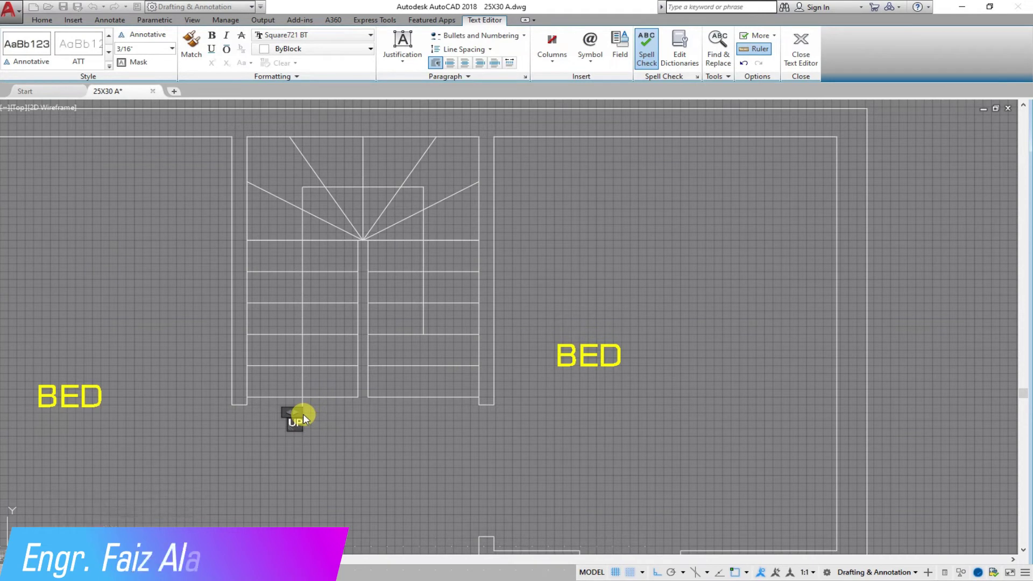
click(323, 438)
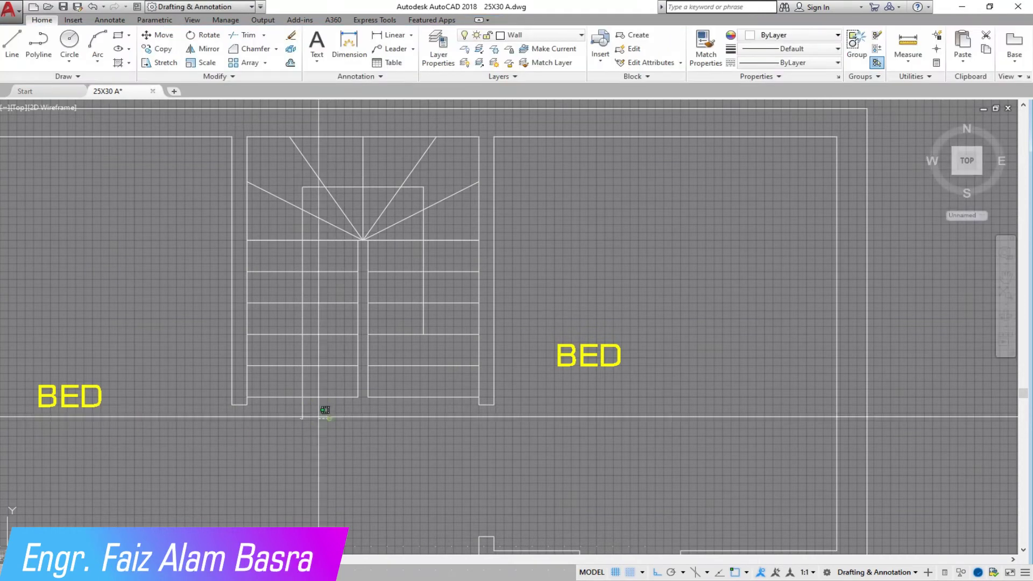
Set the stair leader's arrowhead size to 4" and its text height to 5"
click(138, 7)
scroll(164, 266, down, 2)
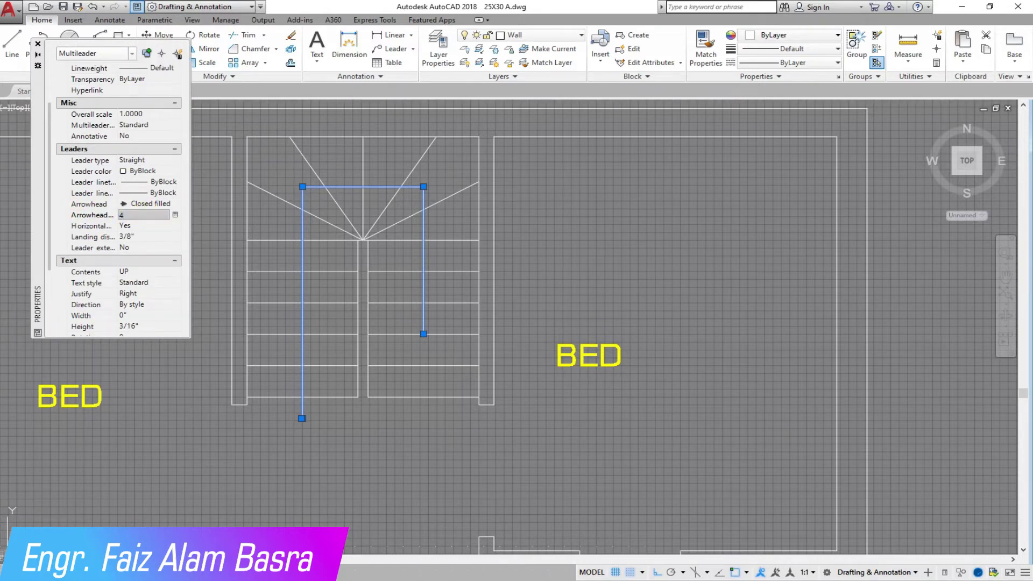
scroll(146, 313, down, 3)
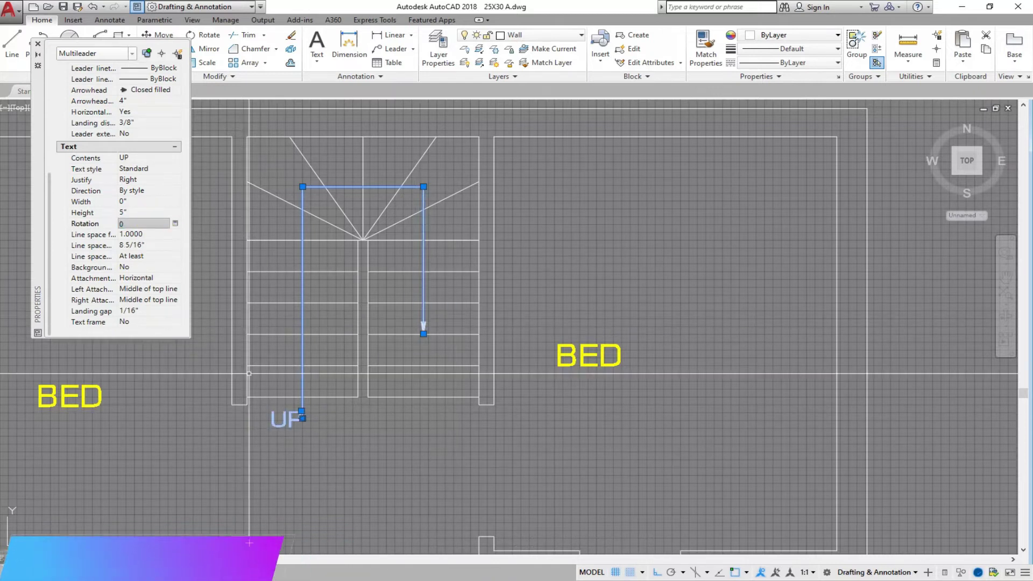
click(38, 44)
key(Escape)
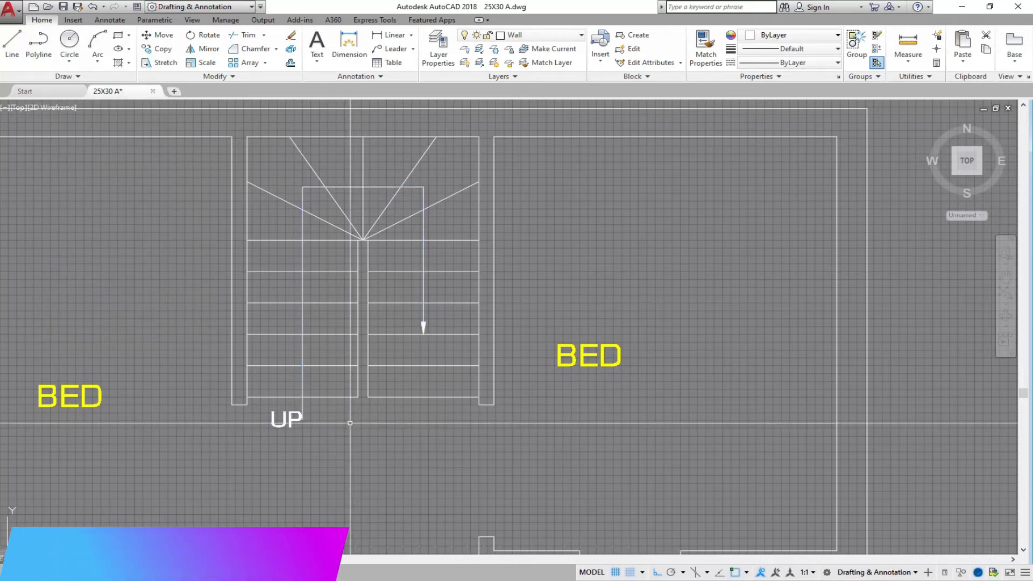
Match the properties of the upper-right BED label onto the UP stair leader
click(706, 48)
click(577, 357)
click(316, 423)
click(254, 462)
right_click(577, 388)
click(594, 395)
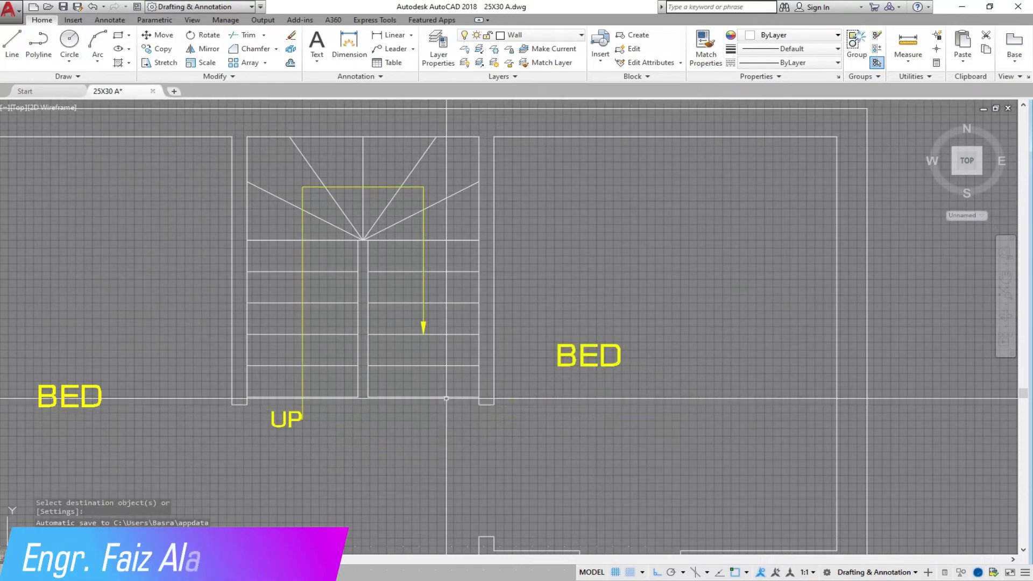
Trim the right stair flight's side line below the leader arrowhead, and erase the two treads beneath it
scroll(447, 399, up, 2)
click(247, 35)
right_click(383, 350)
click(322, 324)
right_click(415, 397)
click(429, 405)
click(429, 415)
click(316, 339)
click(292, 35)
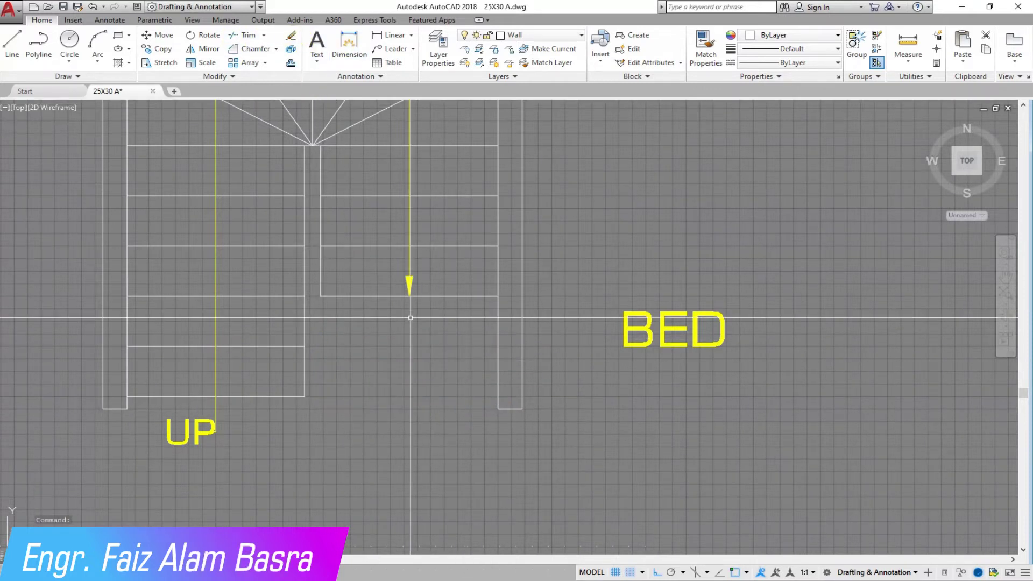
Load the DASHEDX2 linetype from acad.lin into the drawing
middle_drag(412, 316, 425, 387)
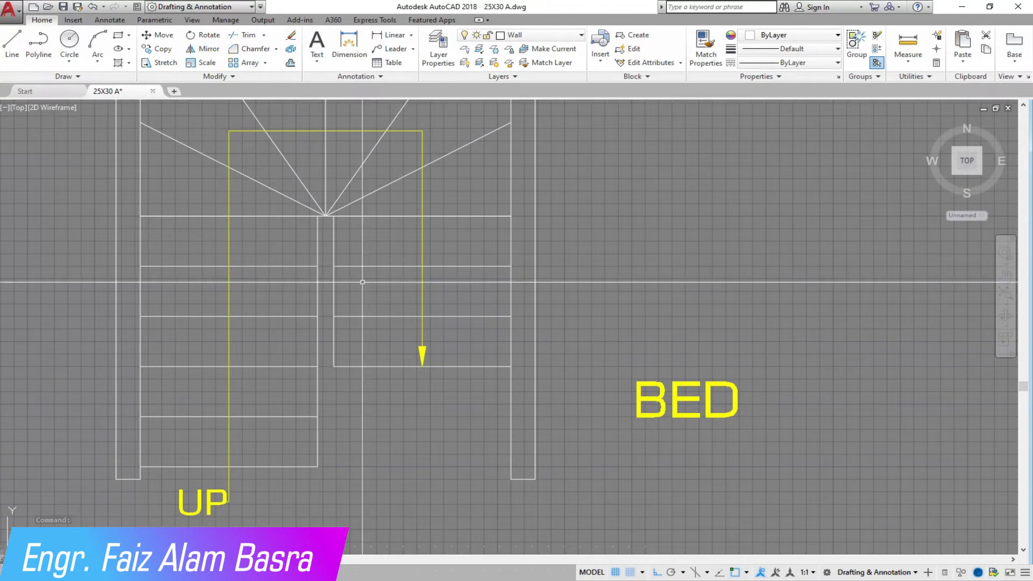
click(838, 63)
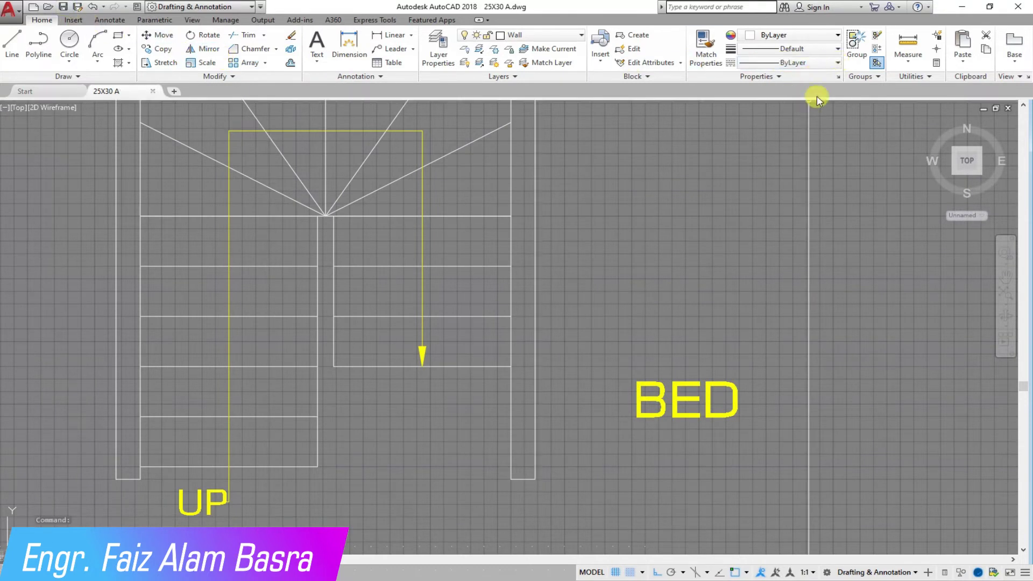
click(769, 123)
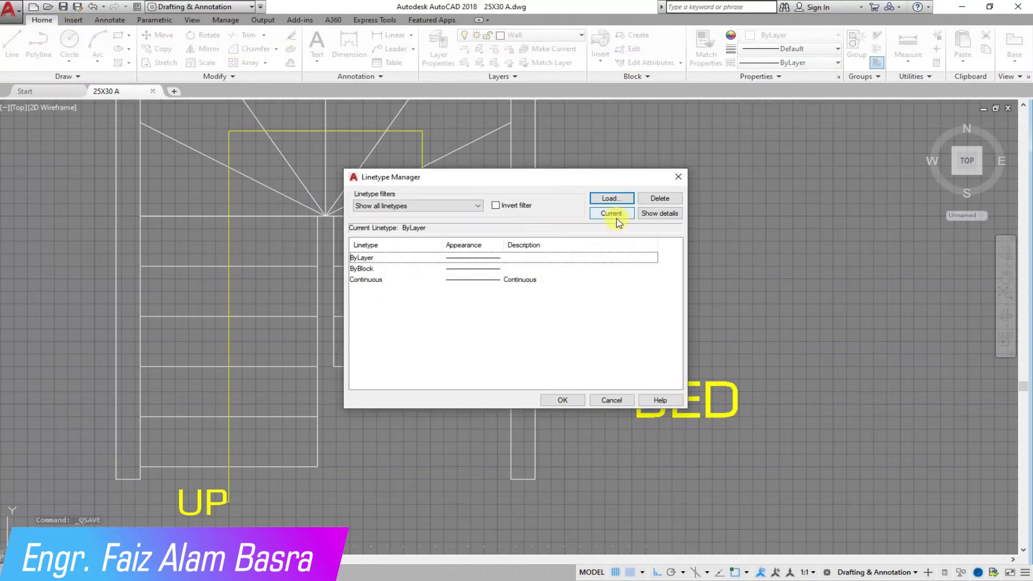
click(612, 198)
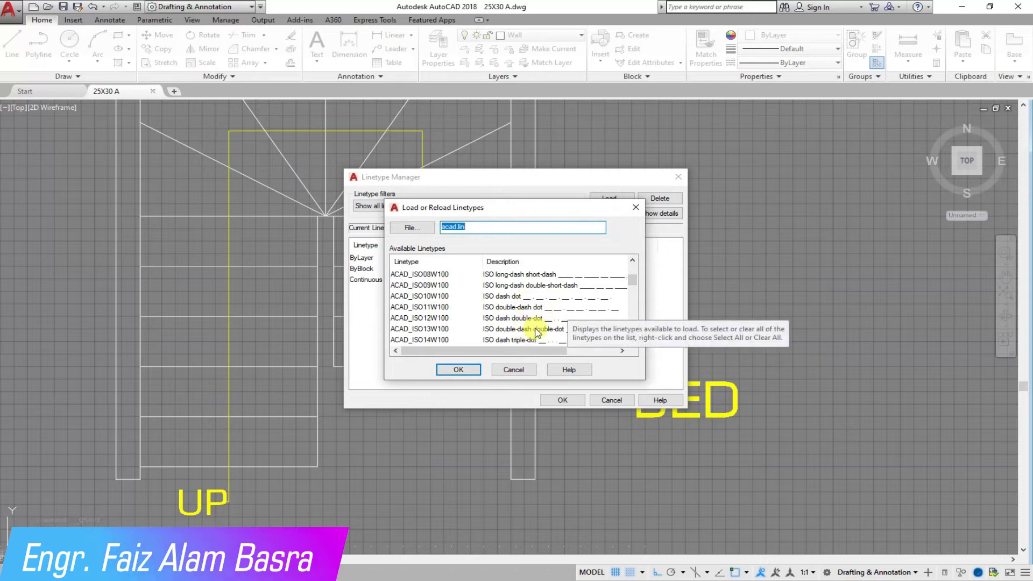
scroll(538, 325, down, 8)
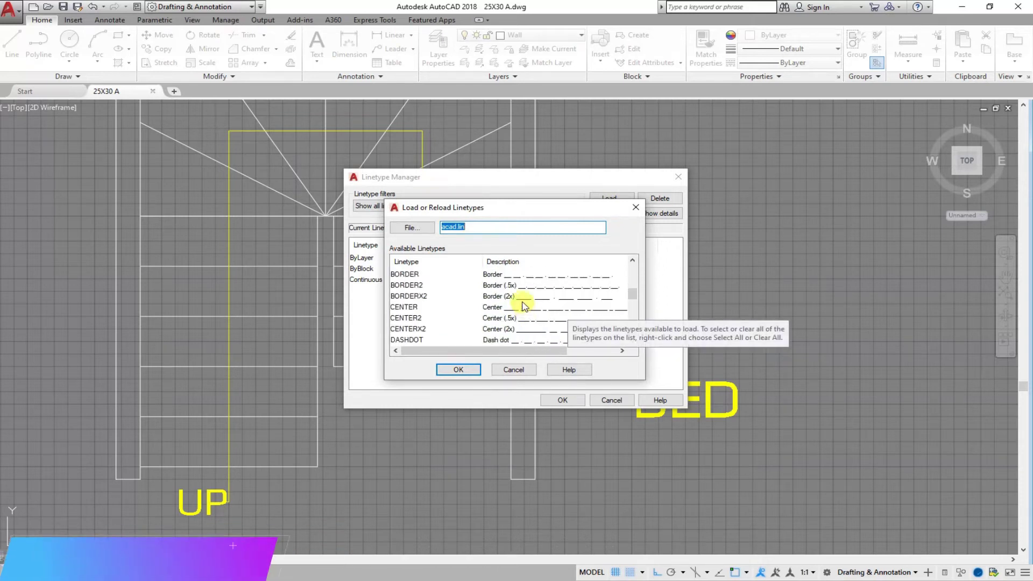
click(528, 332)
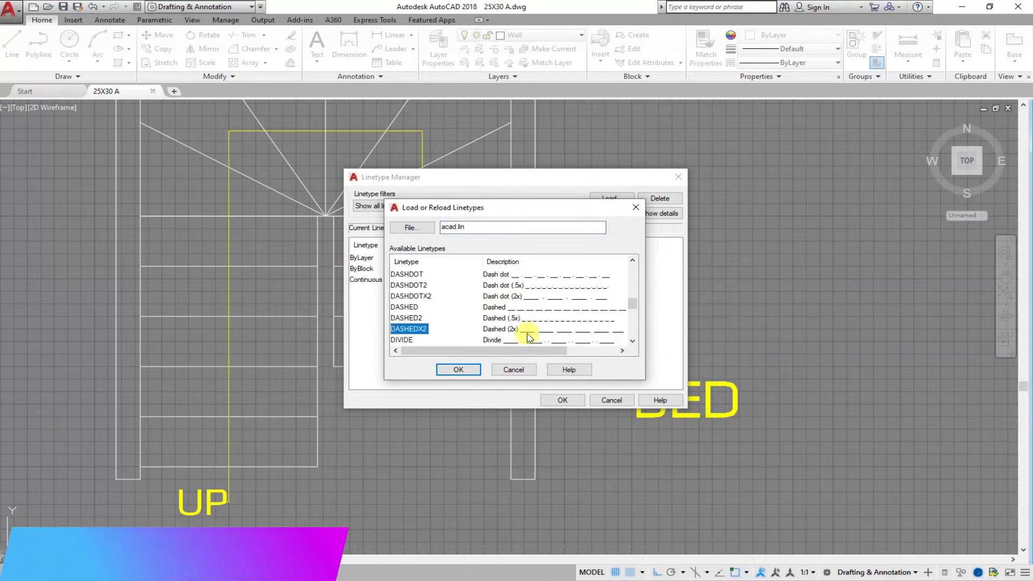
click(466, 368)
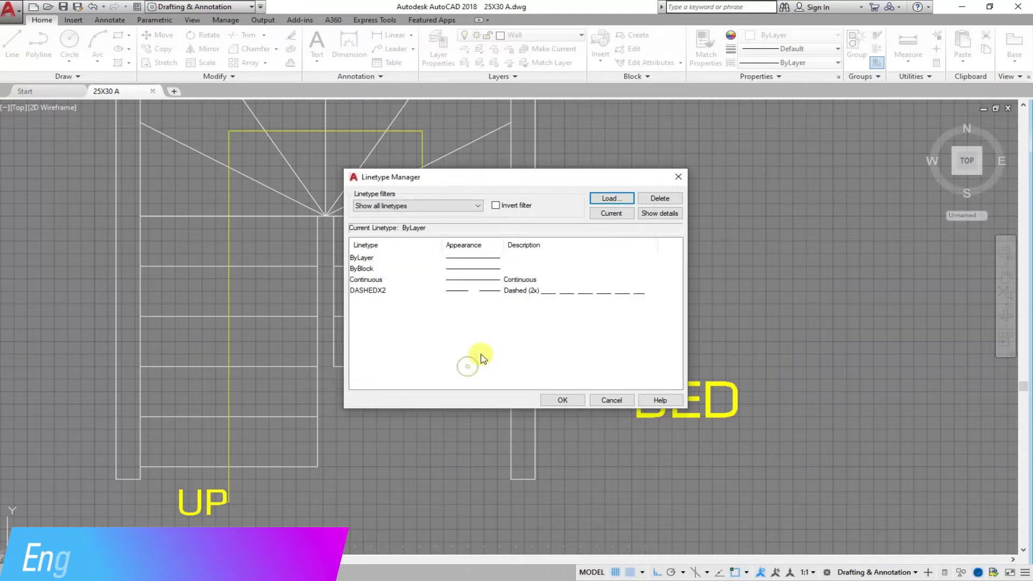
click(564, 401)
Assign the DASHEDX2 linetype to the right stair flight's three treads and adjust their linetype scale
click(472, 386)
click(468, 251)
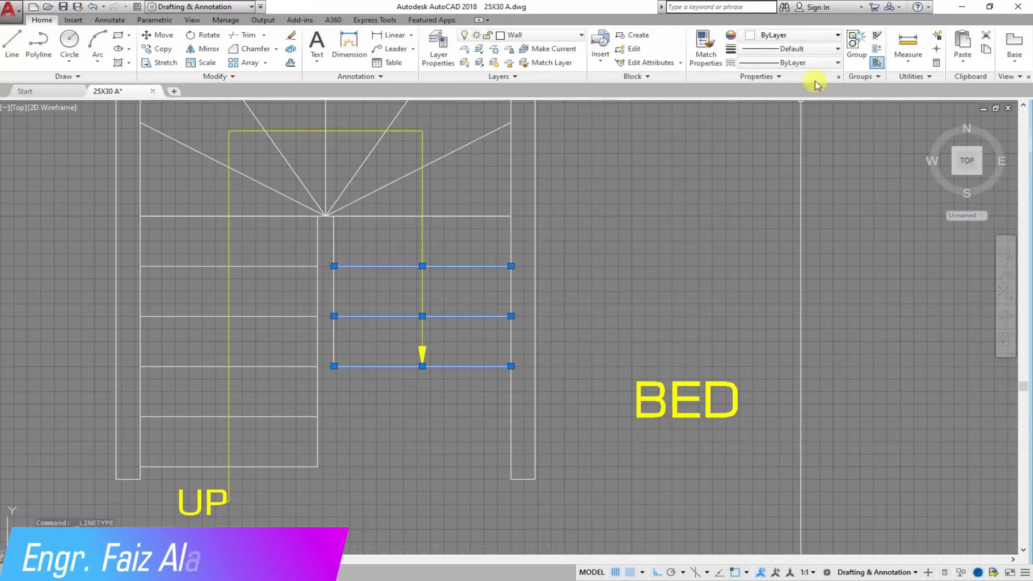
click(838, 63)
click(777, 120)
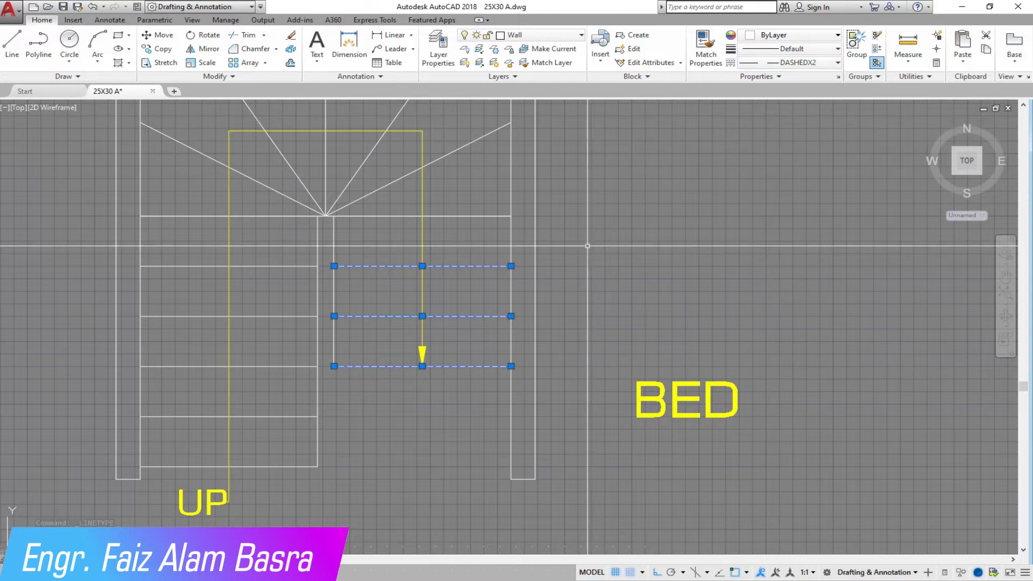
click(136, 7)
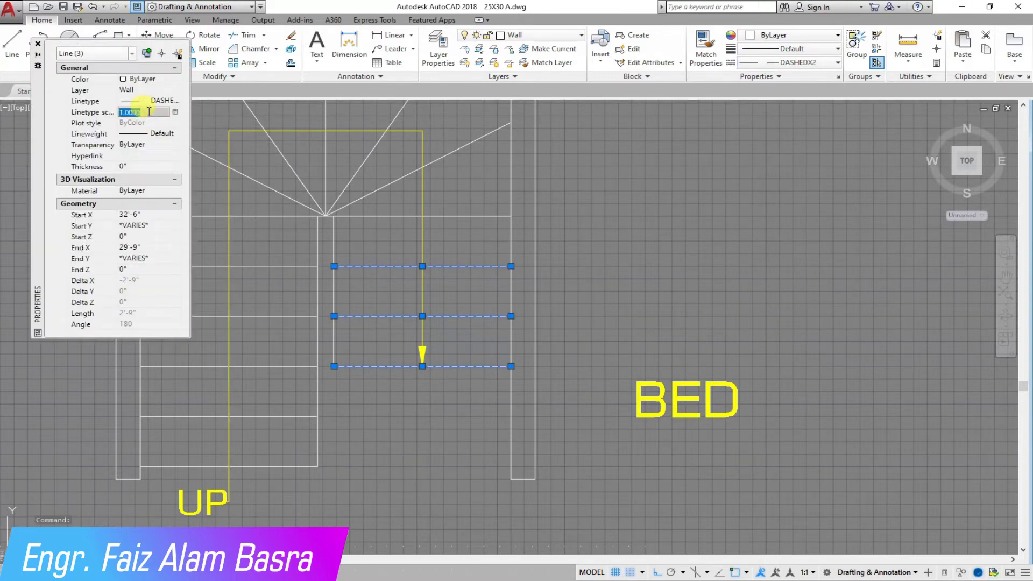
click(37, 45)
key(Escape)
Match the properties of a dashed tread onto the right stair flight's inner side line
click(386, 317)
click(363, 334)
click(326, 318)
right_click(379, 276)
click(396, 287)
scroll(427, 234, down, 2)
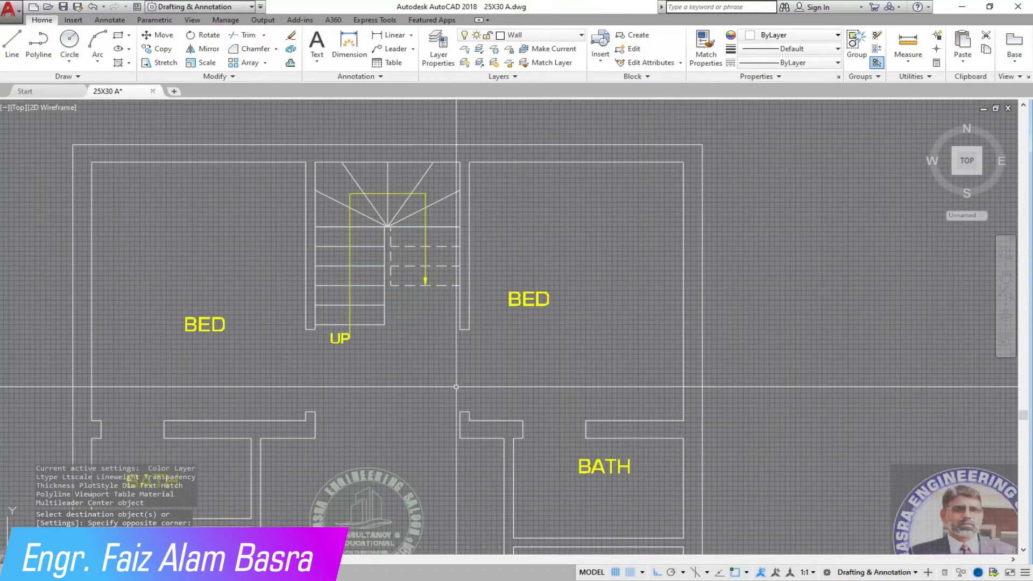
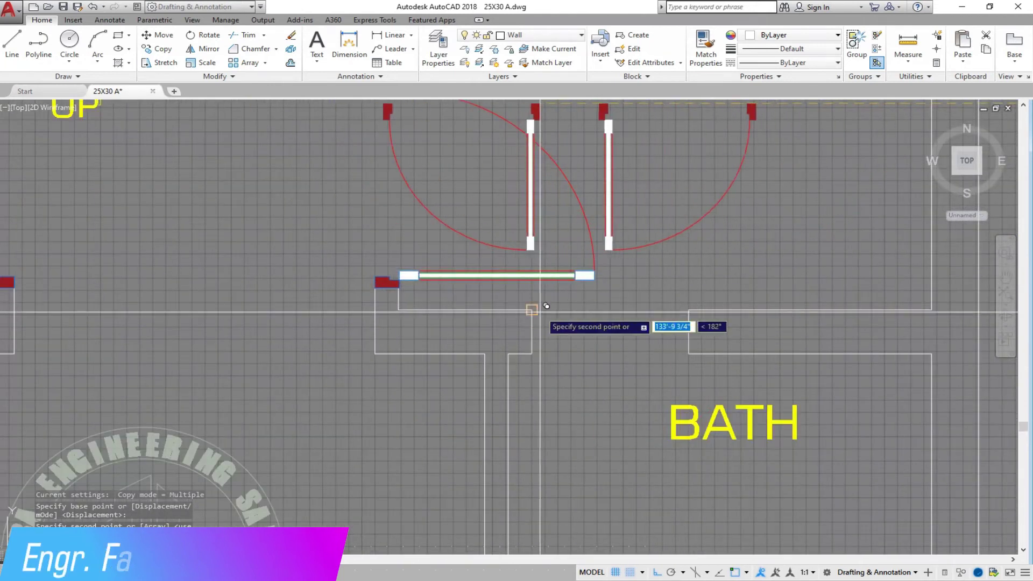
Place copies of the two facing single doors at the left bath's wall opening
scroll(379, 338, down, 6)
scroll(379, 328, up, 6)
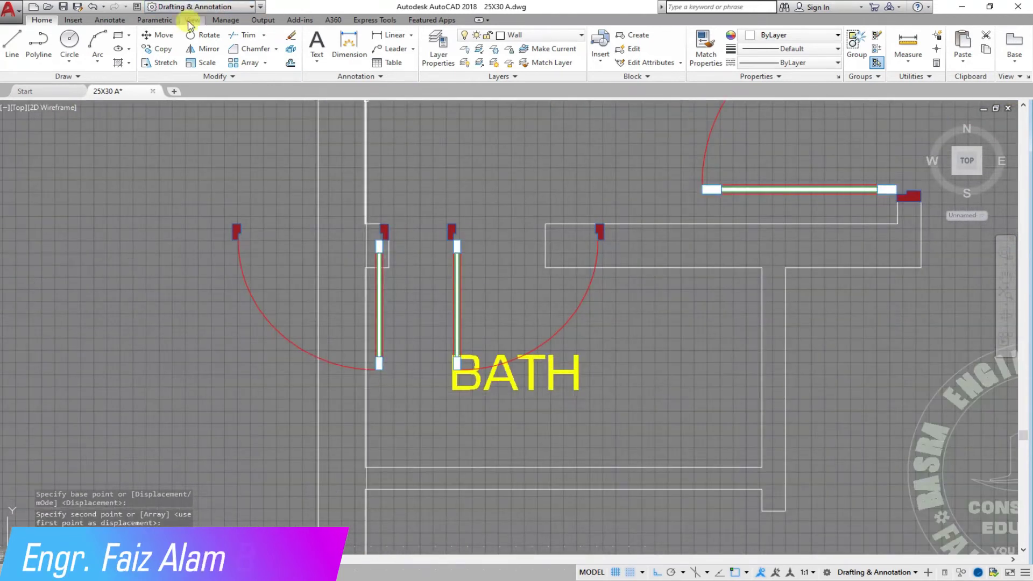
Try to move the left-hand one of the two door copies away from the left bath opening
click(161, 35)
scroll(391, 264, up, 4)
click(353, 218)
scroll(325, 187, down, 2)
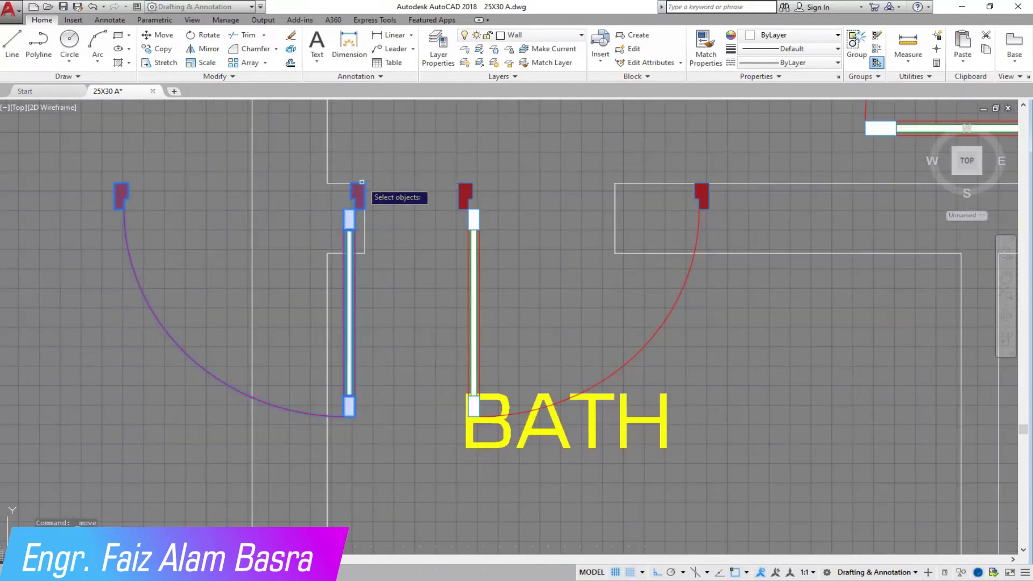
scroll(371, 182, down, 6)
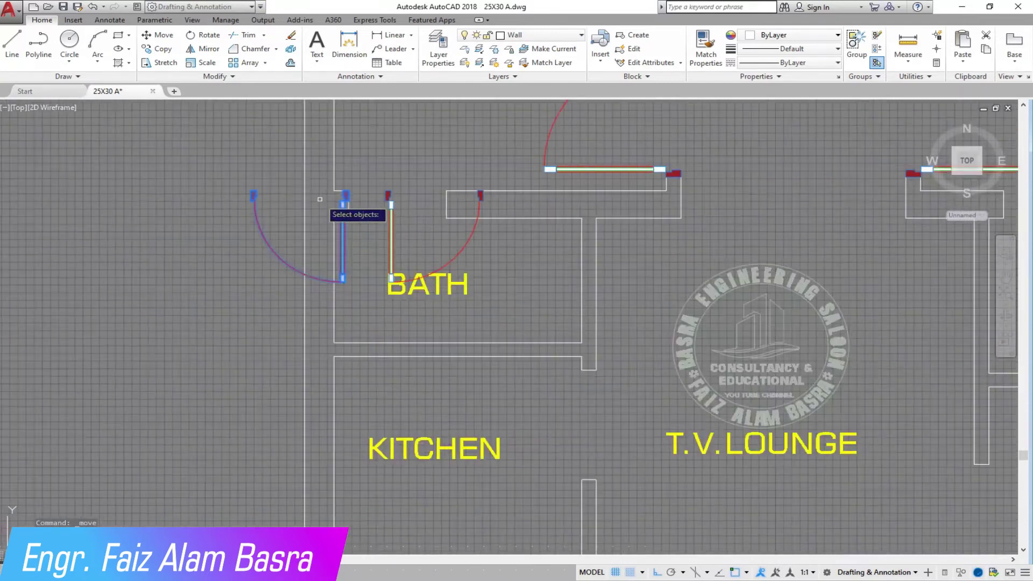
scroll(322, 202, up, 8)
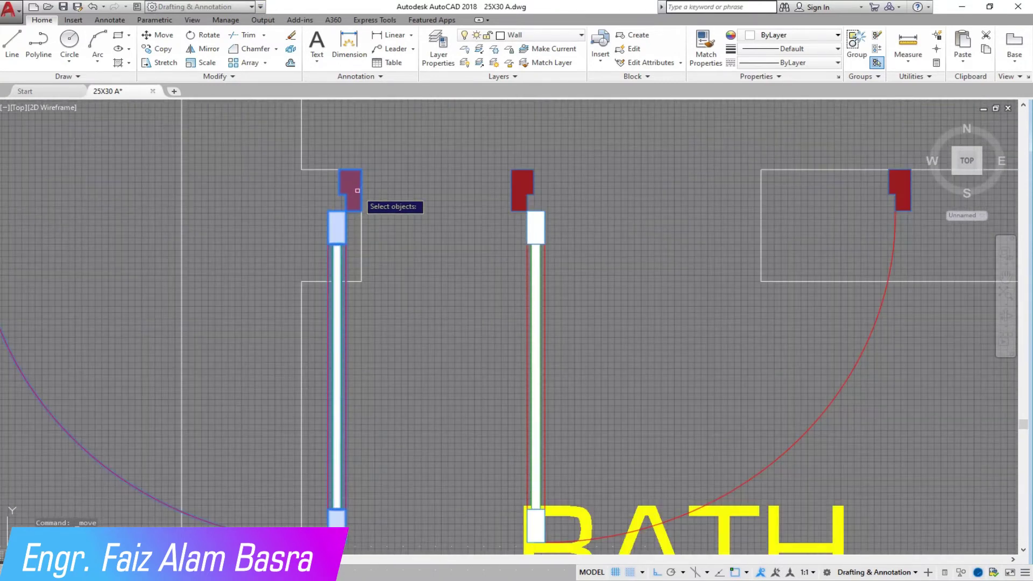
scroll(408, 190, down, 2)
click(393, 178)
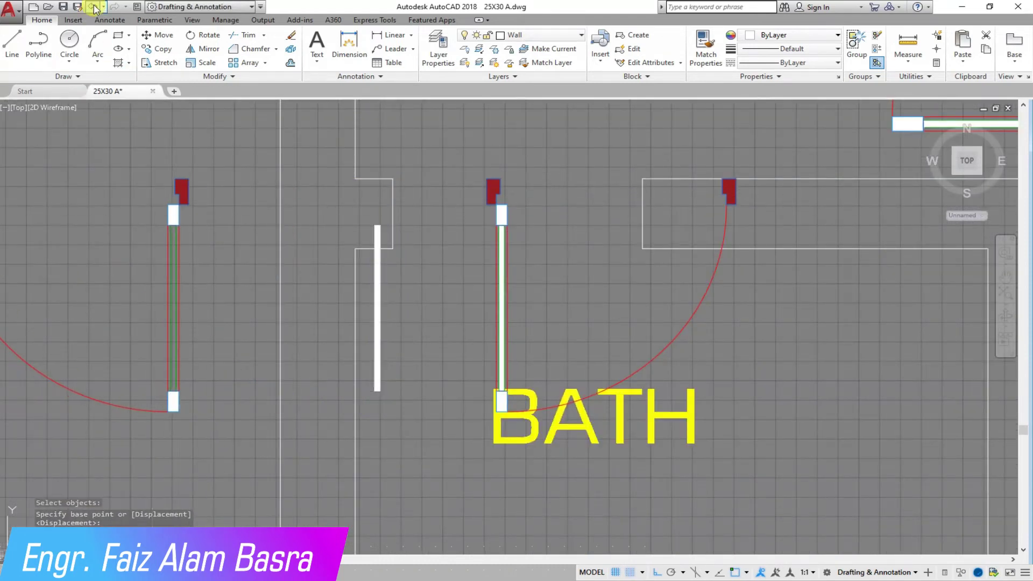
click(93, 7)
Move the complete left-hand door copy horizontally out of the plan, beyond the outer wall
click(409, 325)
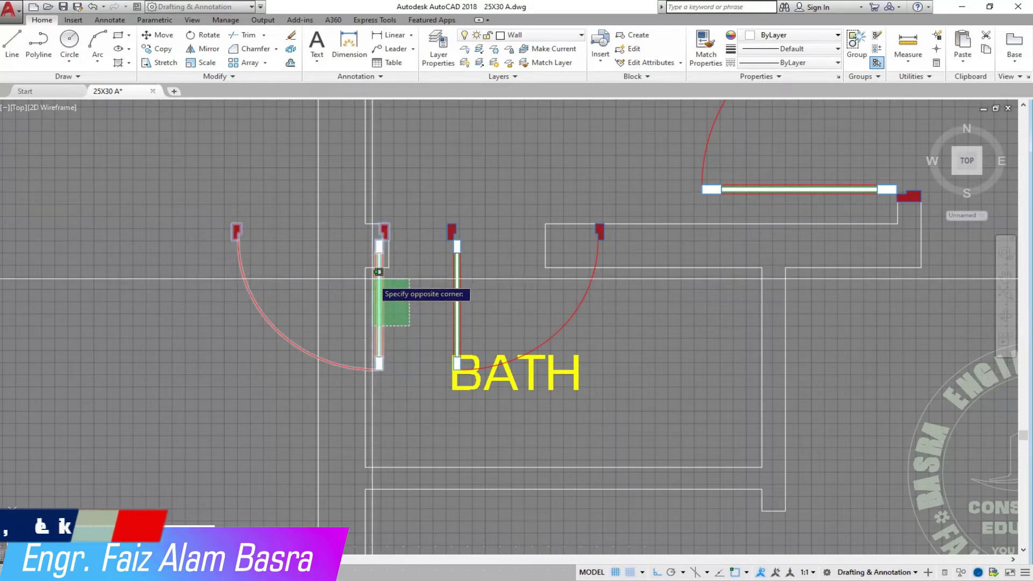
click(376, 273)
scroll(390, 234, up, 3)
click(376, 281)
click(341, 221)
scroll(535, 222, down, 3)
key(Return)
click(362, 188)
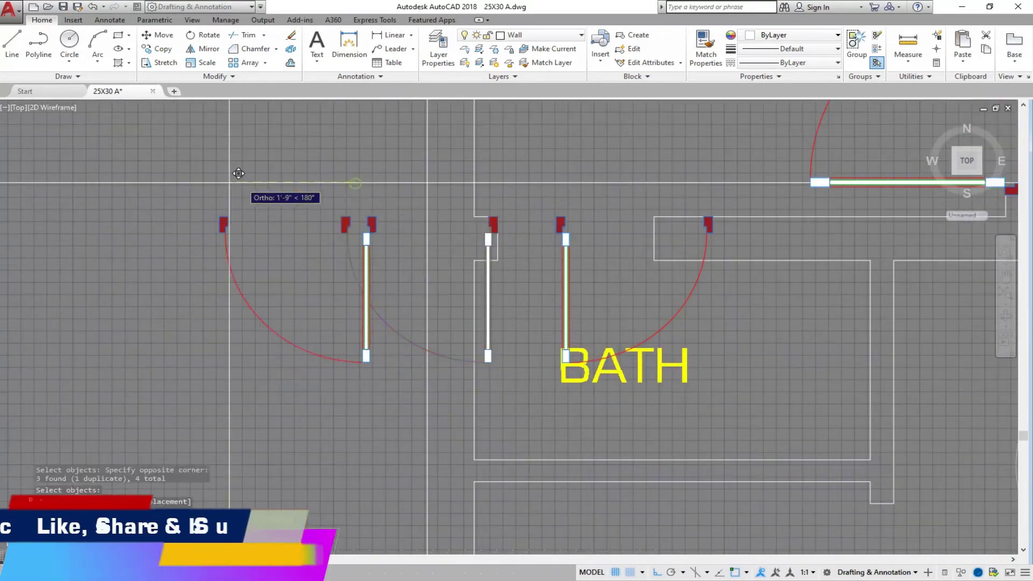
click(151, 167)
Move the remaining door copy into the left bath's opening, aligning its jamb with the wall corner
click(164, 37)
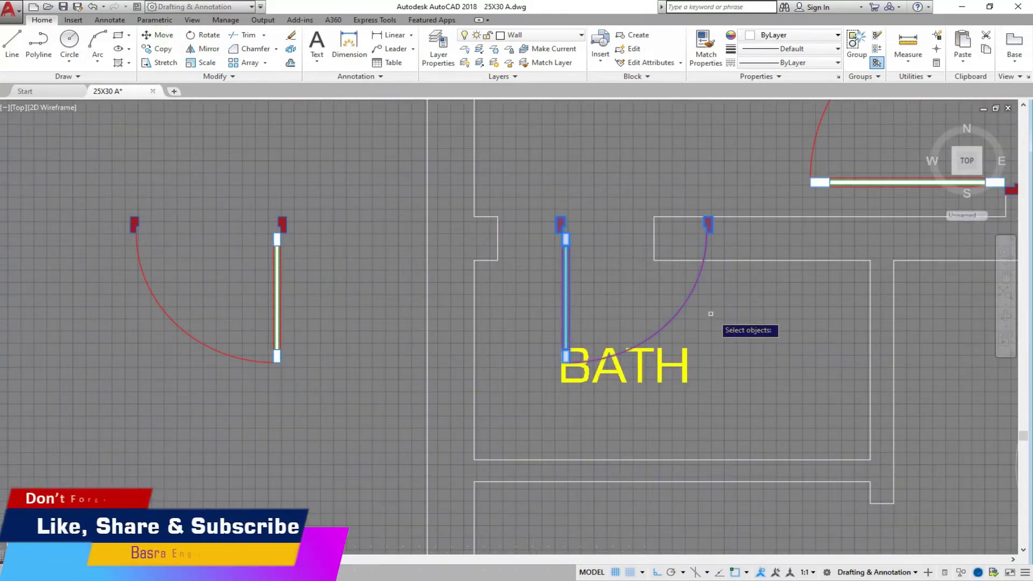
scroll(580, 224, up, 5)
scroll(458, 183, down, 6)
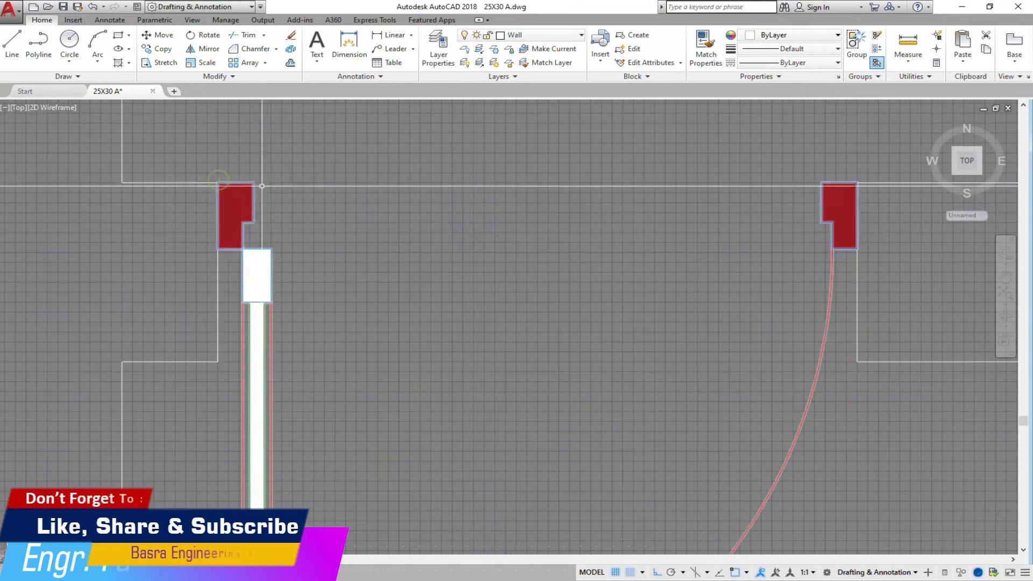
scroll(324, 221, up, 5)
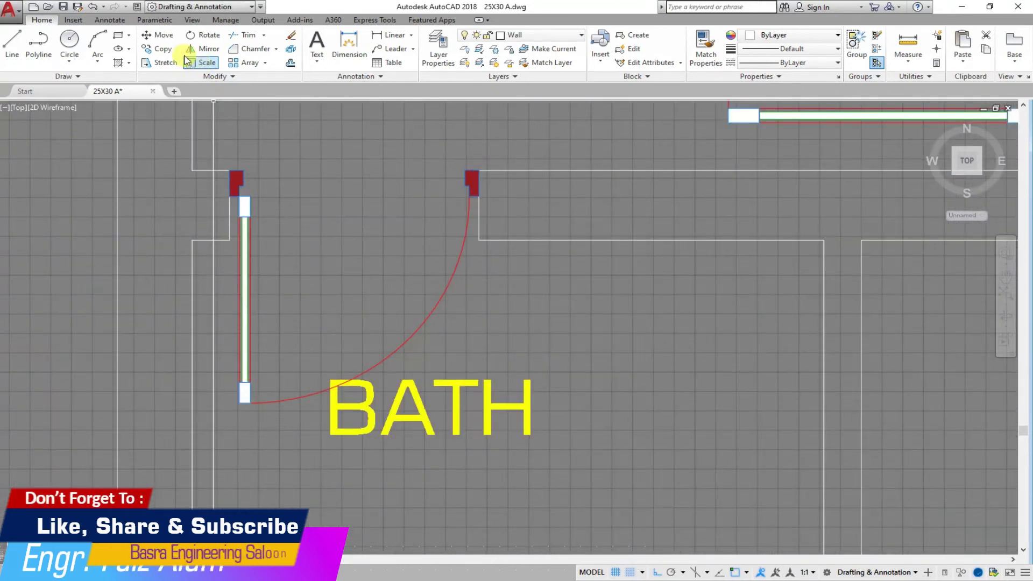
Copy the left bath door from its jamb corner into the upper-right bath's opening
click(163, 46)
click(452, 318)
click(279, 233)
key(Return)
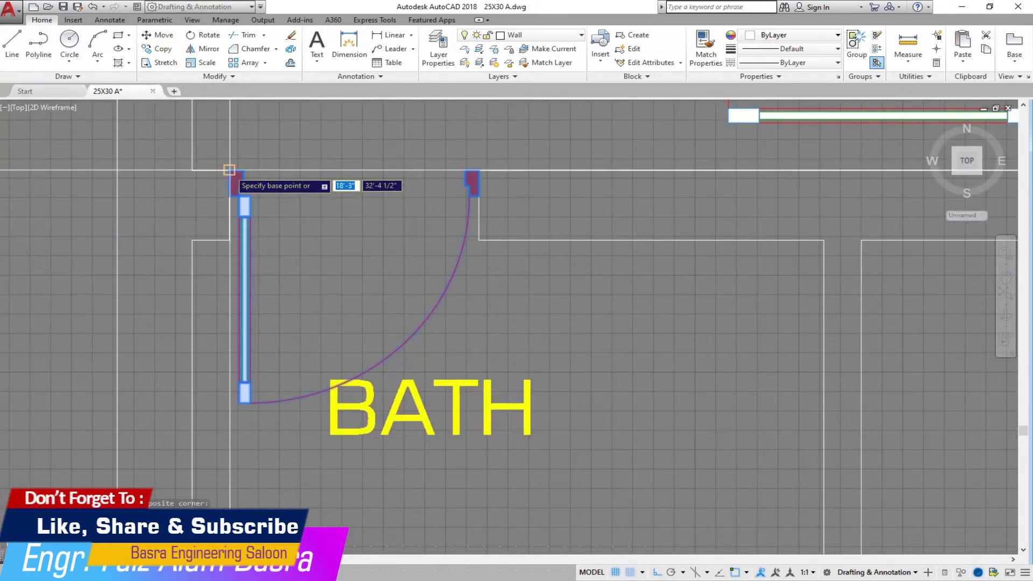
click(230, 171)
scroll(219, 214, down, 6)
scroll(481, 214, up, 4)
click(469, 201)
key(Escape)
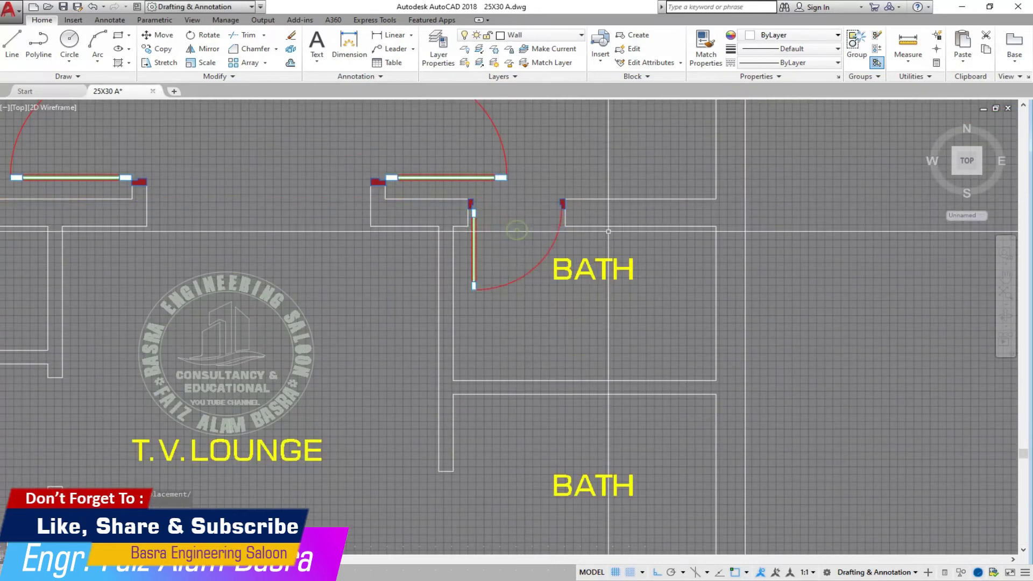
Delete the spare door lying outside the plan's left wall
scroll(613, 234, down, 4)
click(256, 266)
click(207, 220)
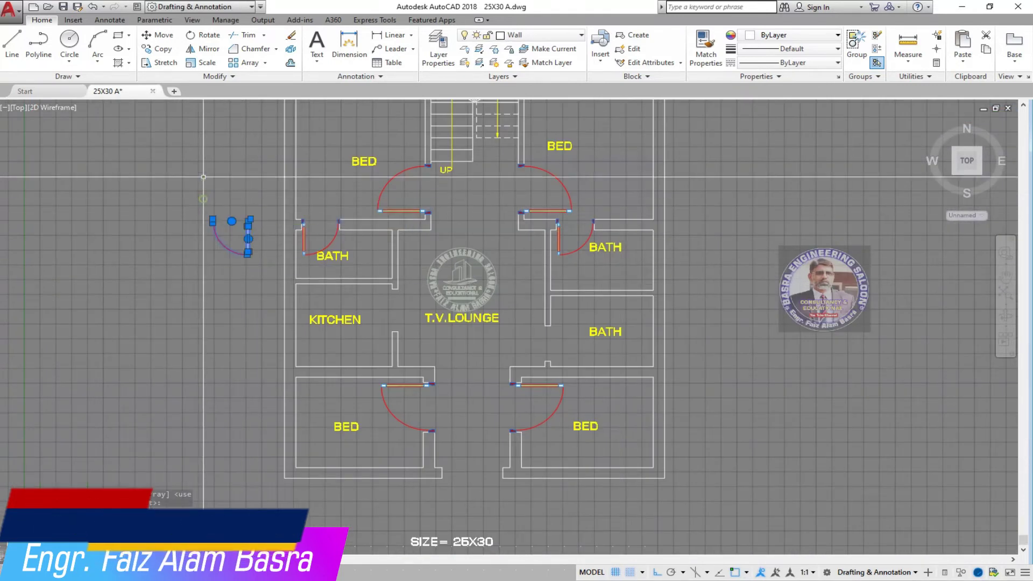
Copy an upward-swinging single door from the block library into the lower-right bath's opening beside the T.V. lounge
scroll(205, 172, down, 4)
scroll(245, 344, down, 4)
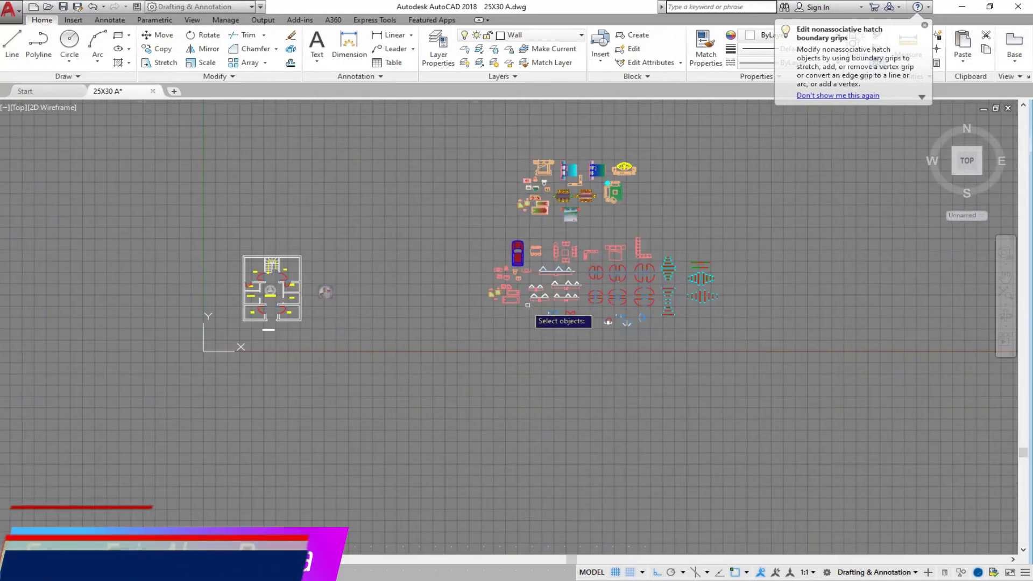
scroll(636, 290, up, 5)
scroll(636, 290, up, 5)
drag(584, 300, 412, 120)
key(Return)
scroll(408, 261, up, 4)
click(429, 295)
scroll(692, 311, down, 12)
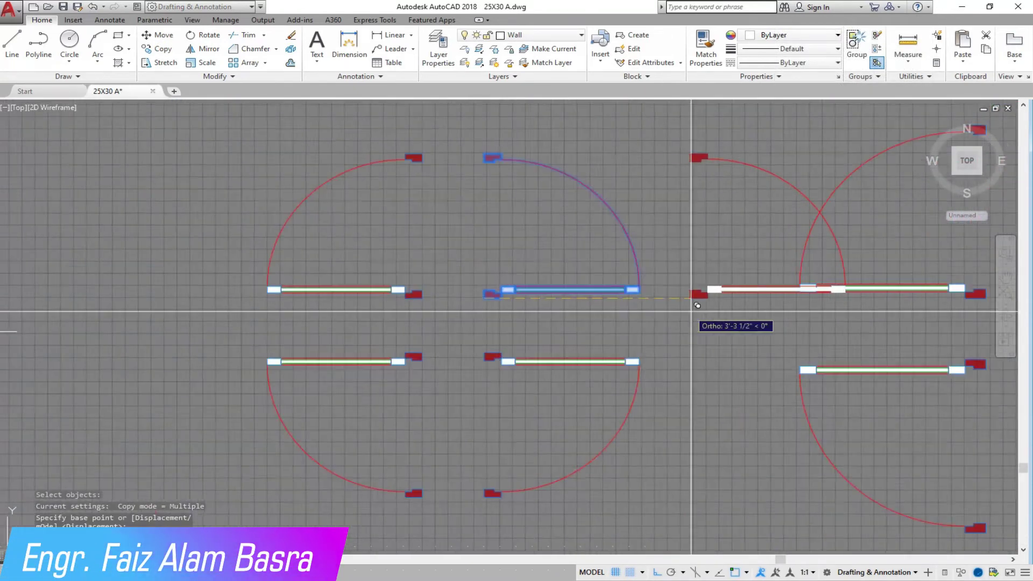
scroll(192, 326, up, 7)
scroll(154, 330, up, 6)
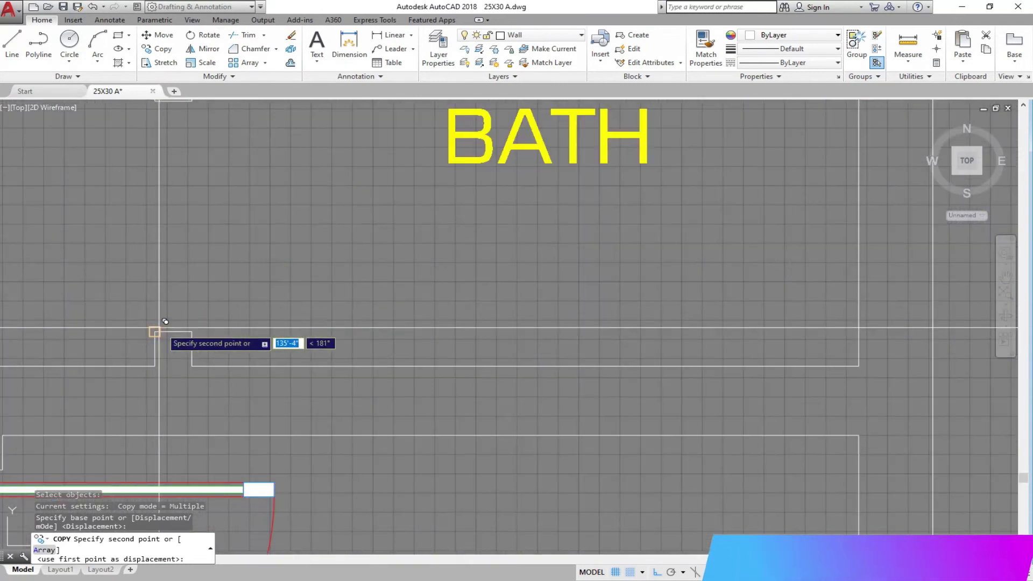
scroll(300, 321, down, 6)
click(301, 320)
key(Escape)
Copy a downward-swinging single door from the library's middle door group into the kitchen opening
scroll(340, 305, down, 2)
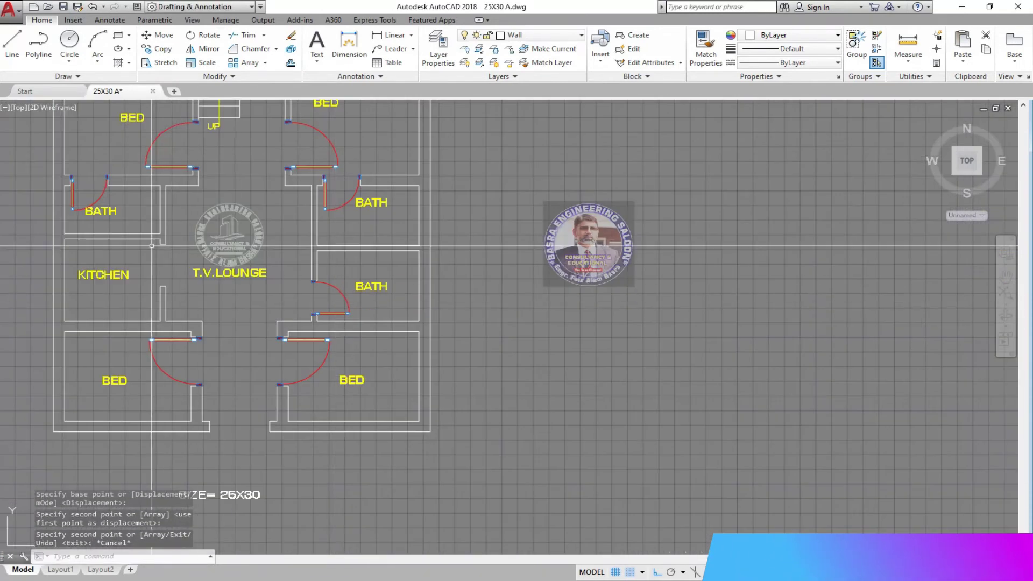
click(168, 52)
scroll(254, 277, down, 5)
scroll(845, 272, up, 10)
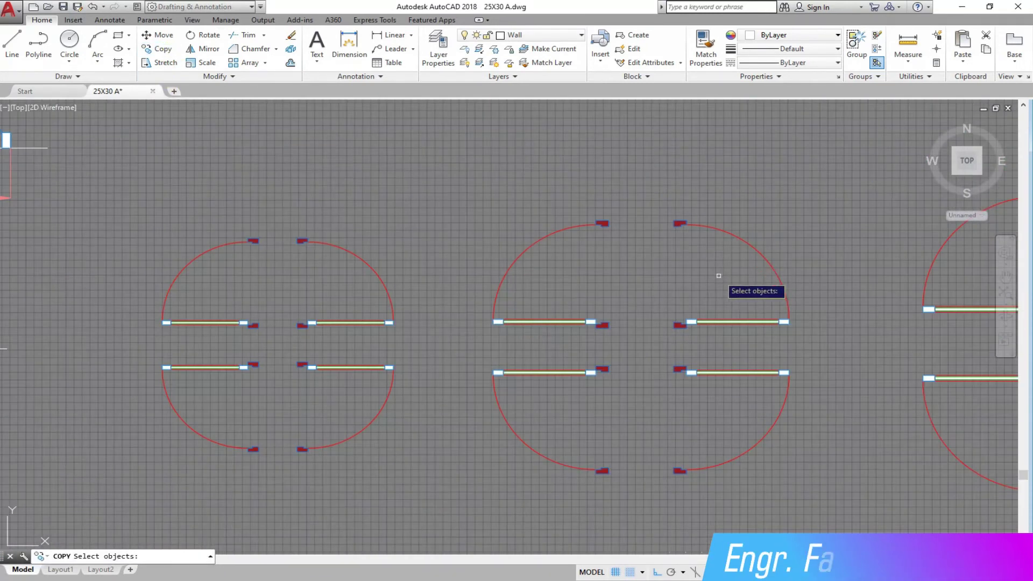
click(628, 407)
click(564, 351)
key(Return)
scroll(627, 377, up, 4)
click(582, 353)
scroll(757, 346, down, 13)
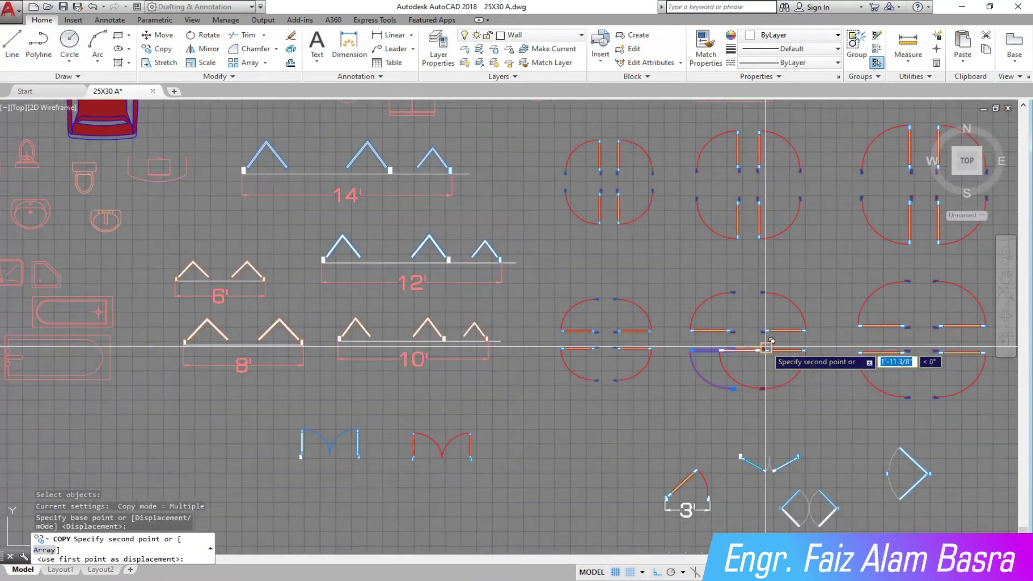
scroll(156, 343, up, 10)
click(236, 266)
right_click(246, 281)
click(264, 290)
scroll(265, 289, down, 4)
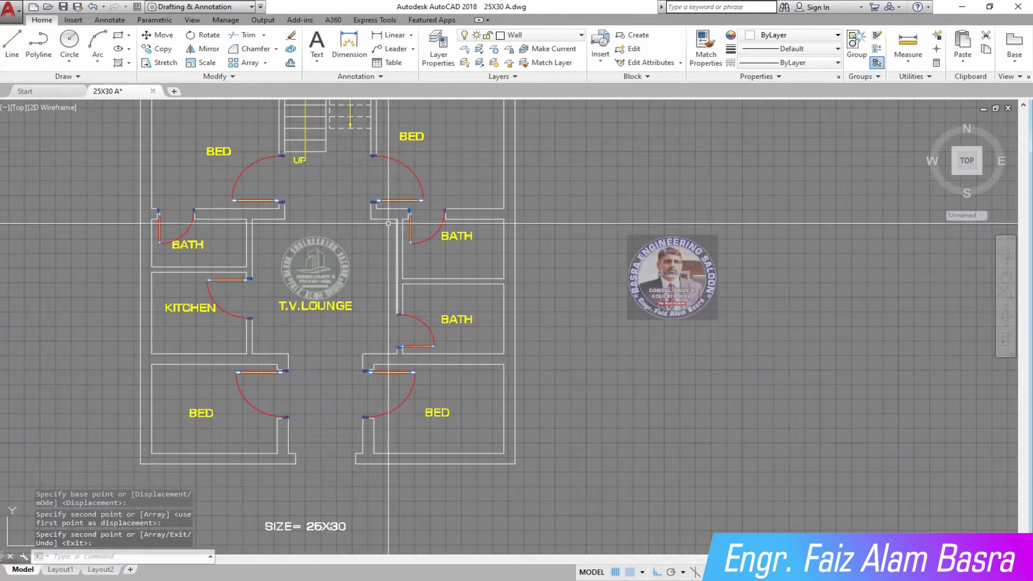
Copy the red double door from the block library into the main entrance between the two lower bedrooms
scroll(376, 323, down, 2)
scroll(362, 204, up, 2)
scroll(289, 226, down, 4)
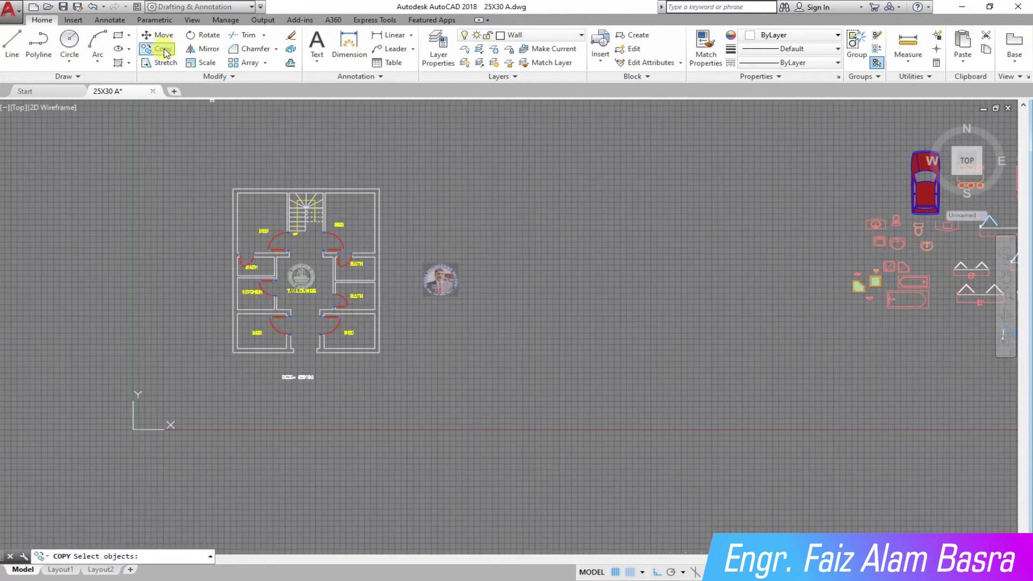
scroll(308, 294, down, 4)
scroll(631, 309, up, 5)
click(561, 367)
click(500, 337)
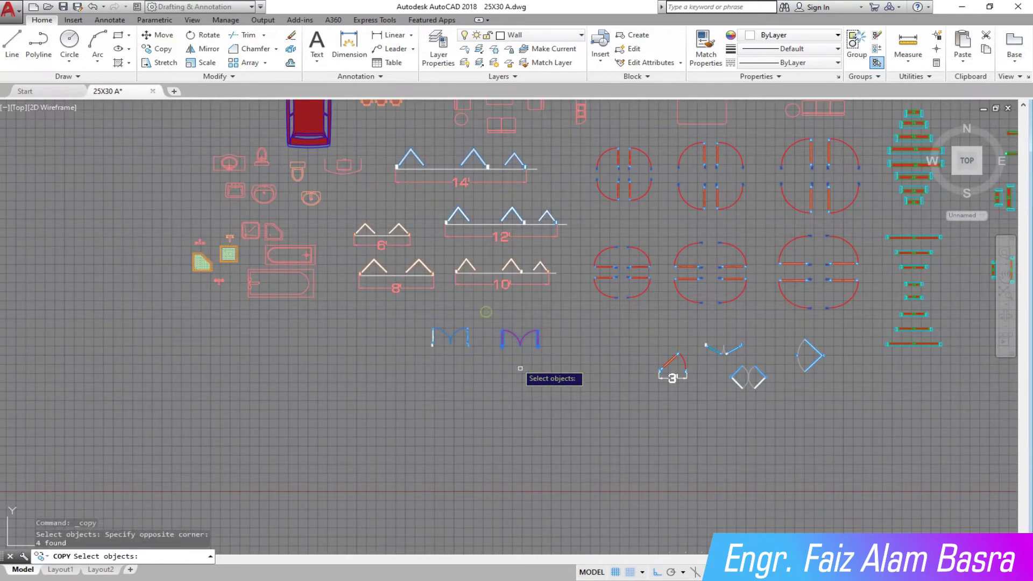
right_click(506, 341)
scroll(542, 354, up, 8)
click(532, 302)
scroll(678, 341, down, 10)
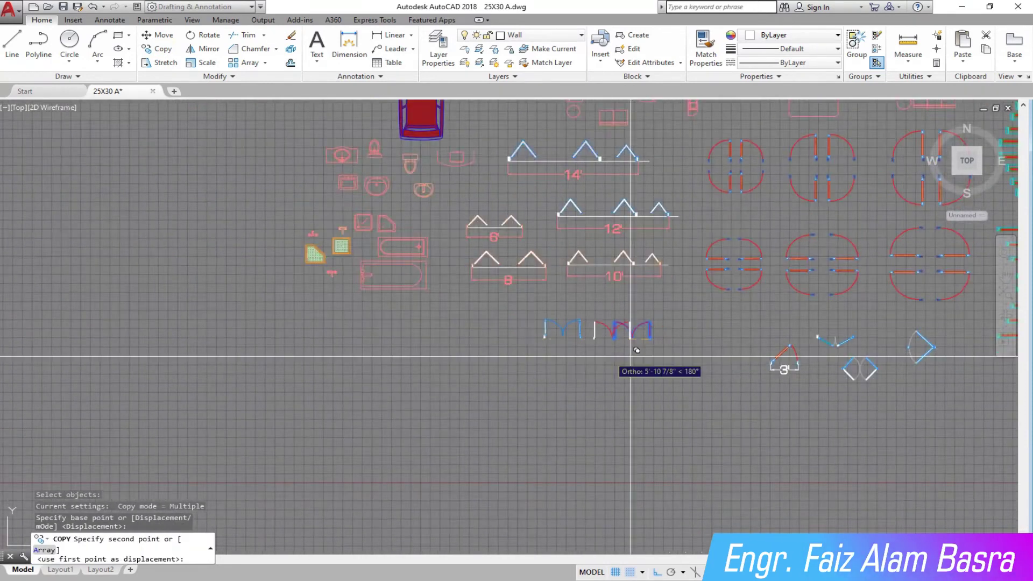
scroll(212, 376, up, 10)
click(169, 287)
right_click(252, 324)
Match the red bedroom door jamb's properties onto the white jambs of the entrance double door
scroll(639, 396, down, 5)
scroll(457, 345, up, 8)
click(698, 50)
scroll(546, 293, up, 5)
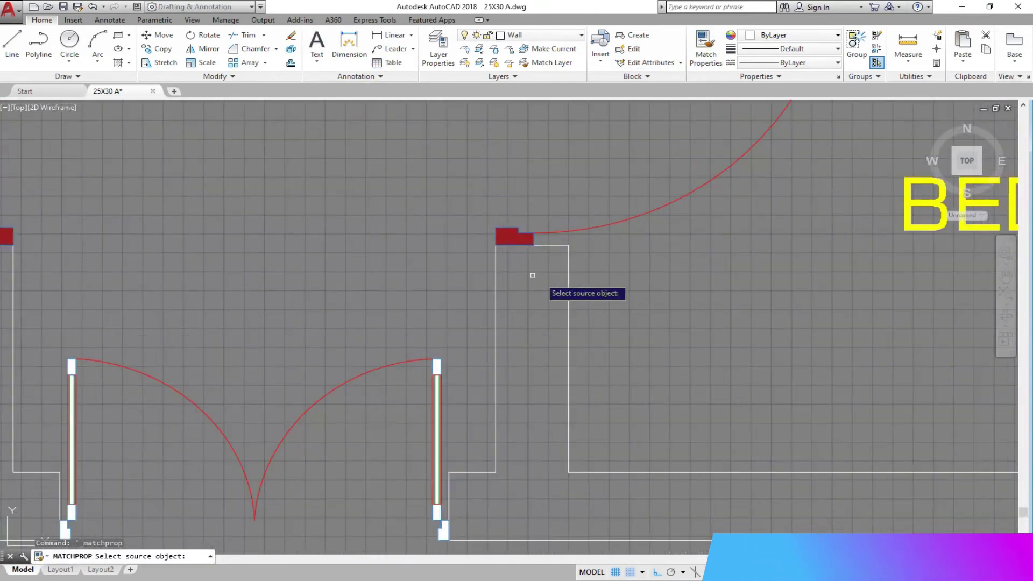
click(510, 239)
click(441, 534)
right_click(364, 500)
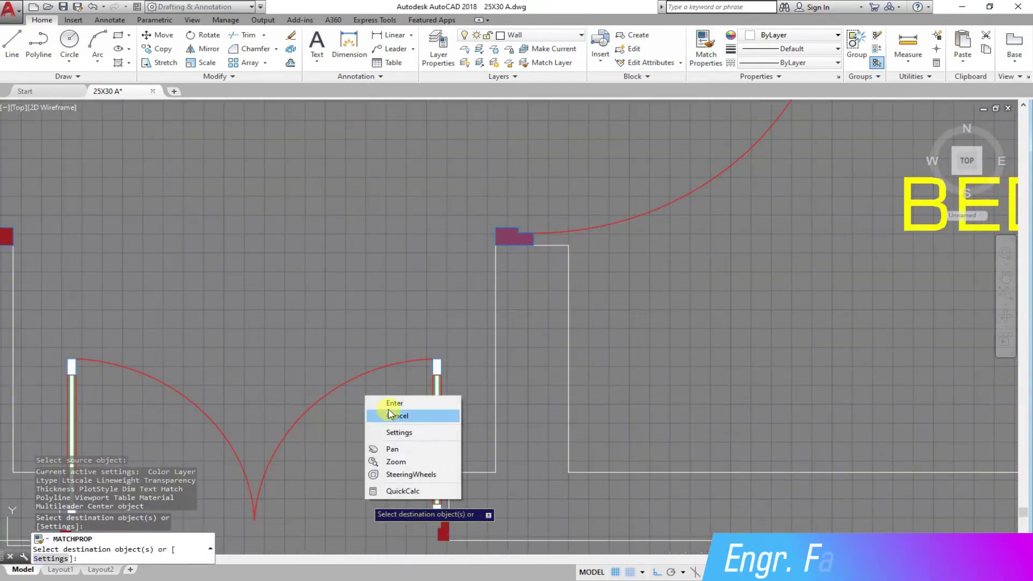
click(389, 405)
scroll(429, 338, down, 10)
scroll(425, 226, up, 4)
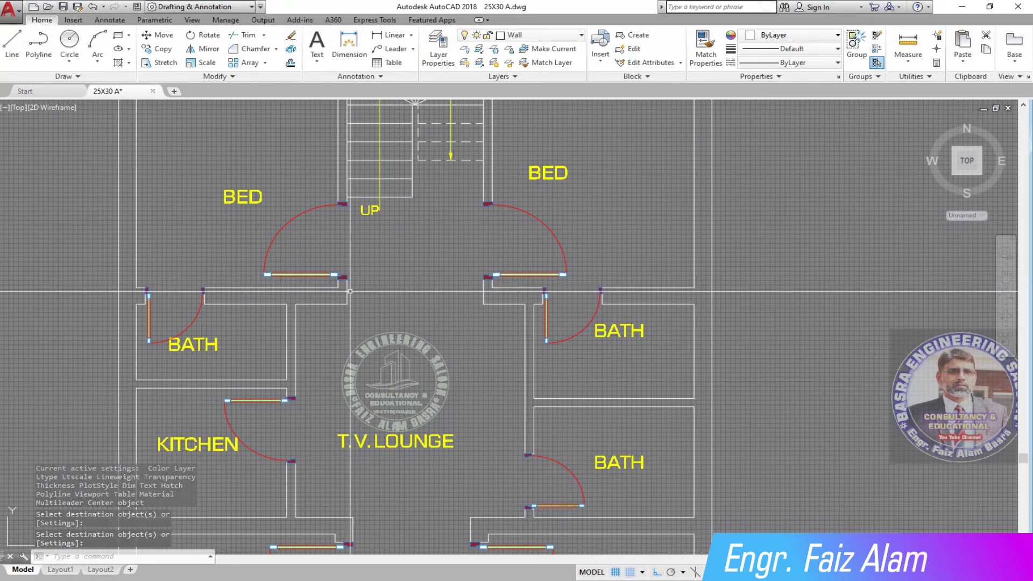
Save the floor plan drawing
scroll(350, 292, down, 2)
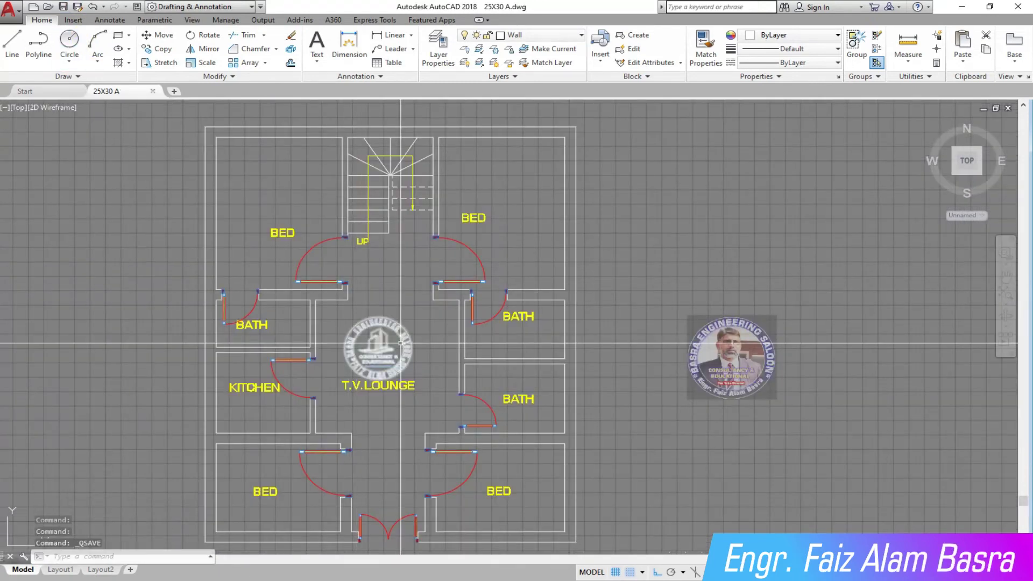
scroll(301, 278, down, 4)
scroll(306, 306, up, 4)
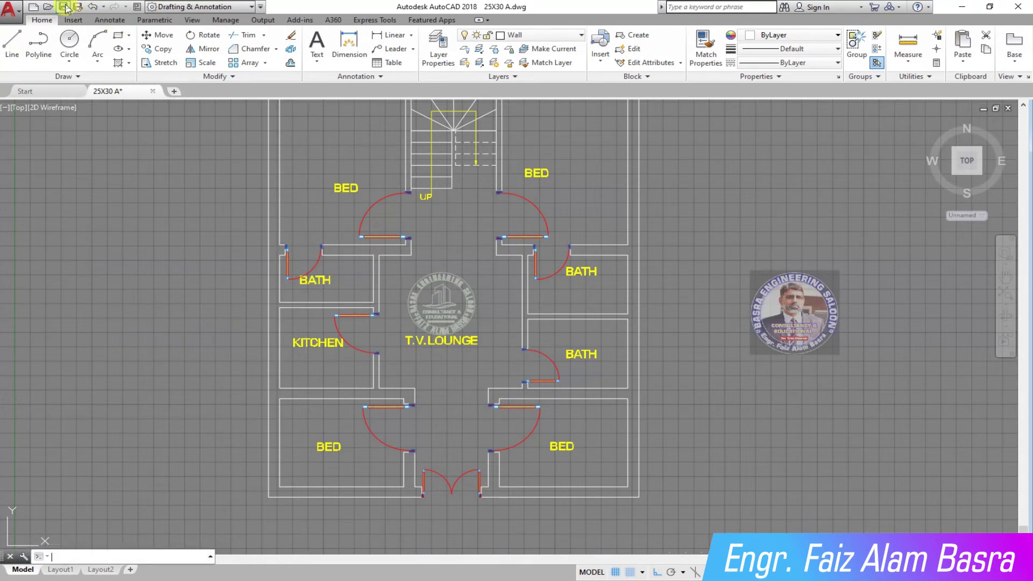
scroll(152, 316, down, 4)
scroll(214, 321, up, 4)
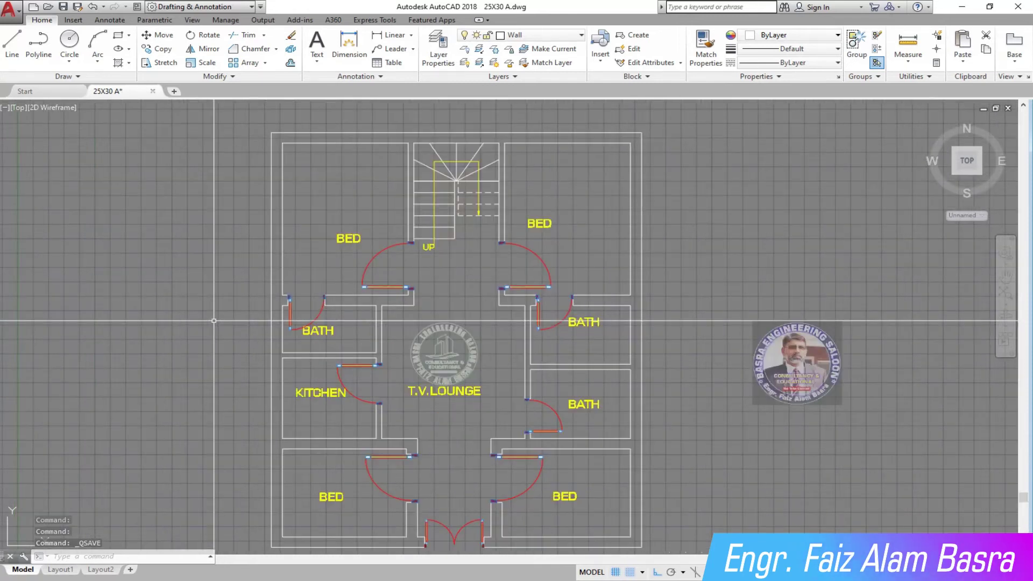
scroll(214, 320, down, 2)
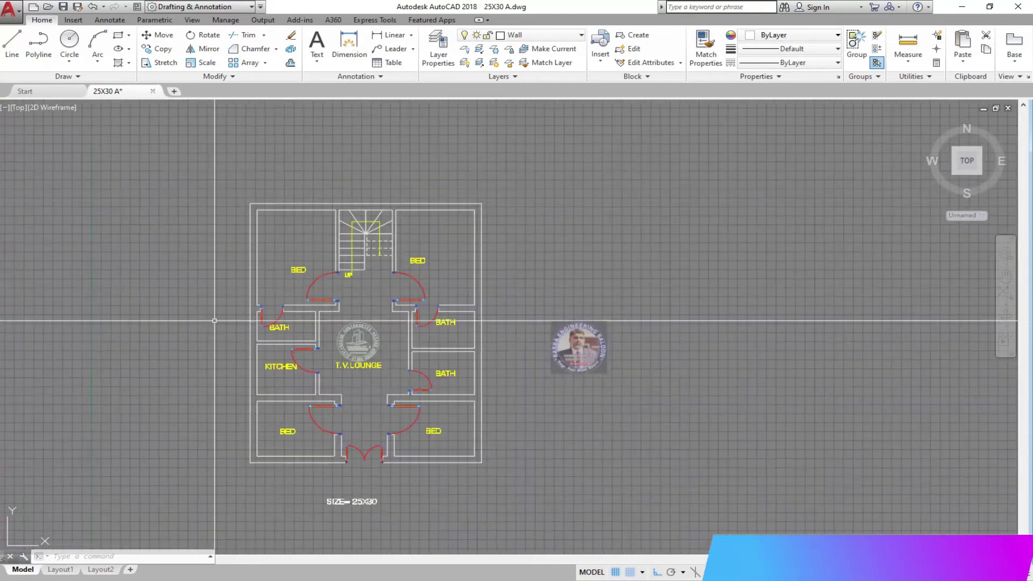
scroll(290, 443, up, 4)
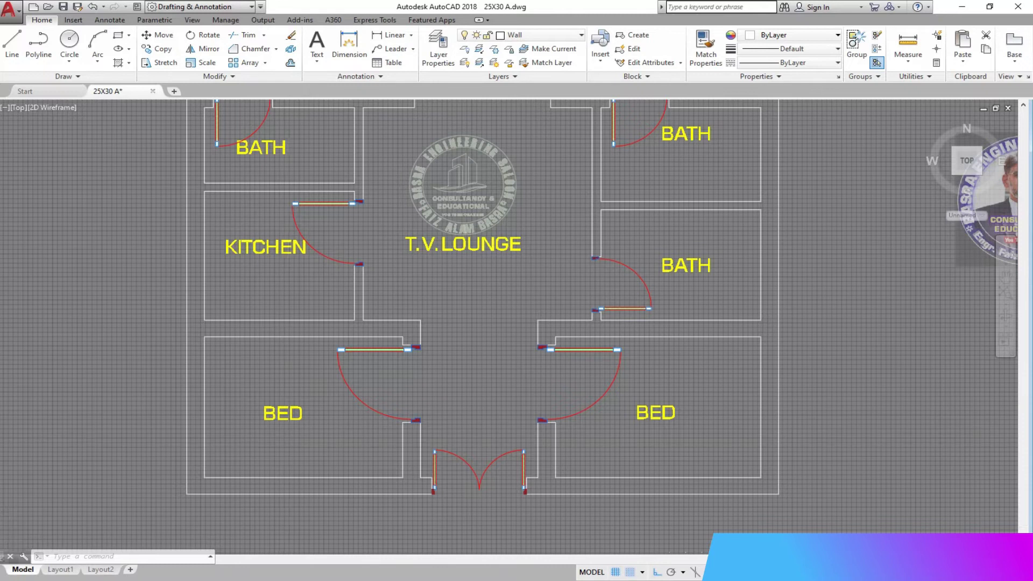
scroll(281, 434, down, 2)
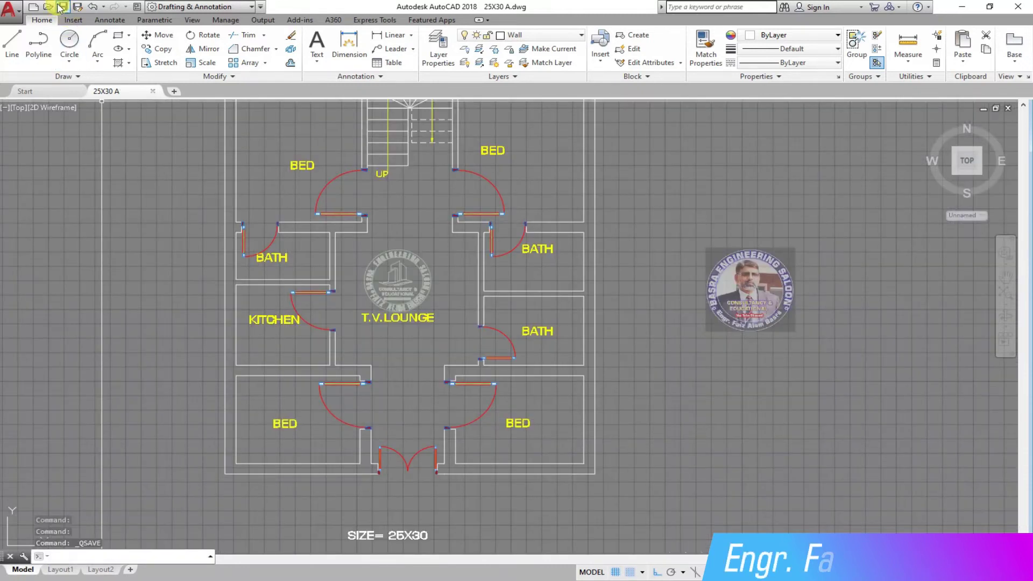
scroll(356, 371, down, 4)
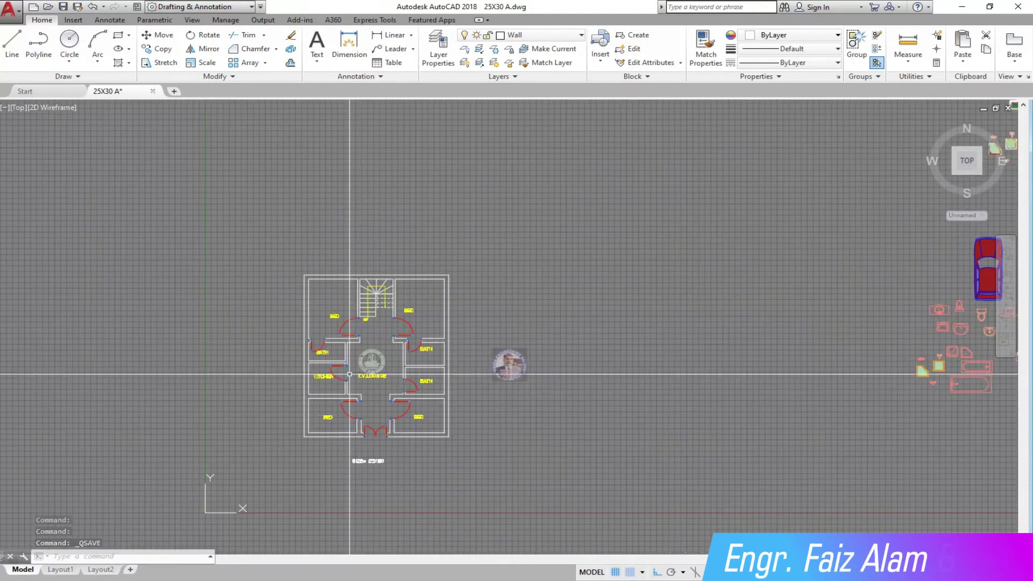
scroll(349, 373, up, 4)
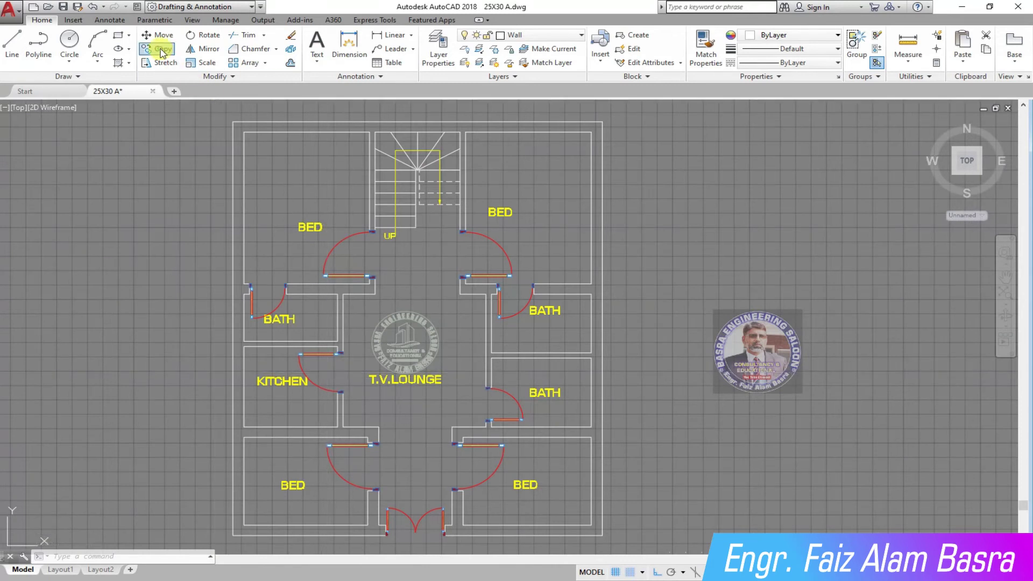
scroll(323, 318, down, 2)
scroll(360, 362, up, 2)
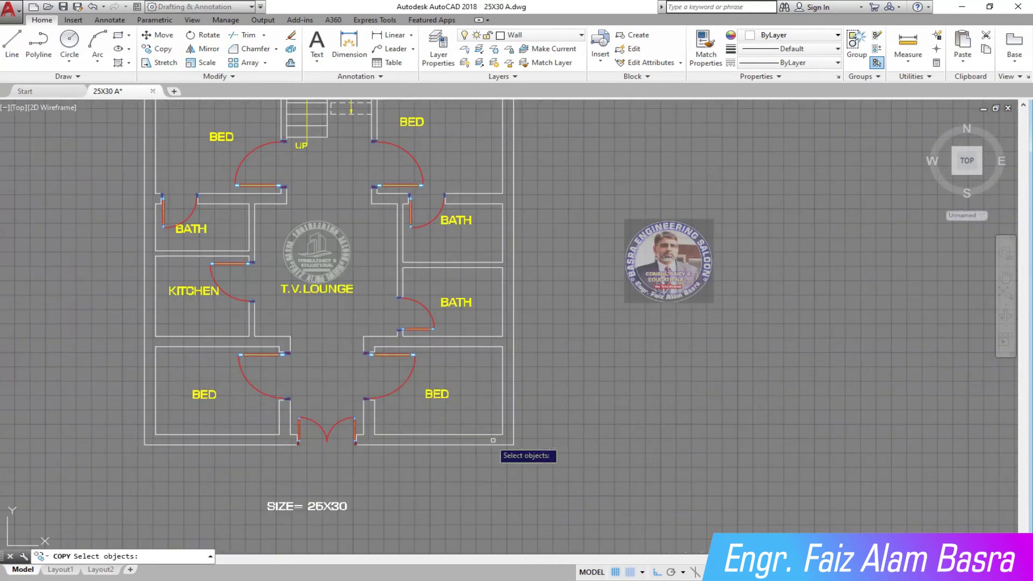
scroll(468, 409, up, 4)
scroll(357, 374, up, 2)
scroll(359, 377, down, 2)
scroll(446, 404, down, 2)
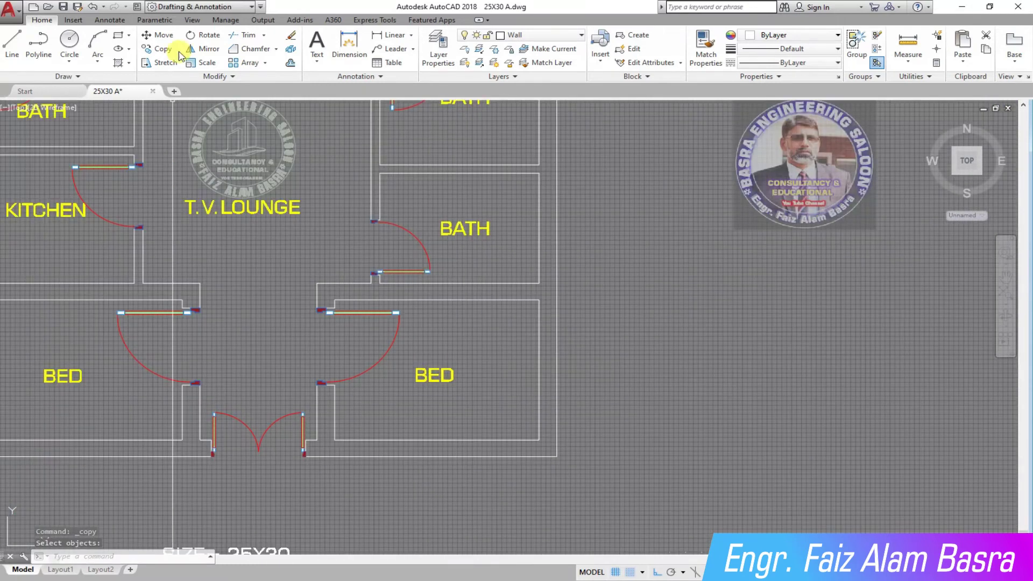
Copy one horizontal and three vertical windows of different sizes from the block library to the empty area left of the floor plan
scroll(308, 249, down, 8)
scroll(685, 314, up, 8)
scroll(550, 318, up, 4)
click(519, 311)
click(383, 286)
click(774, 466)
click(754, 342)
scroll(699, 377, up, 5)
click(688, 450)
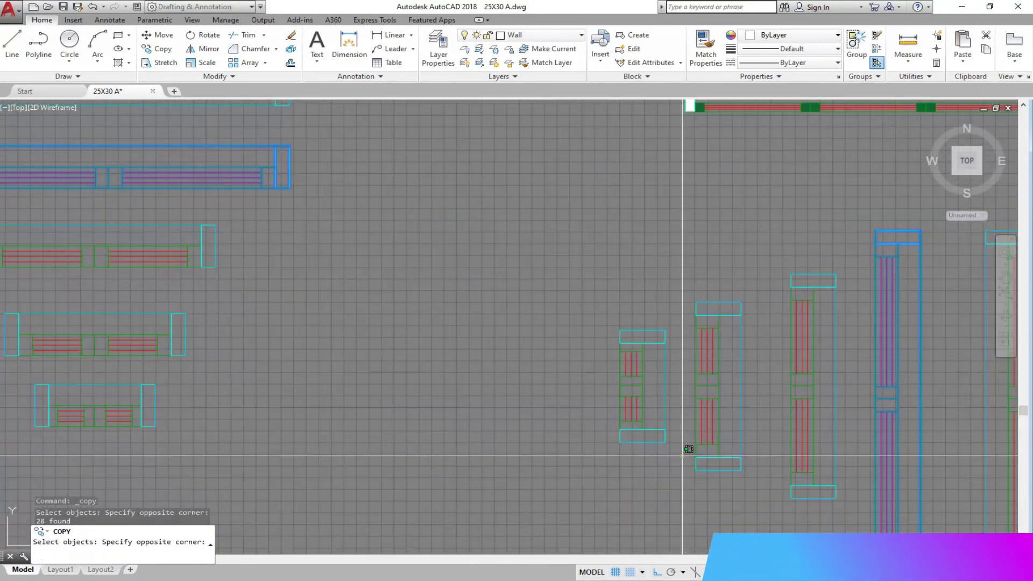
click(586, 304)
scroll(725, 405, down, 3)
click(777, 442)
click(761, 371)
key(Return)
click(784, 415)
scroll(703, 381, down, 5)
scroll(702, 381, down, 5)
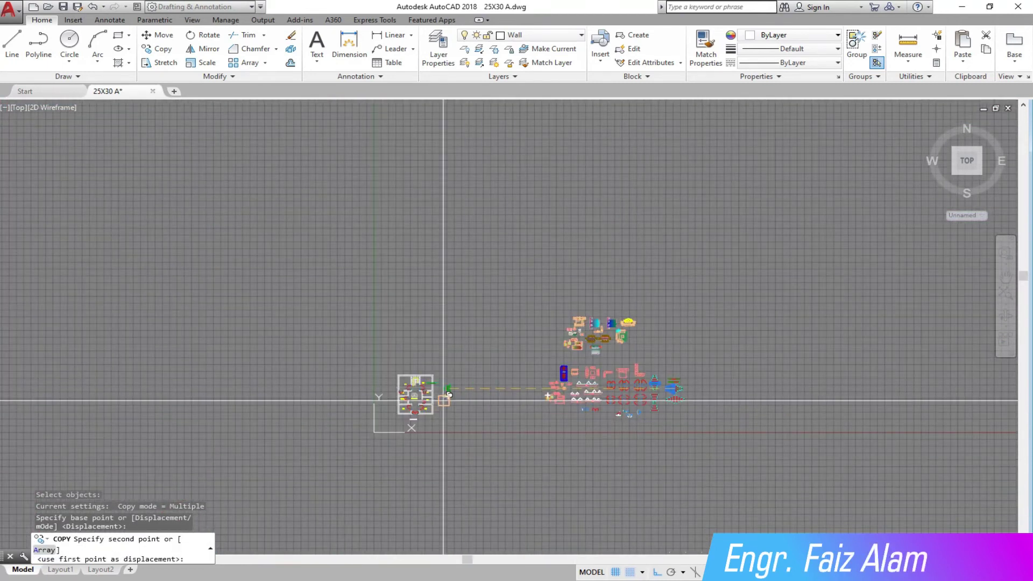
scroll(445, 396, up, 6)
scroll(439, 345, down, 2)
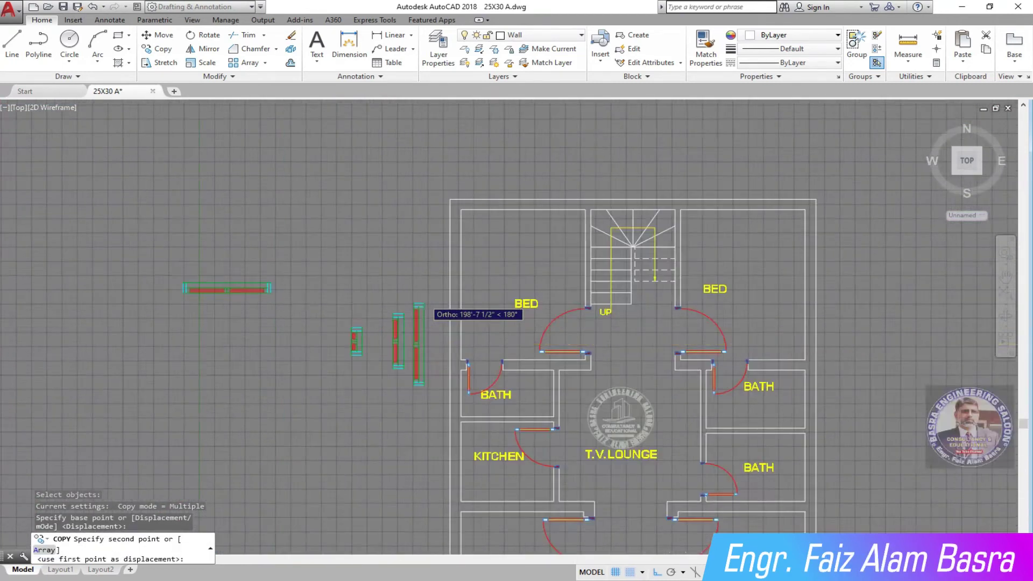
scroll(422, 305, up, 3)
click(422, 305)
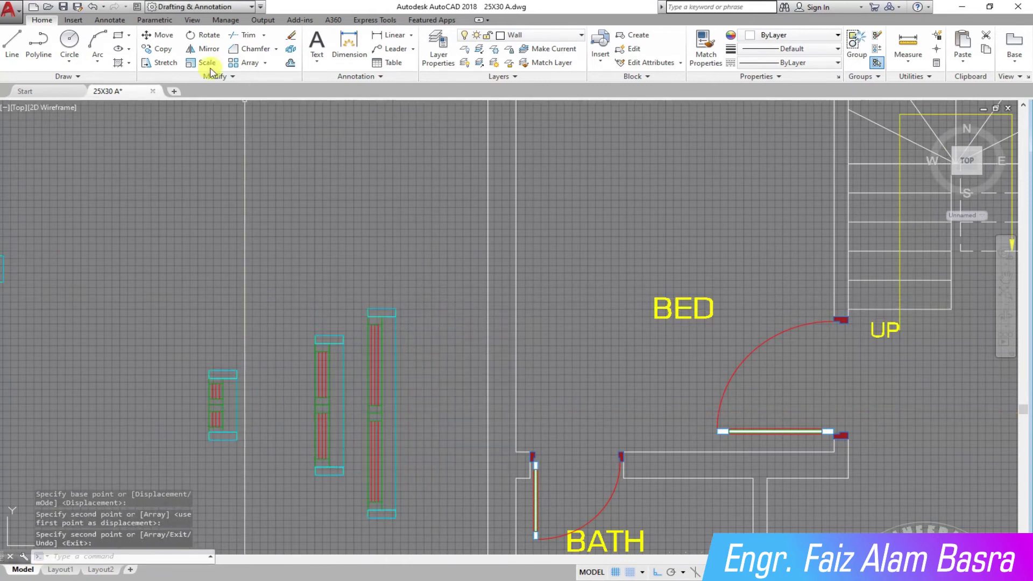
Move the tallest vertical window into the outer side wall of the upper-left bedroom
click(157, 34)
click(410, 487)
click(347, 296)
key(Return)
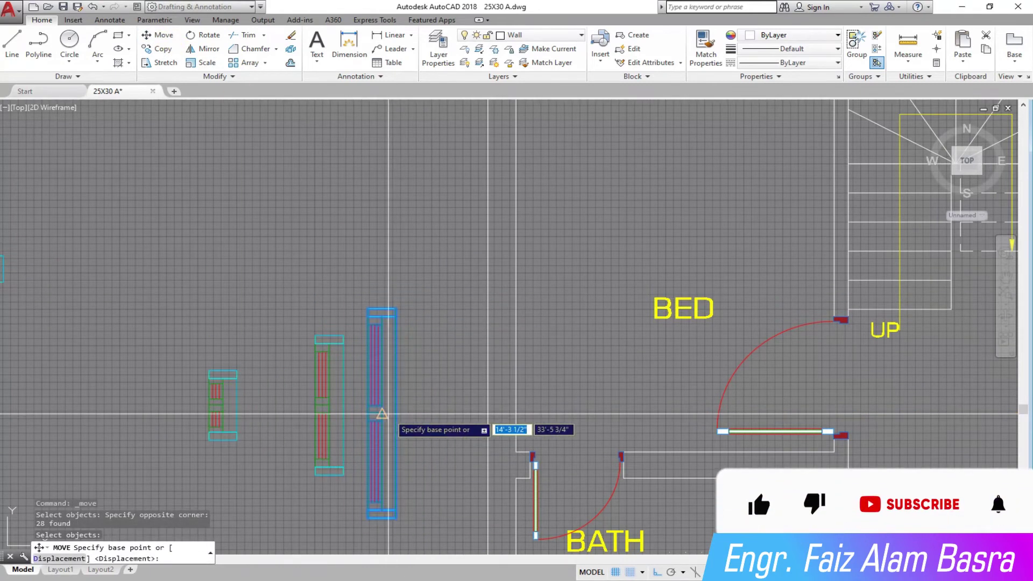
click(382, 413)
scroll(409, 414, down, 3)
scroll(445, 293, down, 2)
click(454, 305)
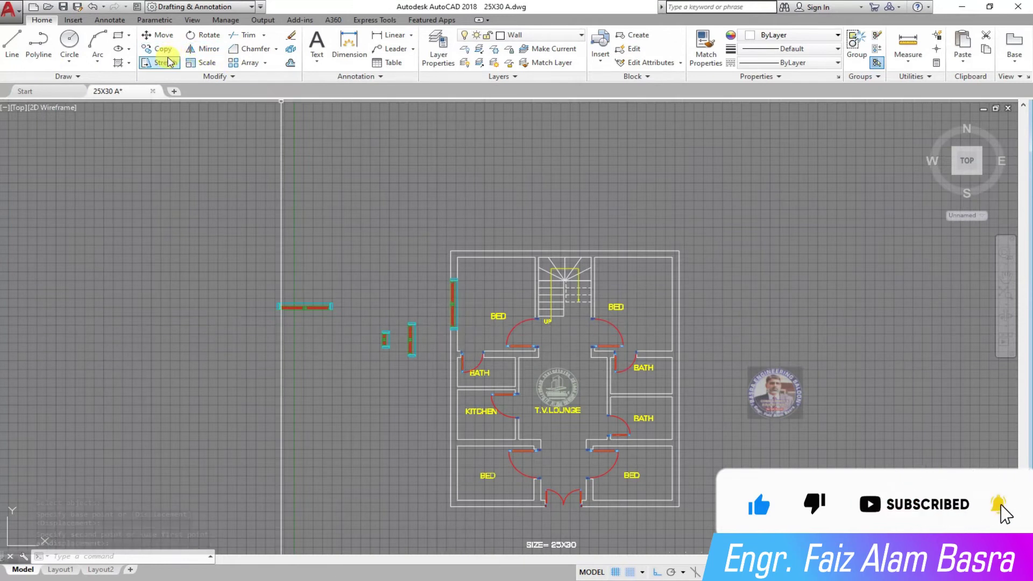
Copy the horizontal window into the front walls of both lower bedrooms
click(243, 188)
click(345, 323)
key(Return)
scroll(345, 313, up, 3)
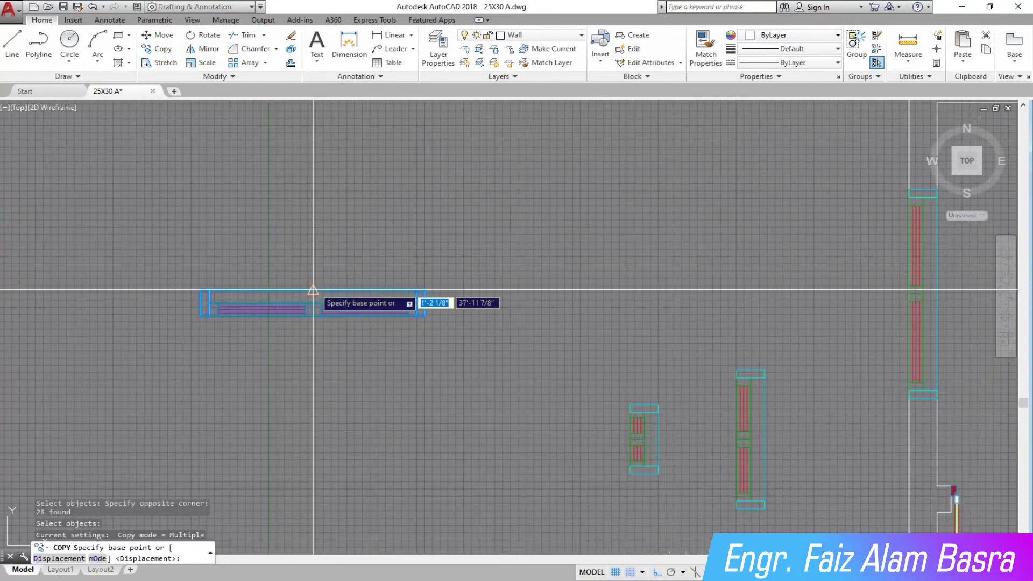
click(320, 304)
scroll(377, 205, down, 3)
scroll(559, 474, up, 5)
scroll(274, 379, down, 2)
click(396, 371)
key(Return)
scroll(700, 388, down, 4)
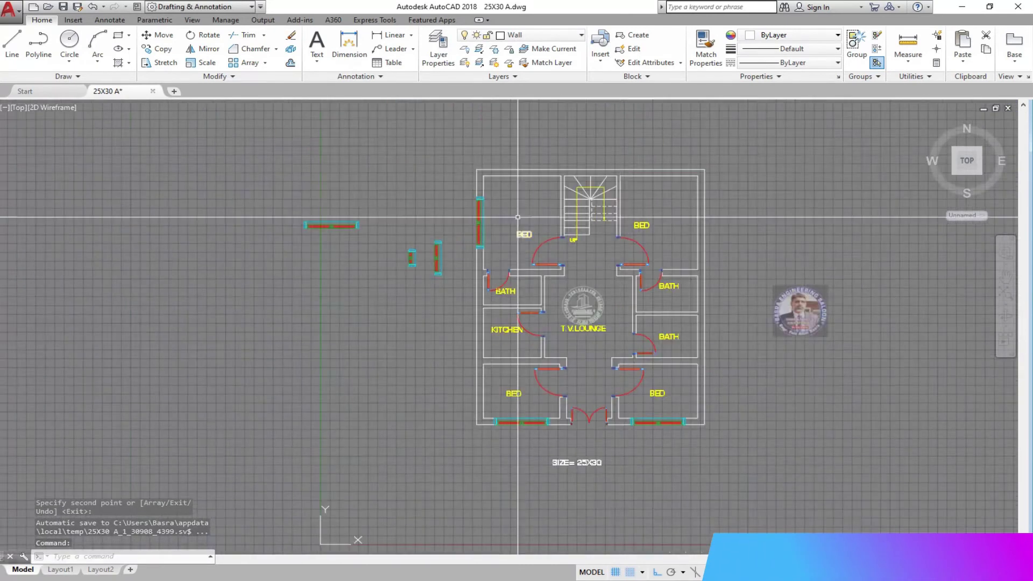
Mirror the upper-left bedroom's window about the plan's vertical centreline into the upper-right bedroom's outer wall, keeping the original
scroll(533, 231, up, 3)
click(204, 48)
click(408, 185)
click(480, 349)
key(Return)
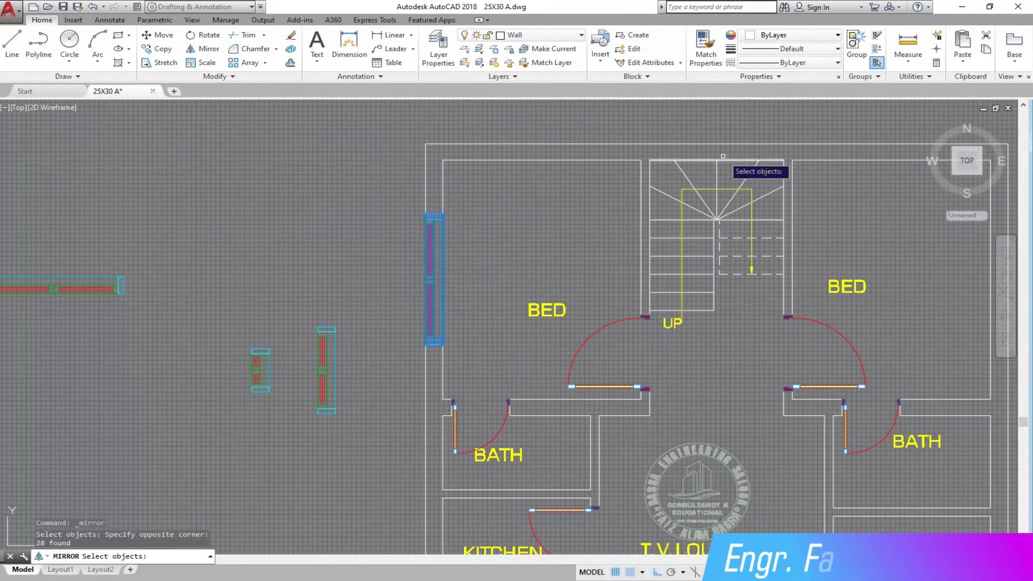
click(717, 144)
click(744, 160)
scroll(533, 162, down, 3)
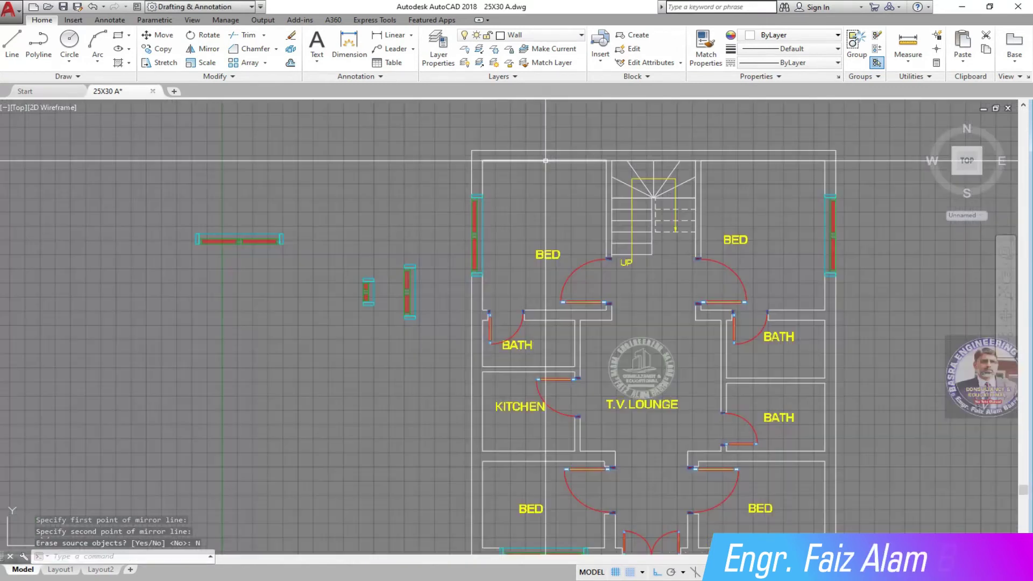
Copy the smallest vertical window into the outer wall of the left bath
scroll(753, 188, up, 4)
scroll(753, 215, down, 5)
scroll(428, 179, up, 2)
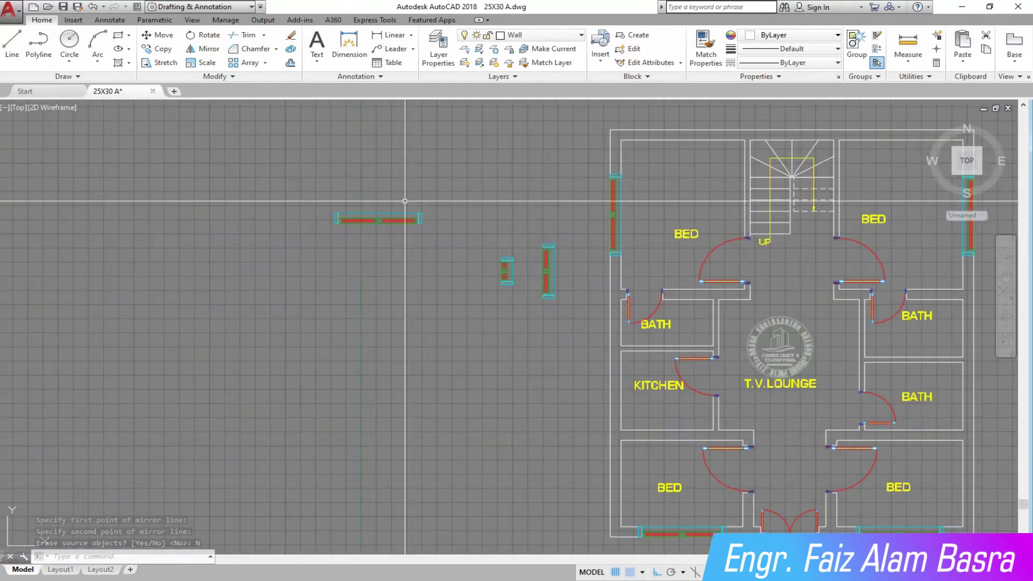
click(506, 272)
key(Return)
scroll(525, 289, up, 5)
click(526, 288)
scroll(620, 346, up, 5)
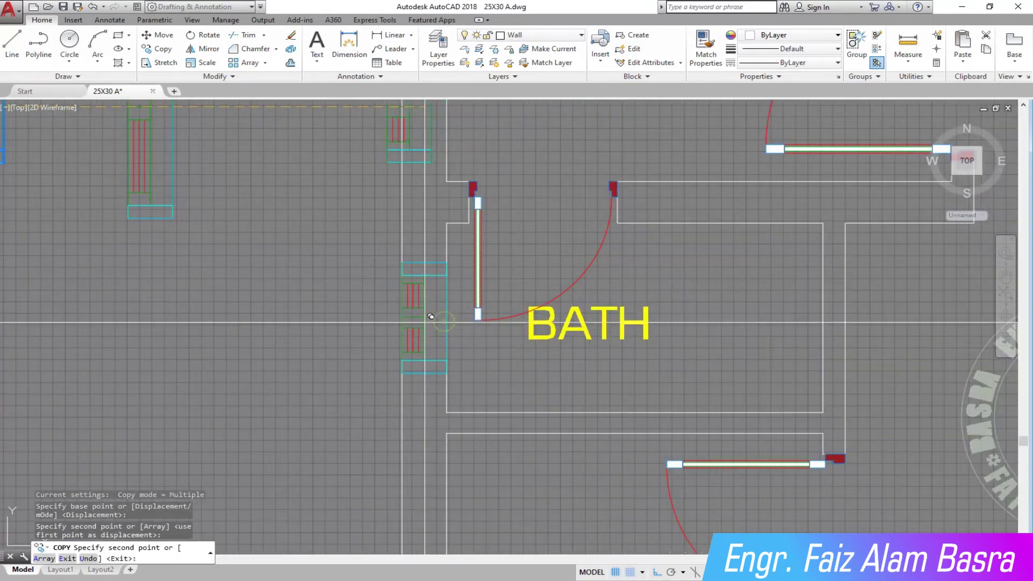
click(403, 317)
key(Return)
Move the left bath's window slightly downward along the outer wall
click(156, 35)
click(346, 250)
click(458, 383)
key(Return)
click(340, 267)
click(339, 278)
Copy the medium vertical window into the outer wall of the kitchen
scroll(330, 256, down, 4)
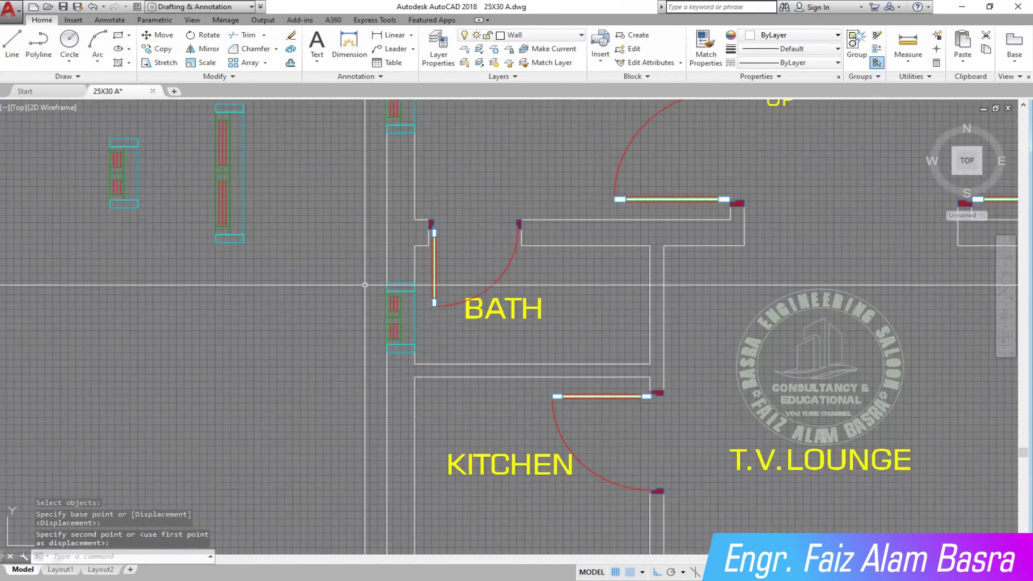
click(281, 226)
key(Return)
click(281, 215)
scroll(346, 304, down, 4)
scroll(356, 267, up, 7)
click(356, 267)
right_click(357, 294)
click(388, 300)
click(156, 35)
scroll(380, 262, down, 3)
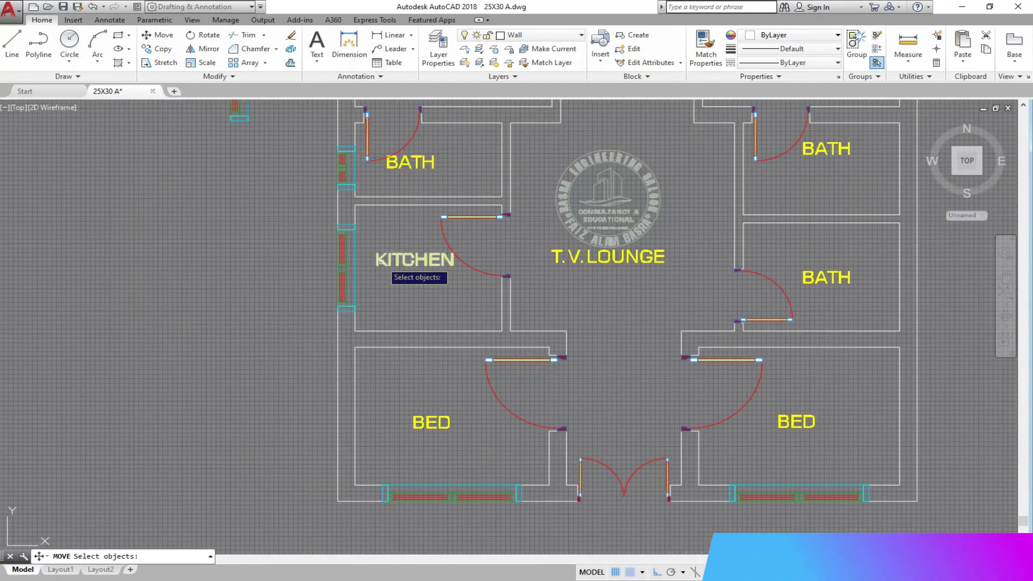
click(364, 310)
click(326, 224)
key(Return)
click(286, 214)
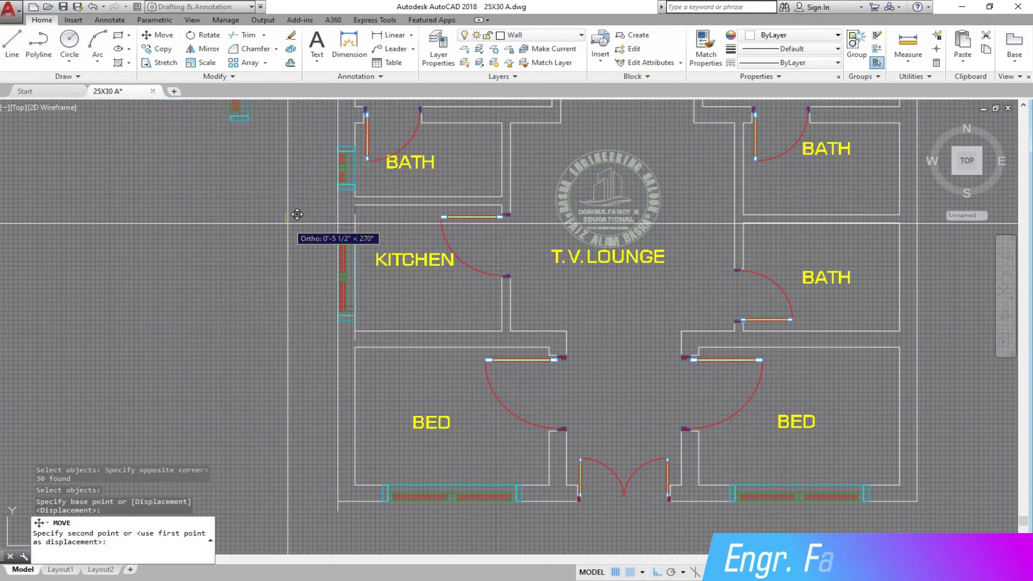
key(Escape)
Move the kitchen window about 0'-5 1/2" downward along the outer wall
click(156, 34)
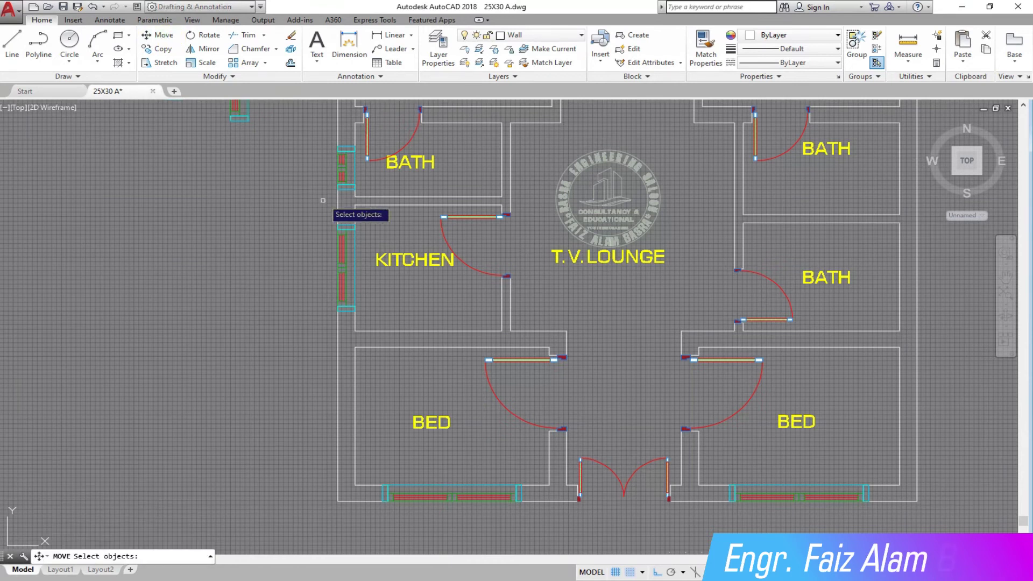
click(362, 215)
click(330, 314)
key(Return)
click(270, 260)
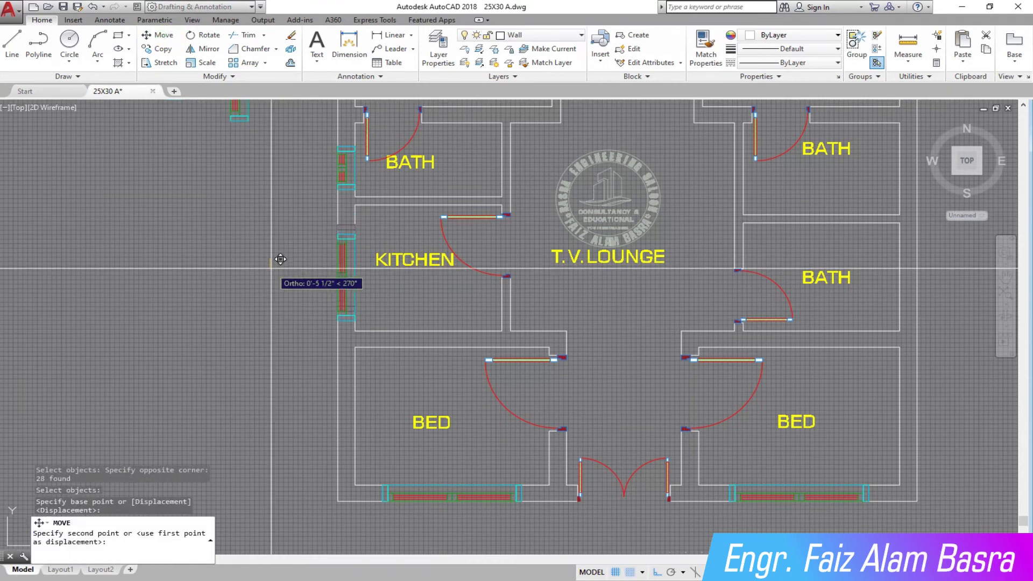
click(277, 260)
Delete the spare horizontal and vertical windows left beside the floor plan
scroll(381, 232, down, 5)
scroll(348, 168, up, 5)
click(311, 281)
click(222, 161)
key(Delete)
scroll(207, 205, down, 2)
scroll(206, 205, down, 2)
click(278, 288)
click(111, 184)
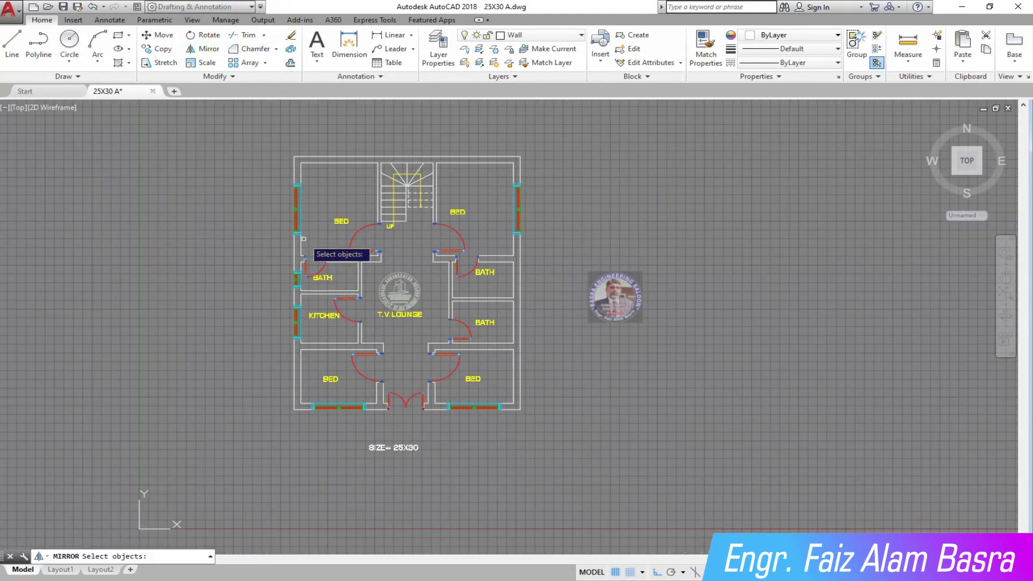
Mirror the left bath's window about the plan's vertical centreline onto the opposite outer wall at the upper-right bath
scroll(292, 258, up, 6)
click(272, 295)
click(346, 380)
scroll(255, 361, down, 4)
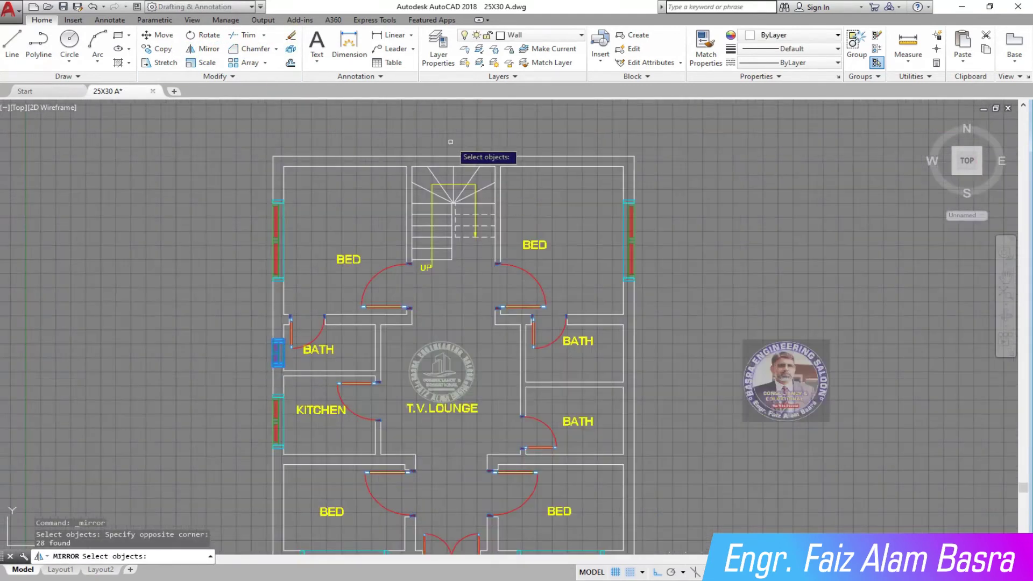
key(Return)
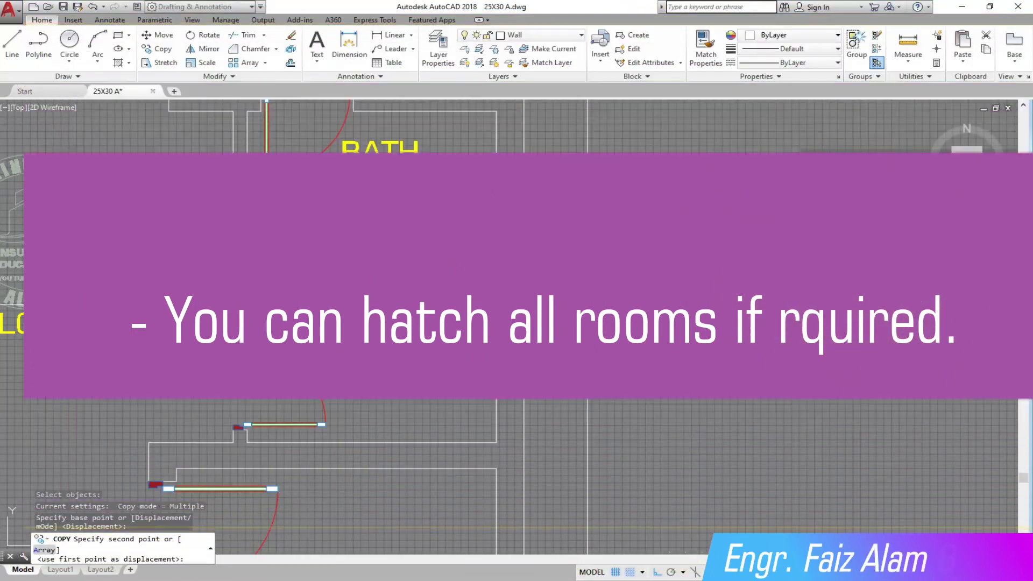
Place a copy of the small bath window in the outer wall of the lower-right bath
click(588, 276)
scroll(584, 253, down, 4)
key(Escape)
scroll(450, 391, up, 2)
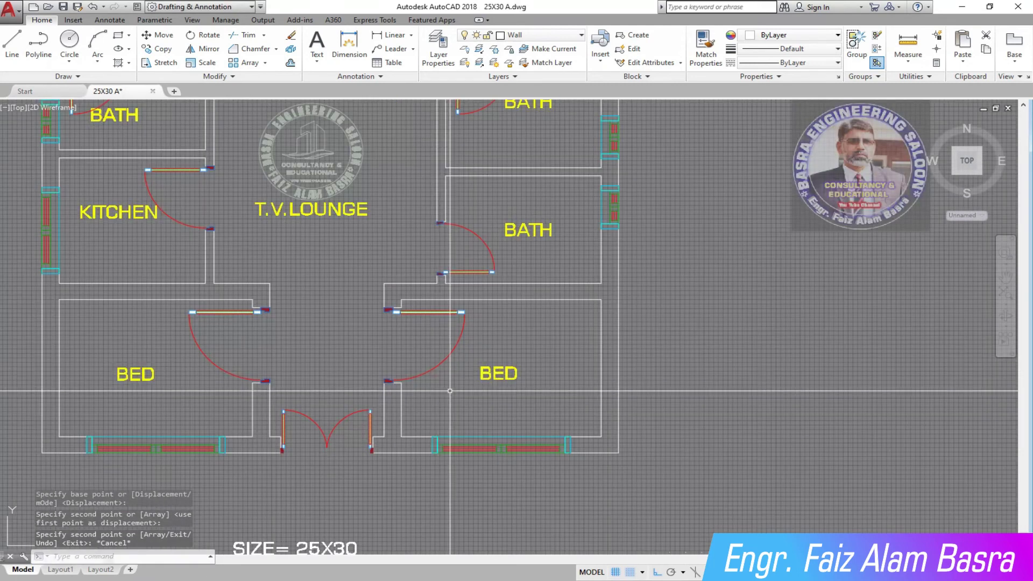
scroll(450, 391, down, 4)
scroll(360, 214, up, 2)
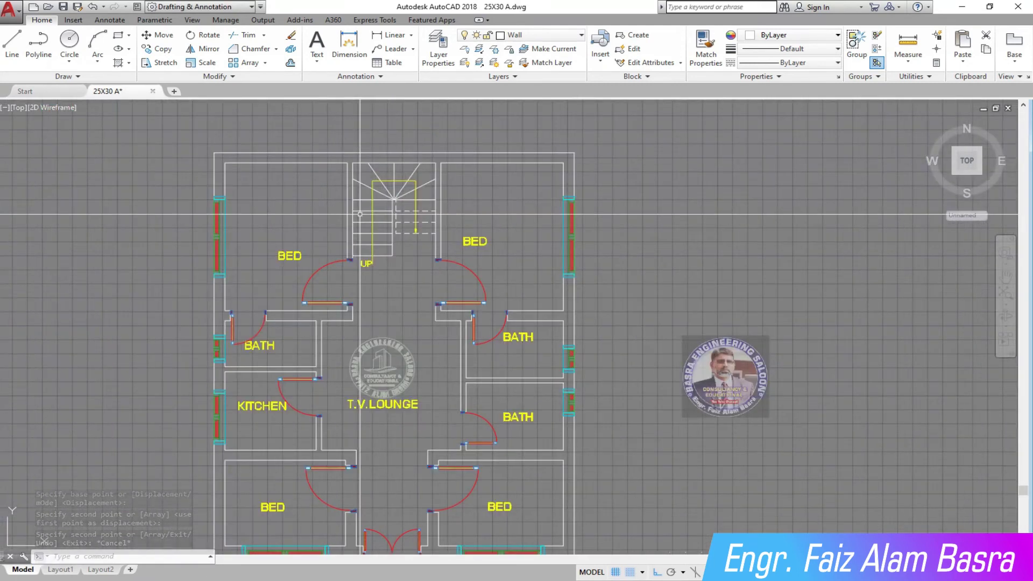
scroll(377, 231, down, 2)
scroll(388, 253, up, 2)
scroll(393, 264, down, 2)
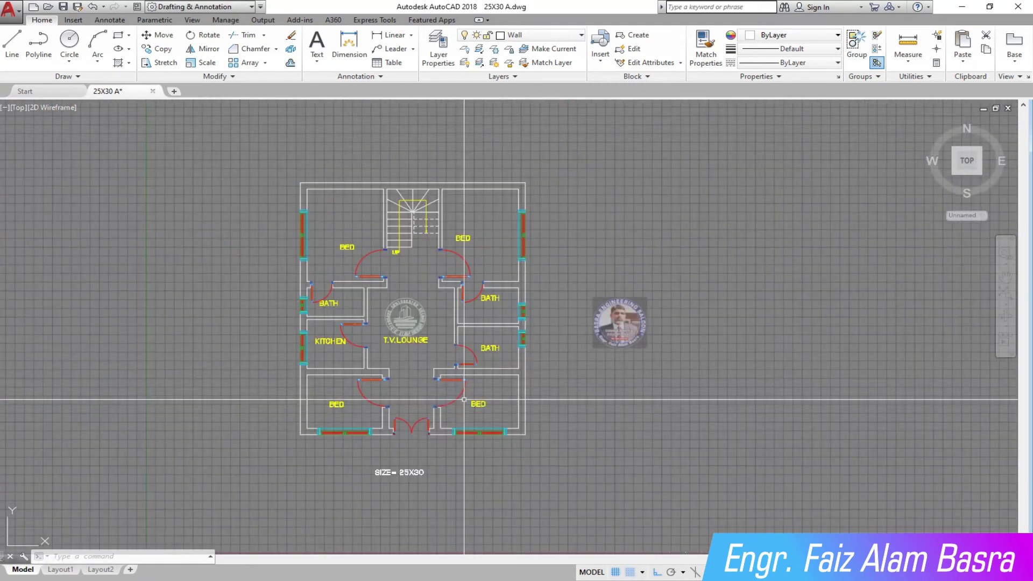
Fill the rear exterior wall, the staircase walls and the walls around the left bath with a SOLID hatch
scroll(394, 266, up, 2)
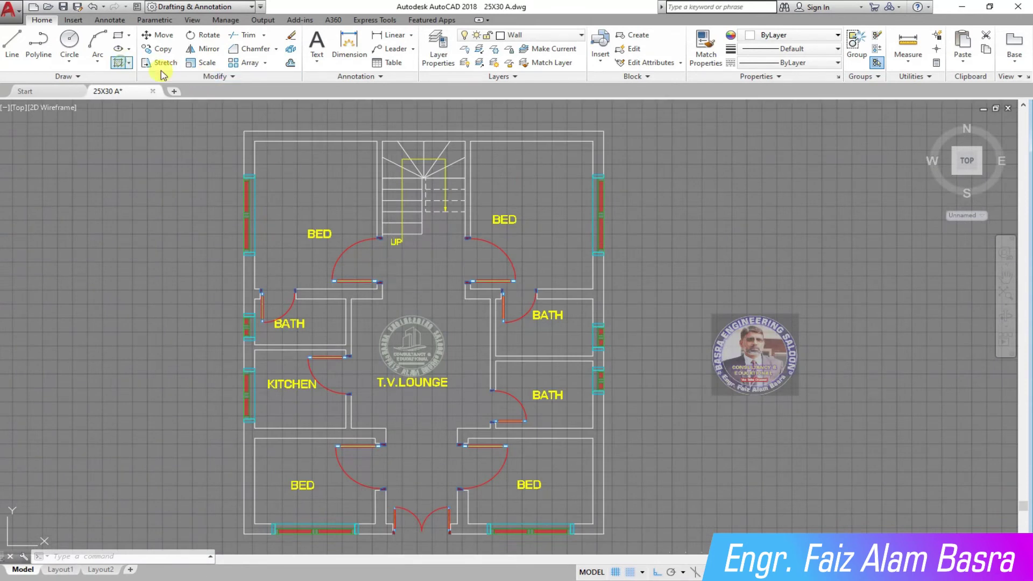
click(119, 62)
click(252, 138)
click(112, 48)
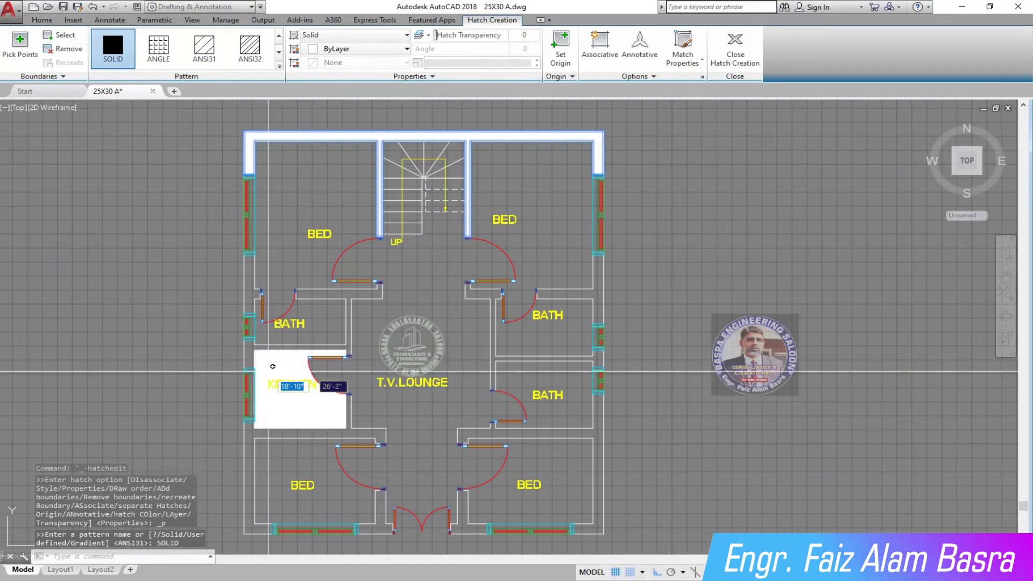
click(317, 293)
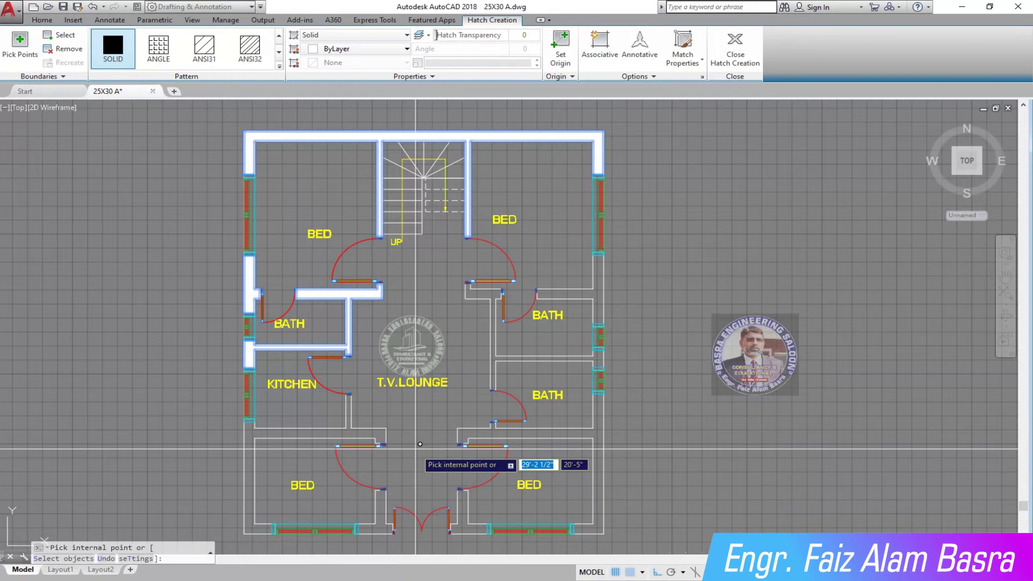
key(Escape)
Fill the walls around the kitchen, both front rooms and the front entrance with a SOLID hatch
scroll(286, 378, down, 8)
scroll(285, 389, up, 10)
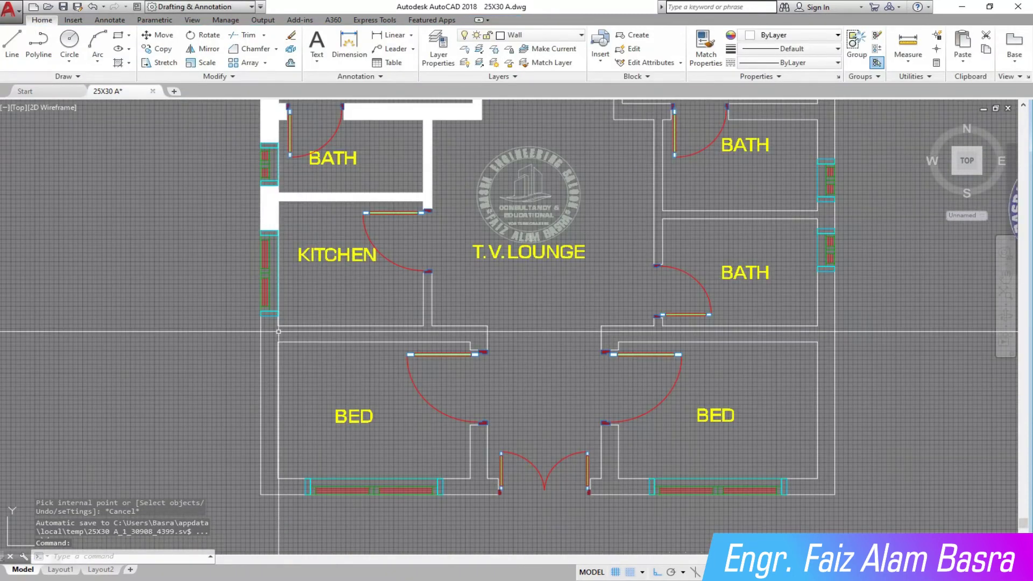
click(121, 63)
click(284, 335)
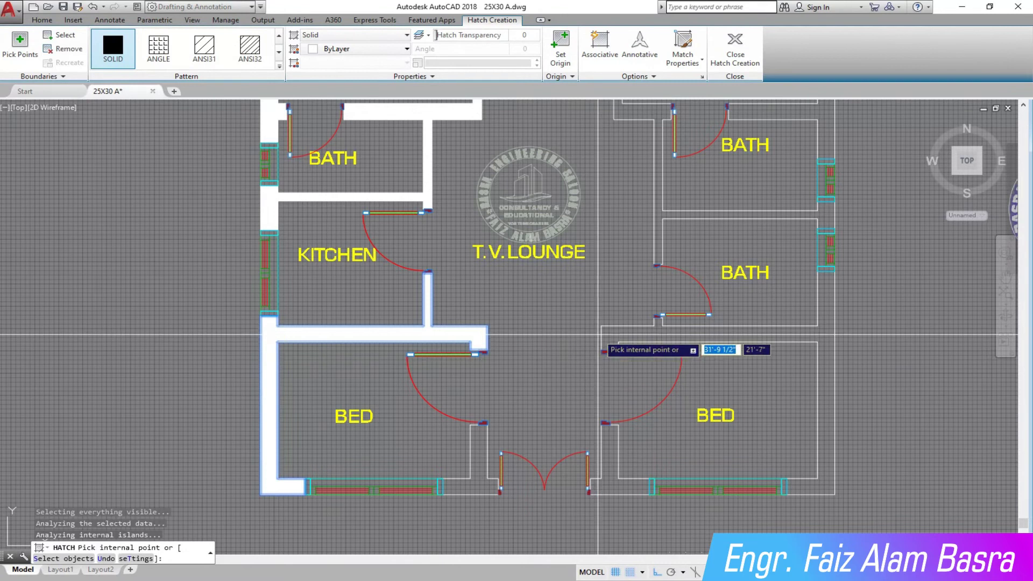
click(612, 335)
click(620, 482)
click(479, 487)
Extend the SOLID hatch to the remaining walls around the two right-hand baths and the adjoining outer wall
click(661, 225)
scroll(658, 381, down, 5)
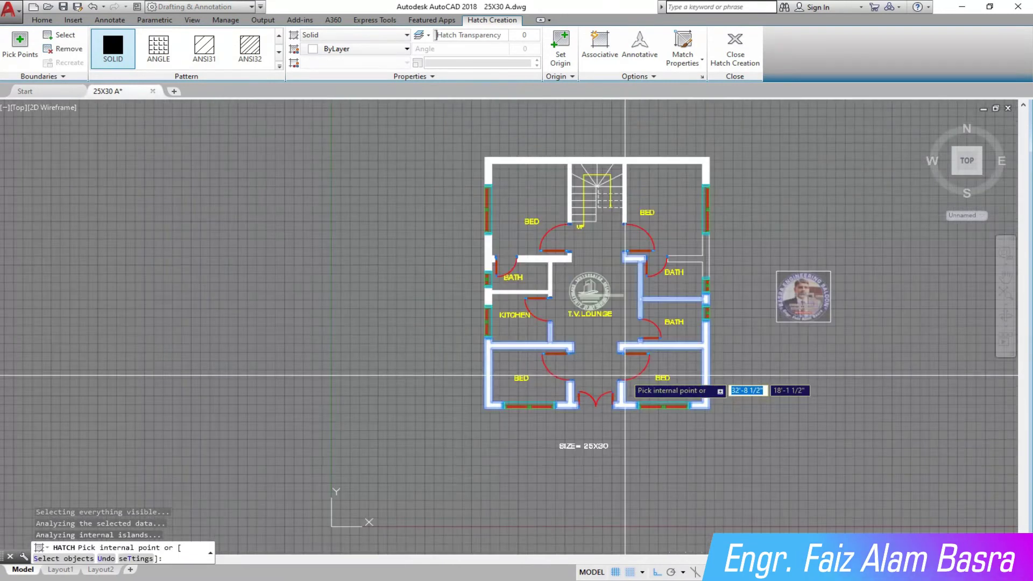
scroll(703, 243, up, 6)
right_click(705, 300)
click(727, 304)
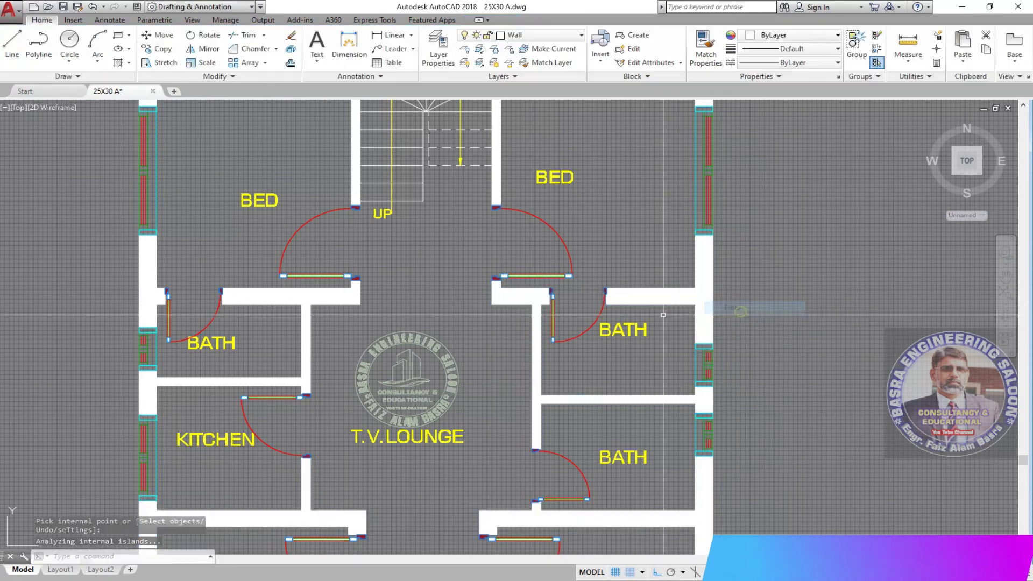
Copy the coloured double bed with side tables from the furniture library to the rear wall of the rear-left bedroom
scroll(491, 224, down, 5)
scroll(398, 179, down, 5)
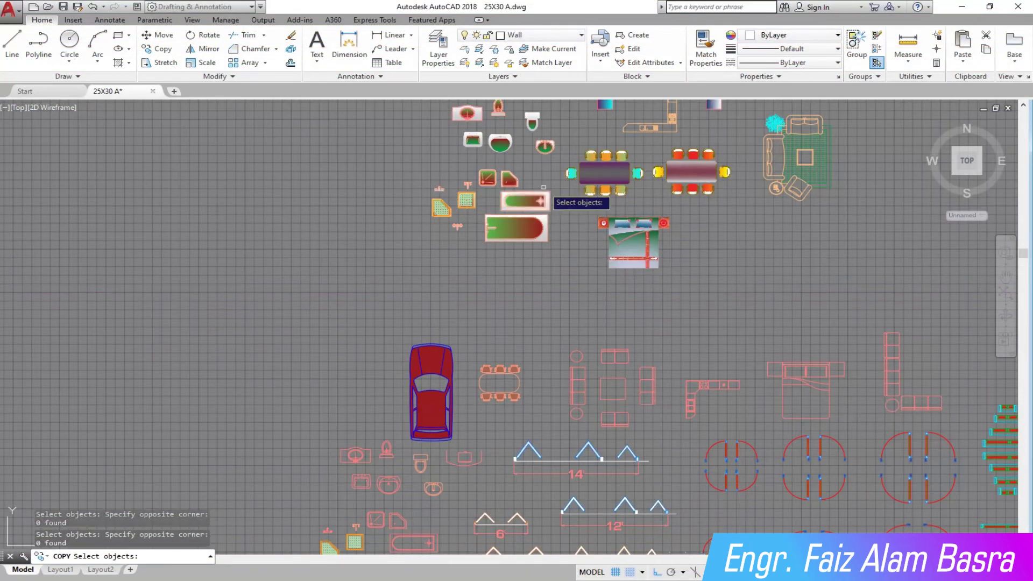
middle_drag(624, 220, 590, 282)
scroll(590, 284, up, 2)
click(690, 394)
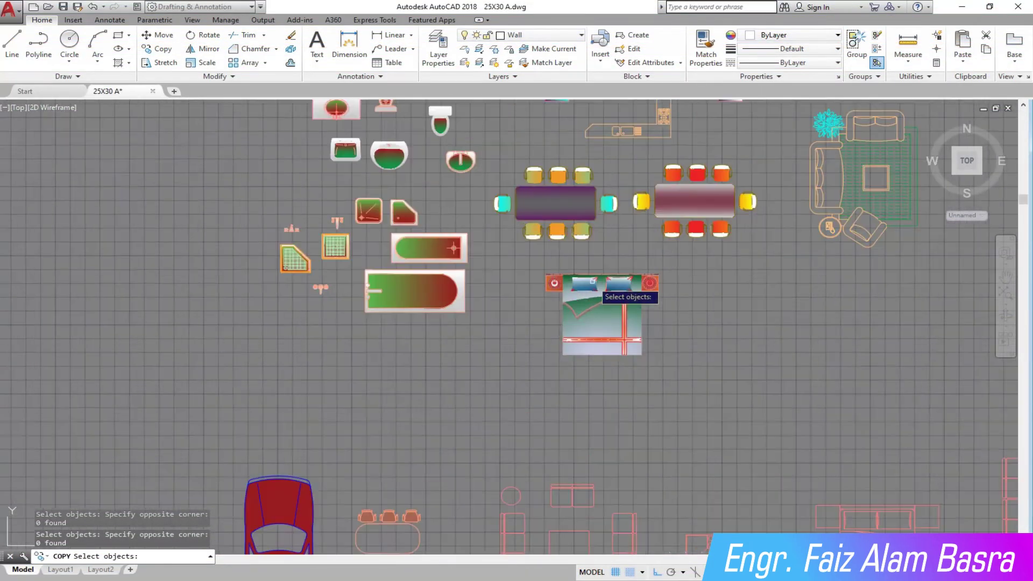
click(539, 254)
key(Return)
scroll(601, 269, up, 2)
scroll(602, 270, up, 3)
scroll(618, 291, down, 4)
scroll(618, 296, up, 5)
click(567, 507)
scroll(659, 345, down, 9)
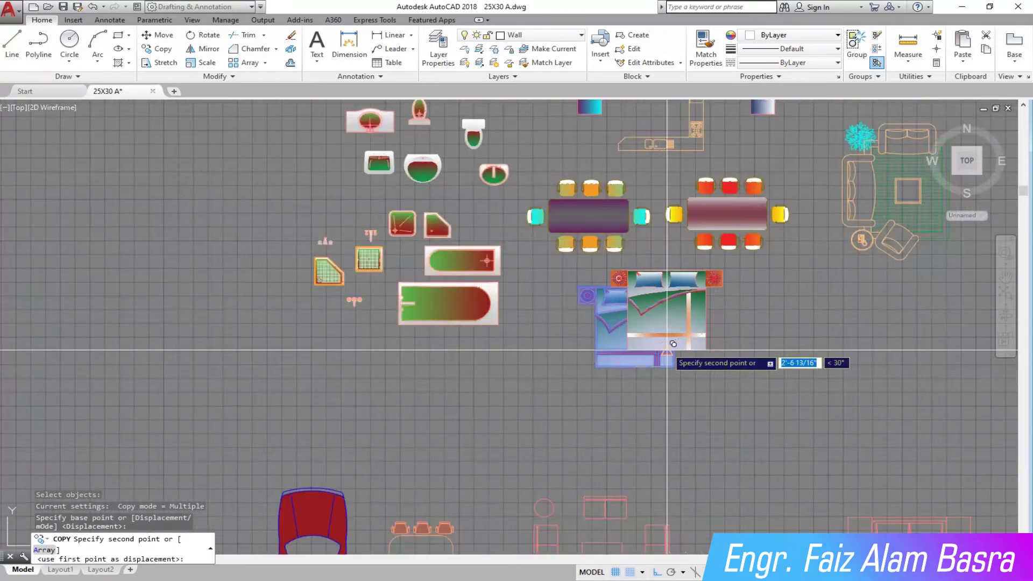
click(655, 571)
scroll(655, 362, down, 4)
scroll(469, 336, up, 10)
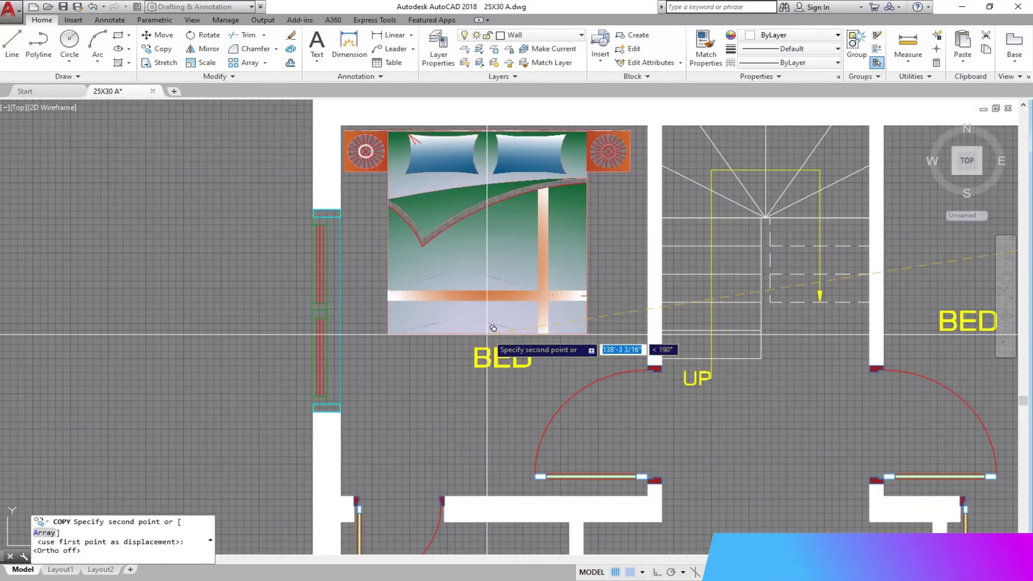
click(494, 326)
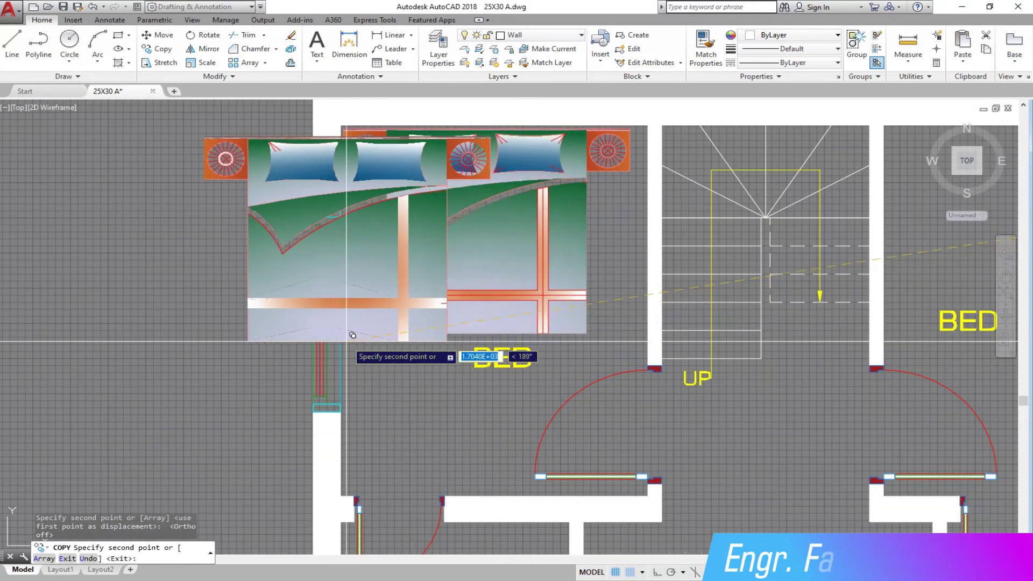
Place a second copy of the double bed against the rear wall of the rear-right bedroom and end the copying
scroll(474, 323, down, 5)
scroll(459, 320, up, 5)
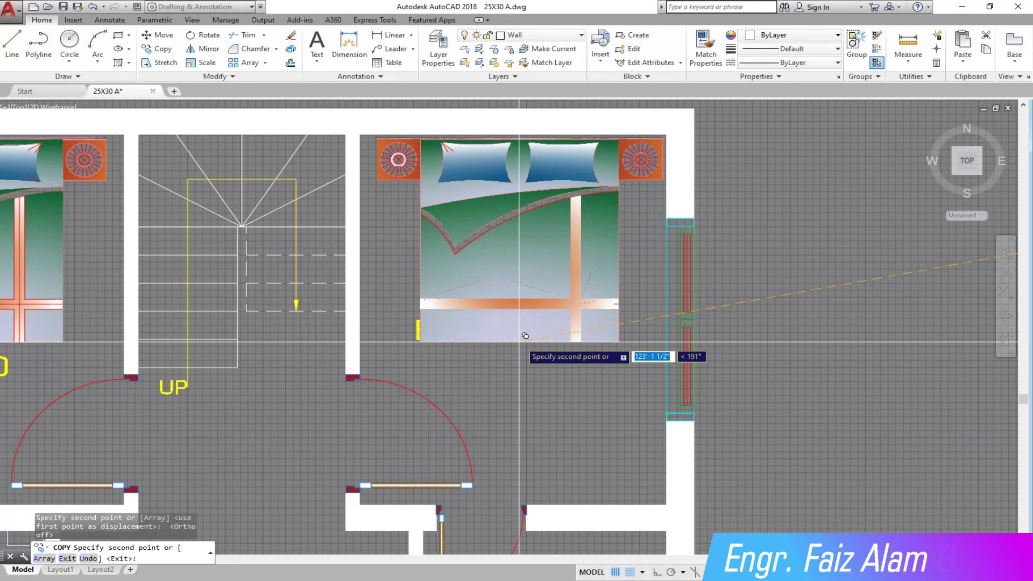
click(527, 335)
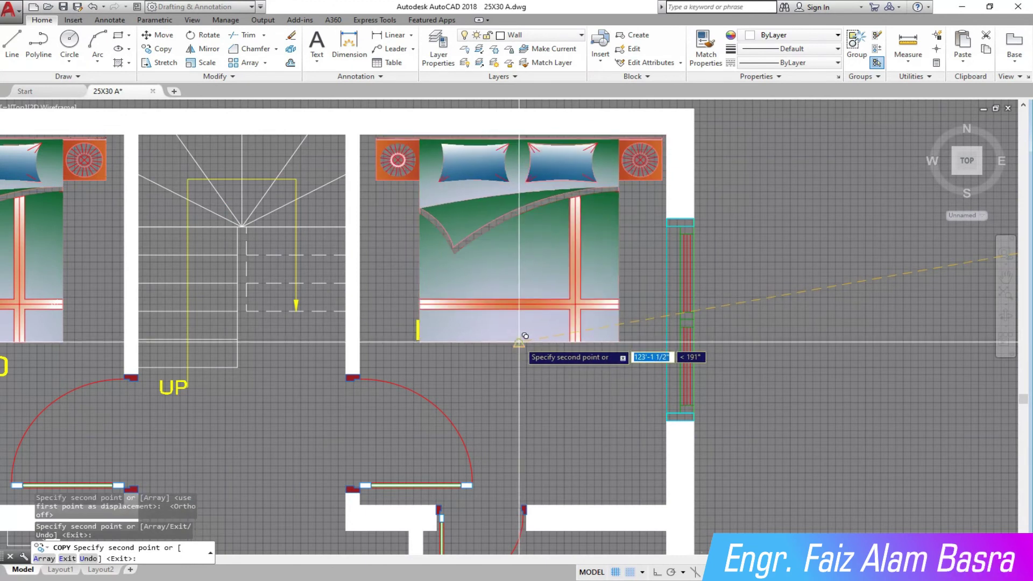
right_click(518, 338)
click(534, 346)
Move the BED label of the rear-right bedroom clear of the bed, to just below its foot end
scroll(589, 319, down, 4)
scroll(511, 336, up, 4)
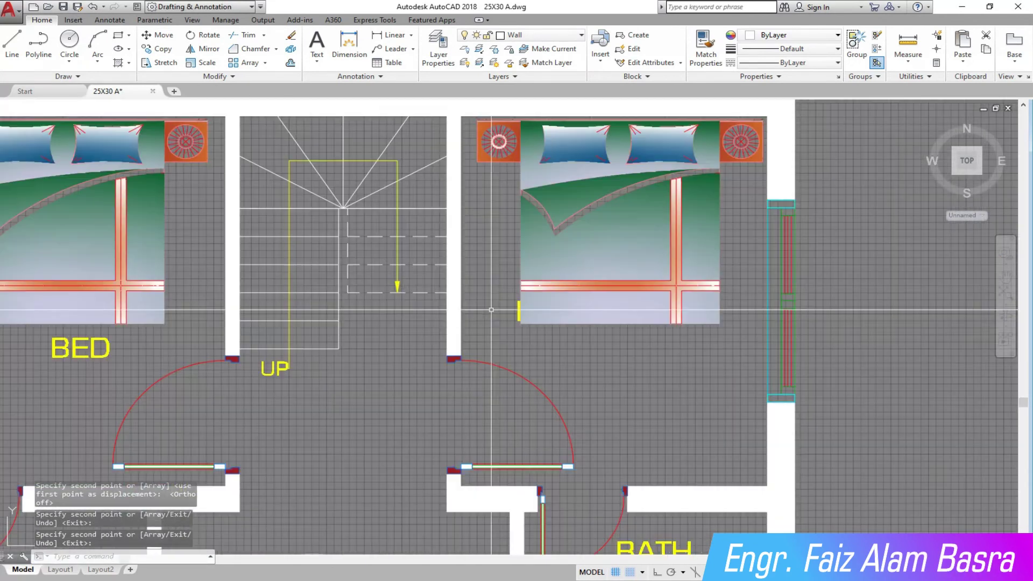
click(156, 34)
click(486, 280)
click(539, 332)
click(486, 291)
click(599, 357)
right_click(602, 355)
click(615, 345)
click(614, 376)
scroll(618, 328, down, 5)
scroll(377, 377, up, 4)
scroll(334, 393, down, 1)
scroll(314, 401, up, 1)
Copy the rear-right bedroom's double bed to the empty area outside the plan, beside the front-right room
click(158, 48)
scroll(457, 298, down, 2)
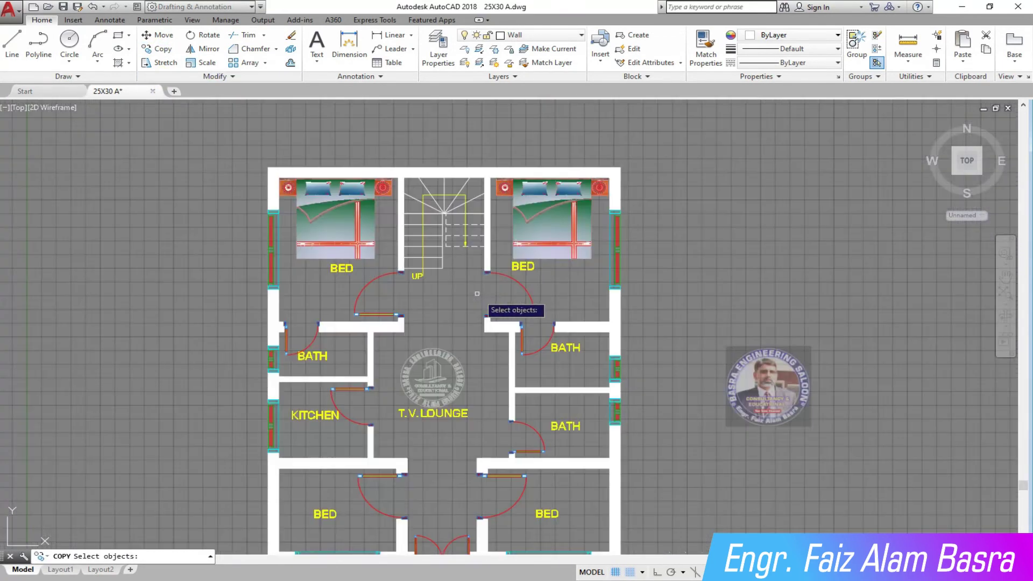
scroll(595, 210, up, 3)
click(628, 227)
click(382, 148)
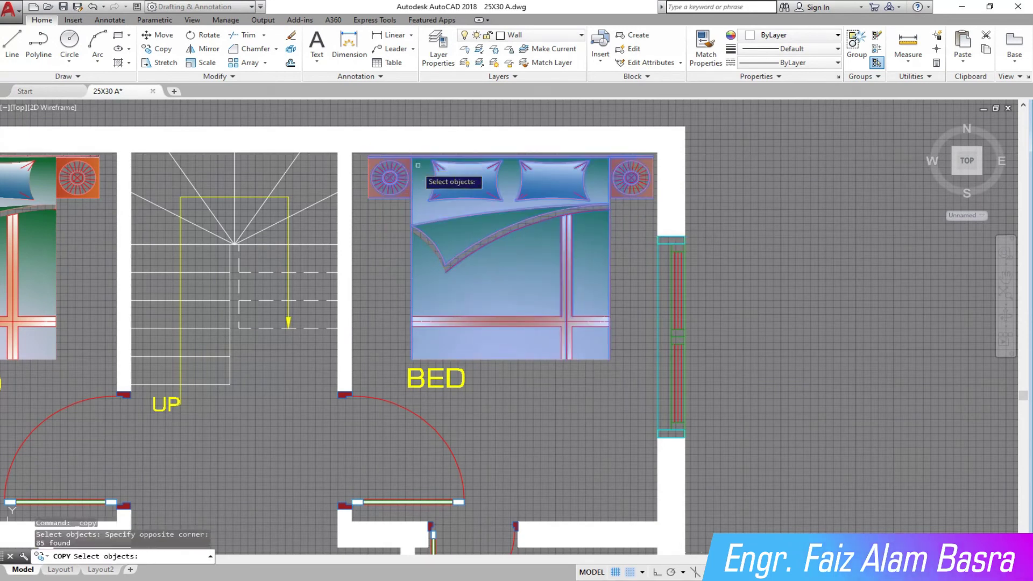
click(613, 354)
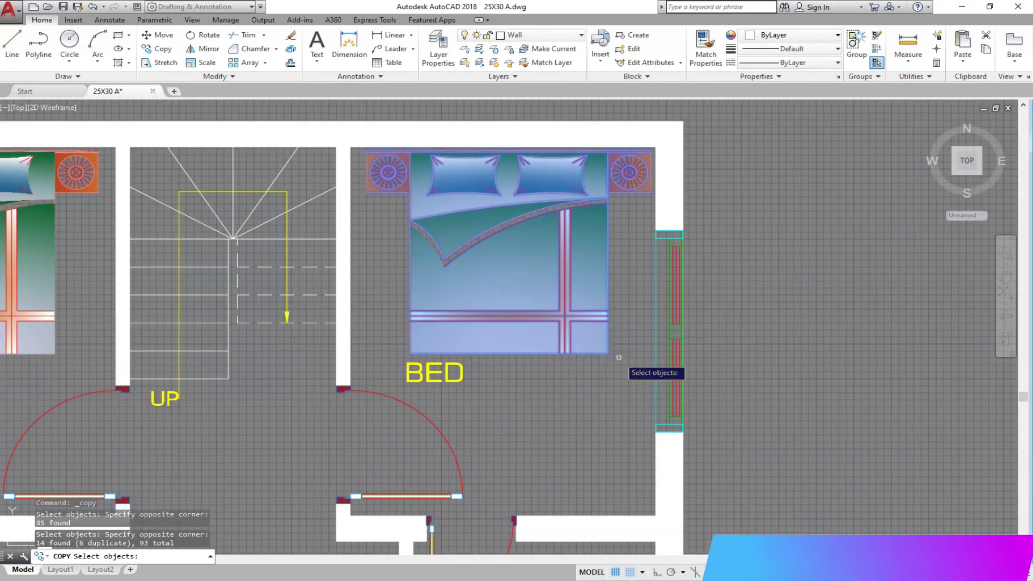
scroll(488, 188, down, 4)
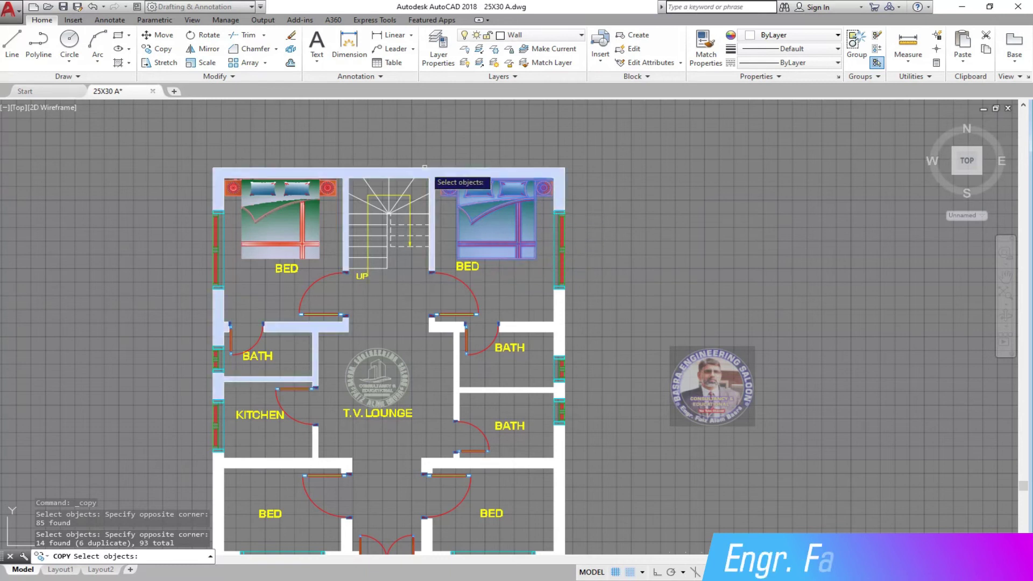
scroll(457, 344, up, 3)
scroll(458, 330, down, 4)
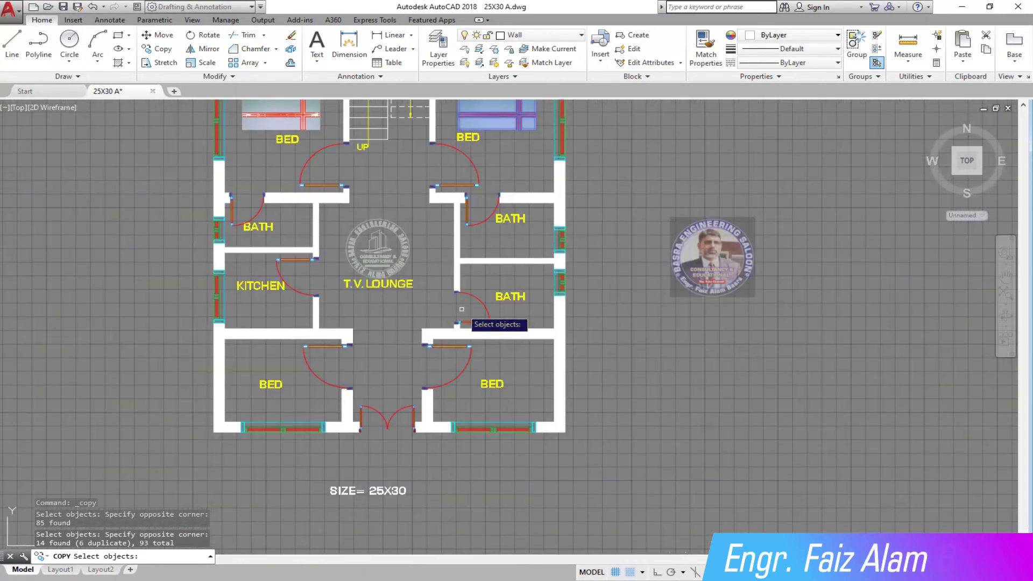
key(Return)
click(503, 259)
scroll(502, 340, up, 1)
scroll(506, 313, up, 6)
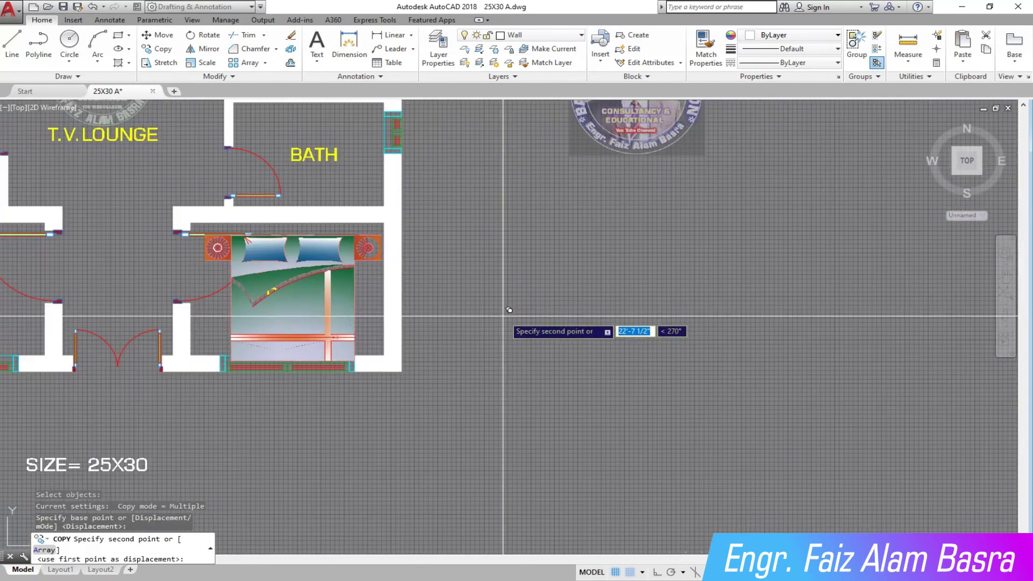
scroll(508, 307, up, 3)
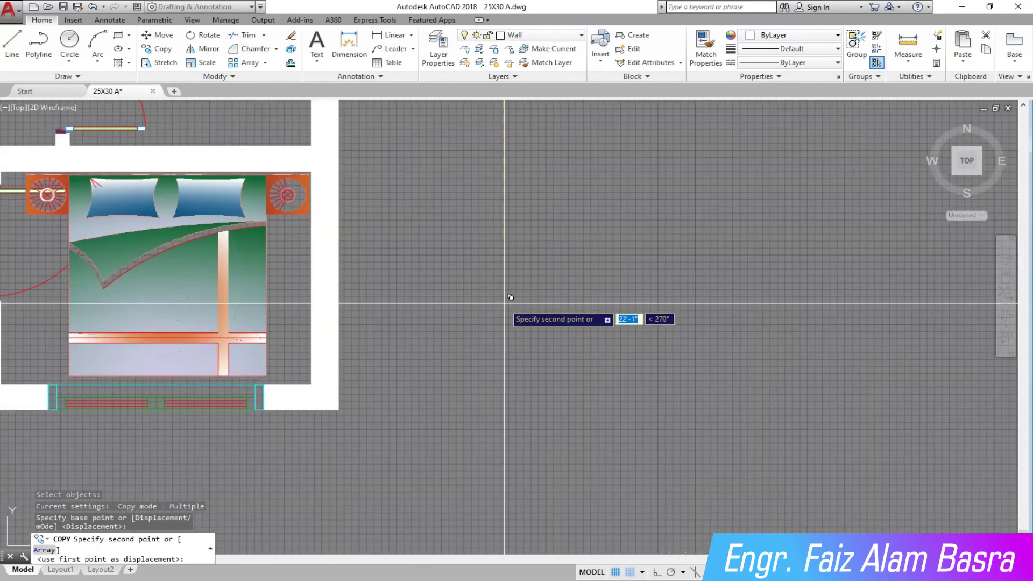
scroll(505, 303, down, 2)
click(851, 338)
key(Return)
Rotate the bed copy outside the plan 90 degrees clockwise so its headboard faces right
click(207, 35)
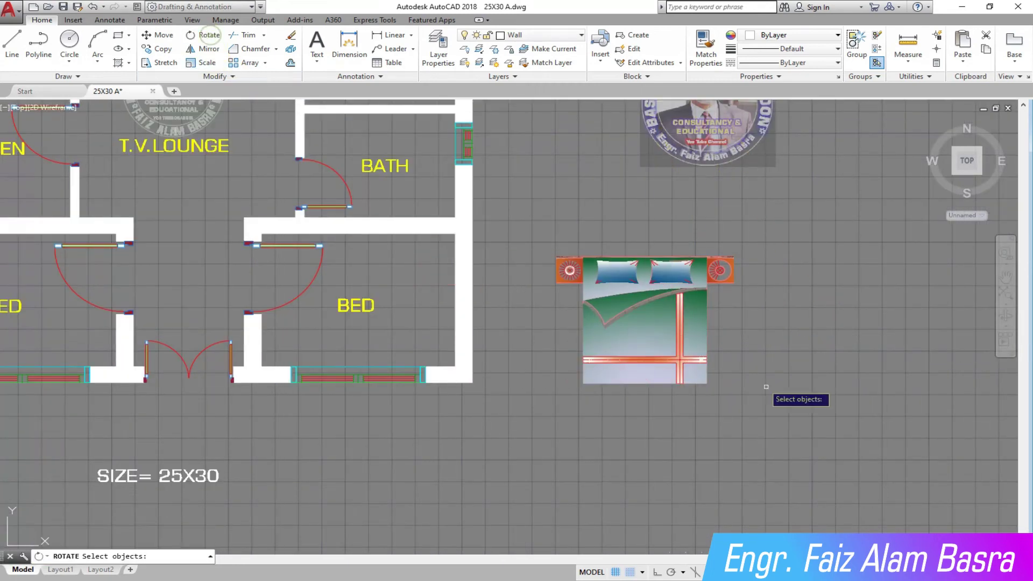
click(802, 418)
click(537, 191)
key(Return)
click(645, 384)
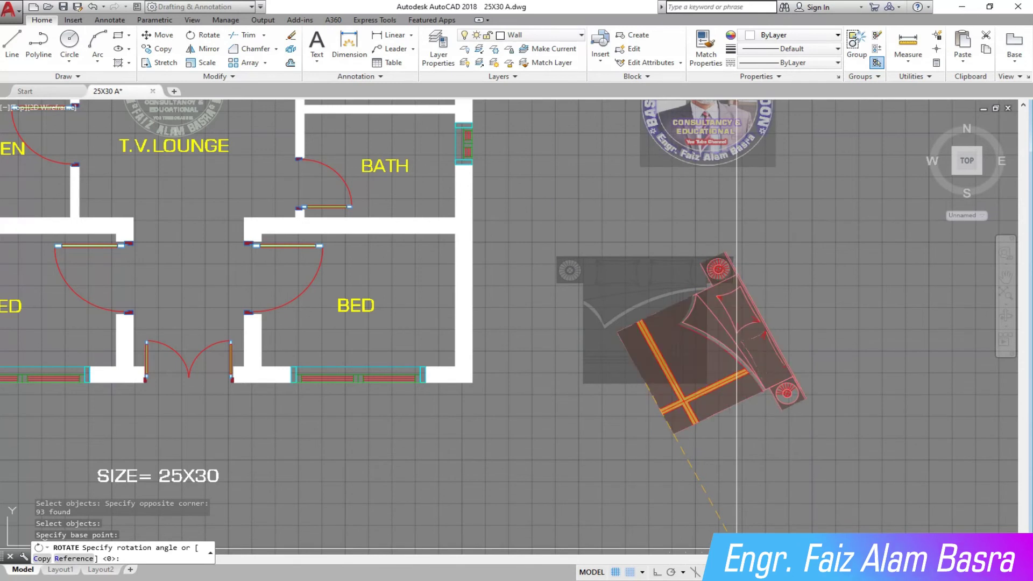
click(658, 574)
click(624, 502)
Try to move the rotated bed into the front-right room against its outer wall
click(158, 35)
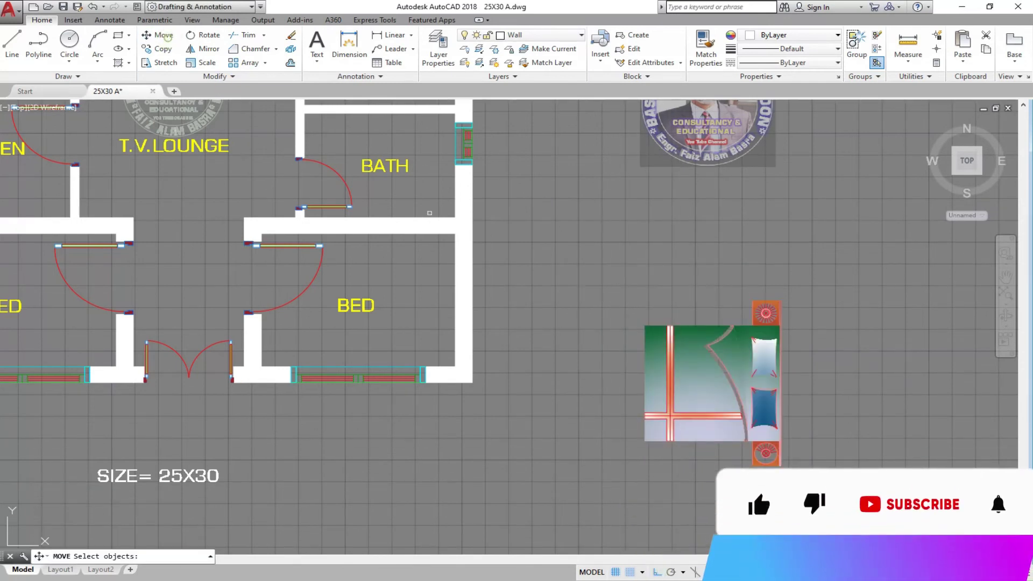
click(844, 515)
click(622, 278)
key(Return)
click(711, 383)
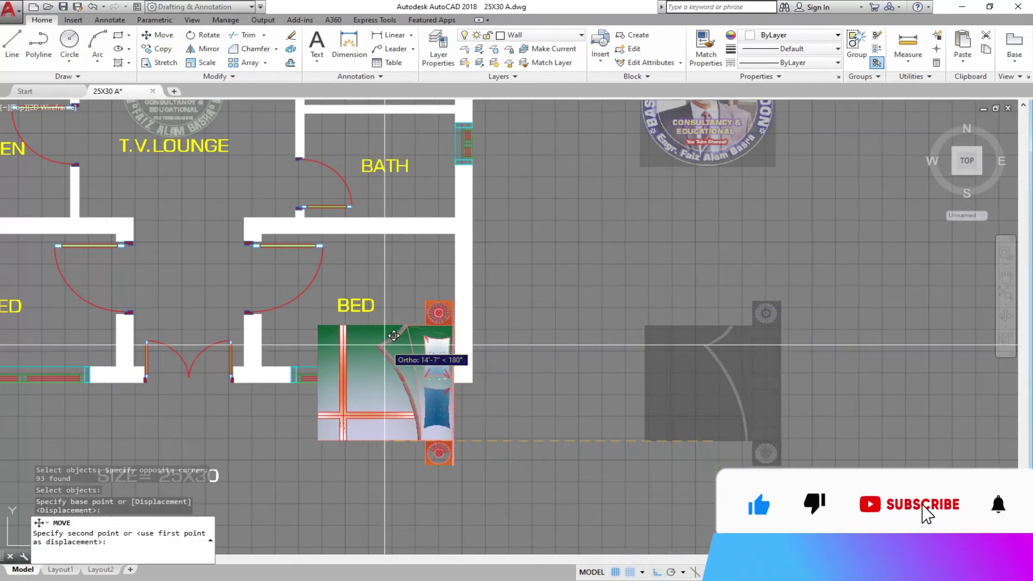
click(658, 573)
scroll(410, 355, up, 2)
scroll(401, 437, down, 1)
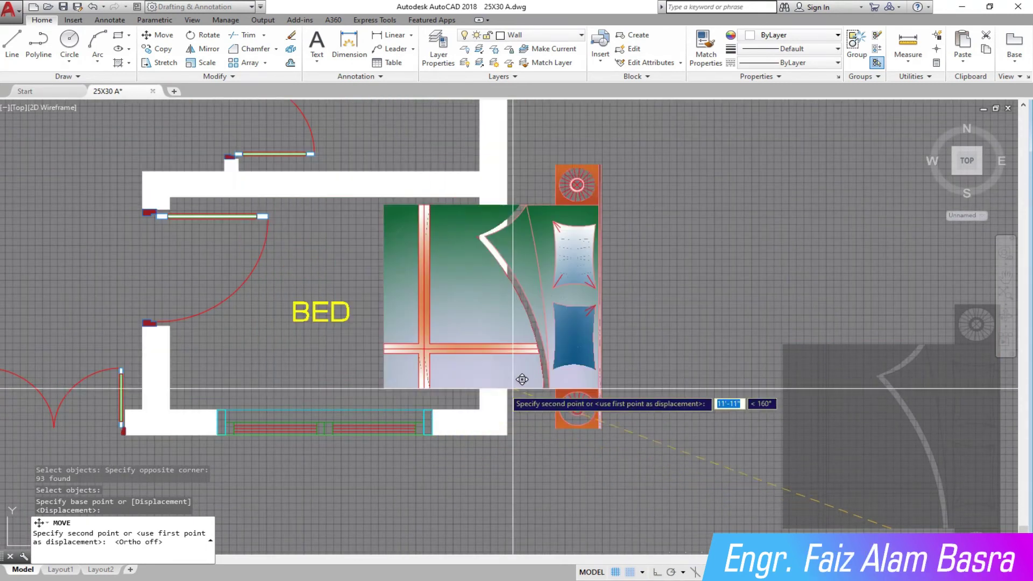
key(Escape)
Delete the rotated bed copy left outside the floor plan
scroll(562, 359, down, 2)
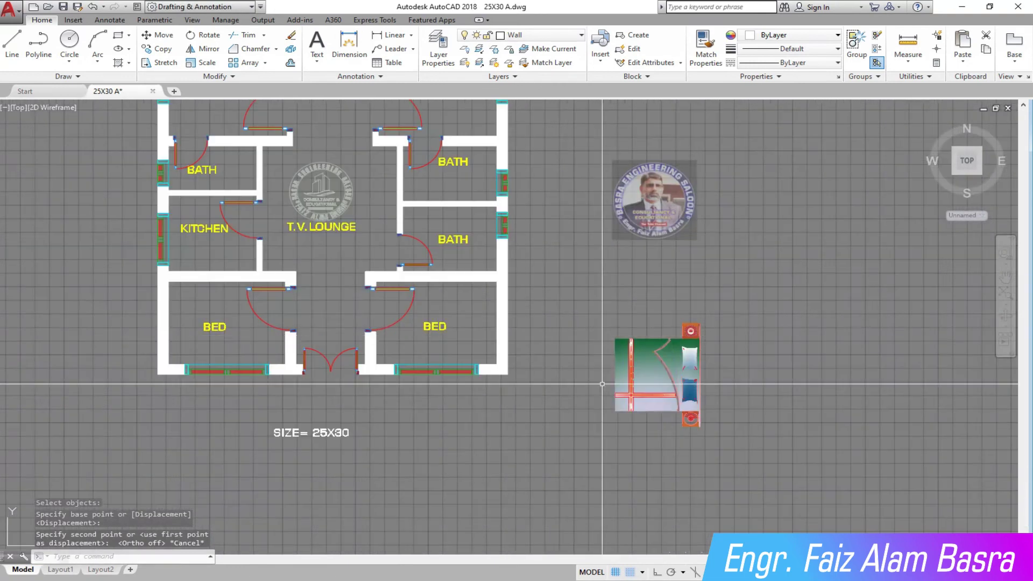
click(732, 479)
click(605, 317)
key(Delete)
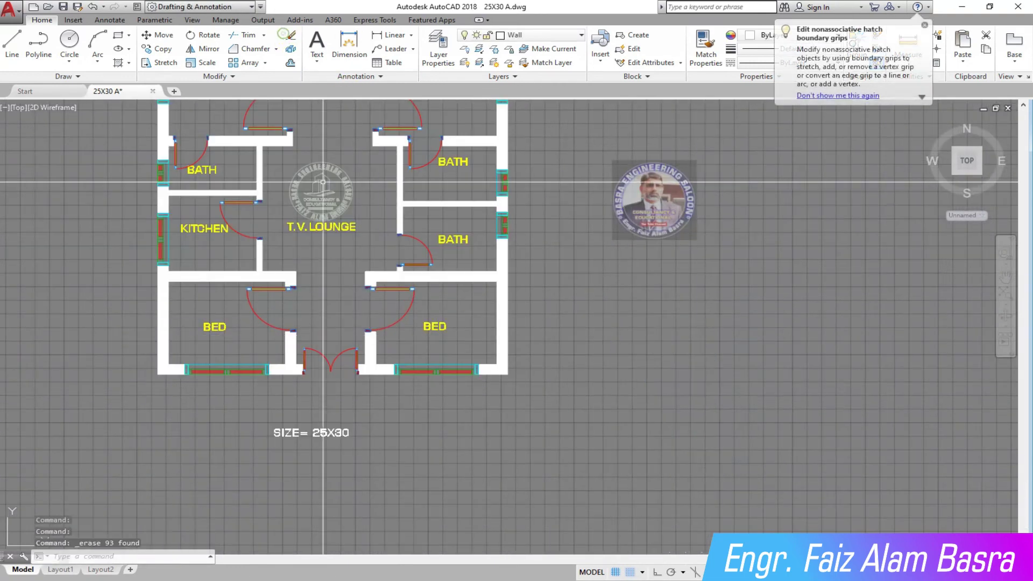
Change the front-right room's label from BED to DRAWING
scroll(437, 328, up, 4)
double_click(436, 327)
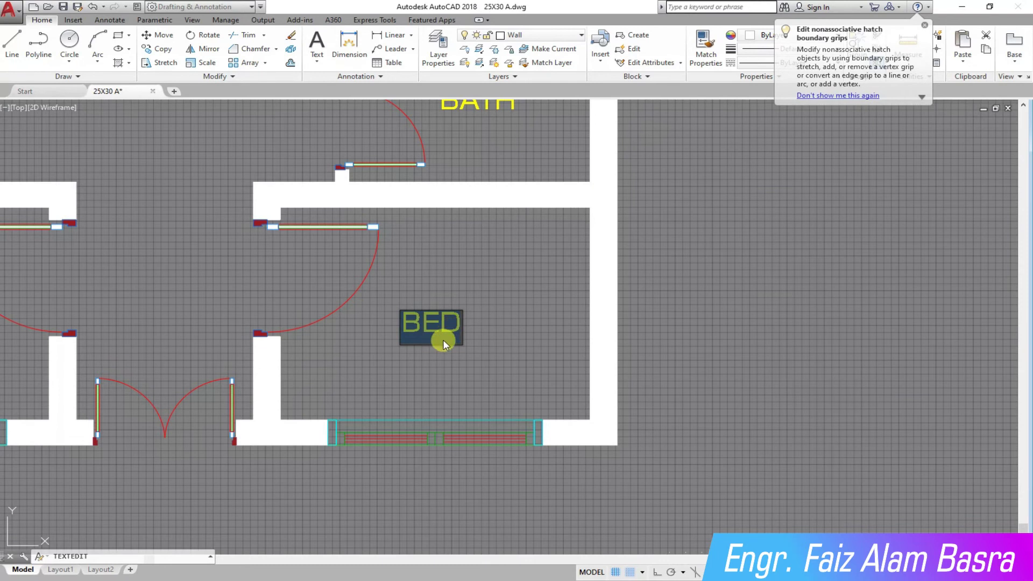
text(DR)
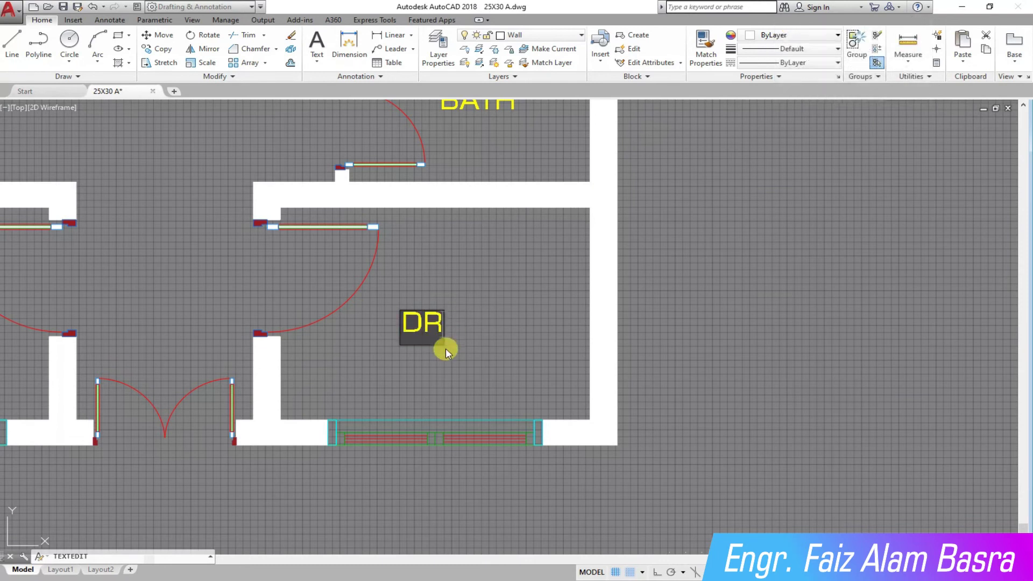
text(AWING)
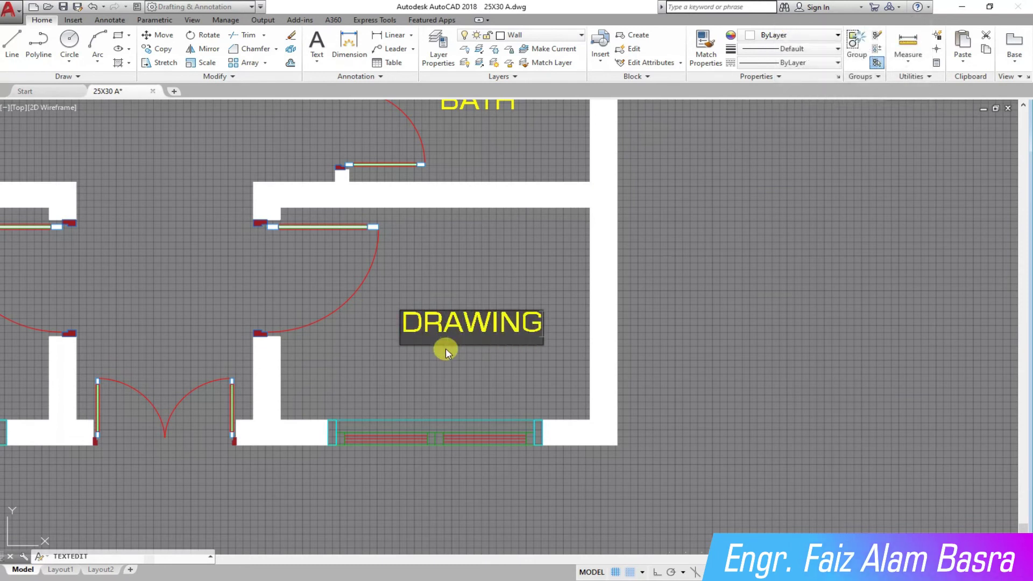
click(445, 348)
scroll(442, 301, down, 4)
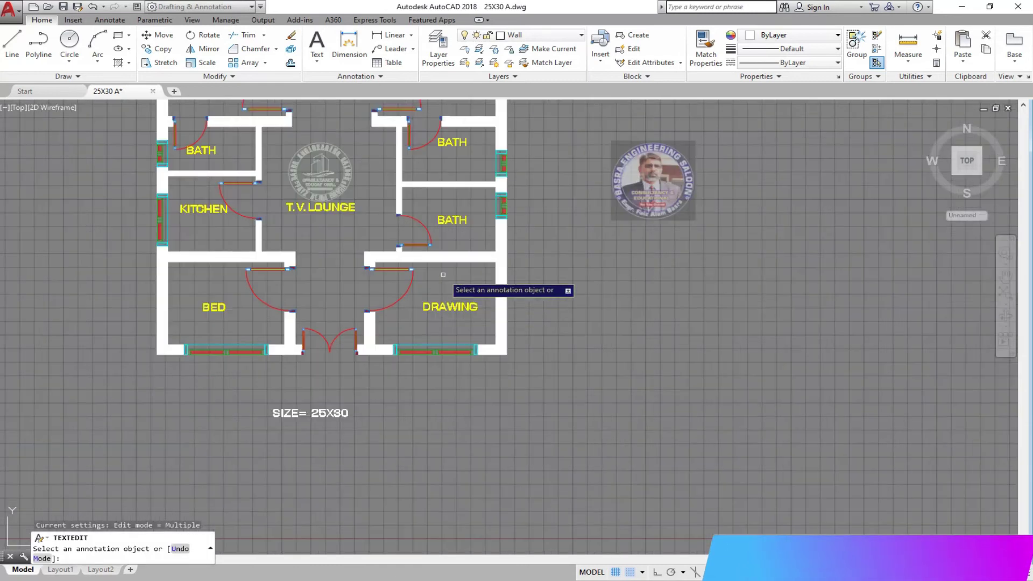
scroll(397, 305, down, 4)
Examine the furniture library for blocks suited to the front rooms of the plan
click(163, 49)
scroll(202, 334, down, 7)
scroll(232, 326, up, 7)
scroll(539, 285, down, 2)
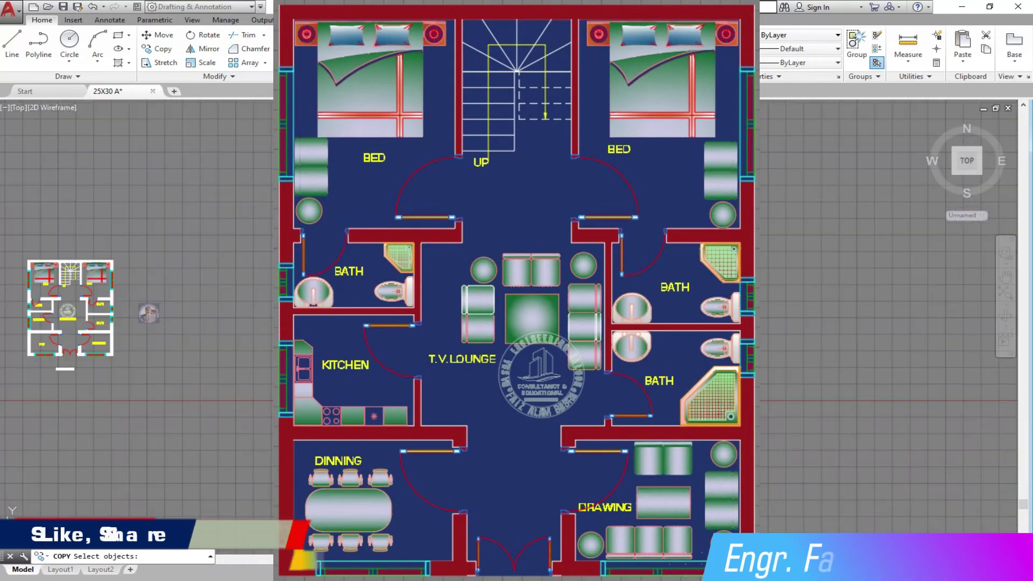
scroll(646, 302, up, 4)
scroll(742, 312, down, 5)
scroll(743, 301, up, 7)
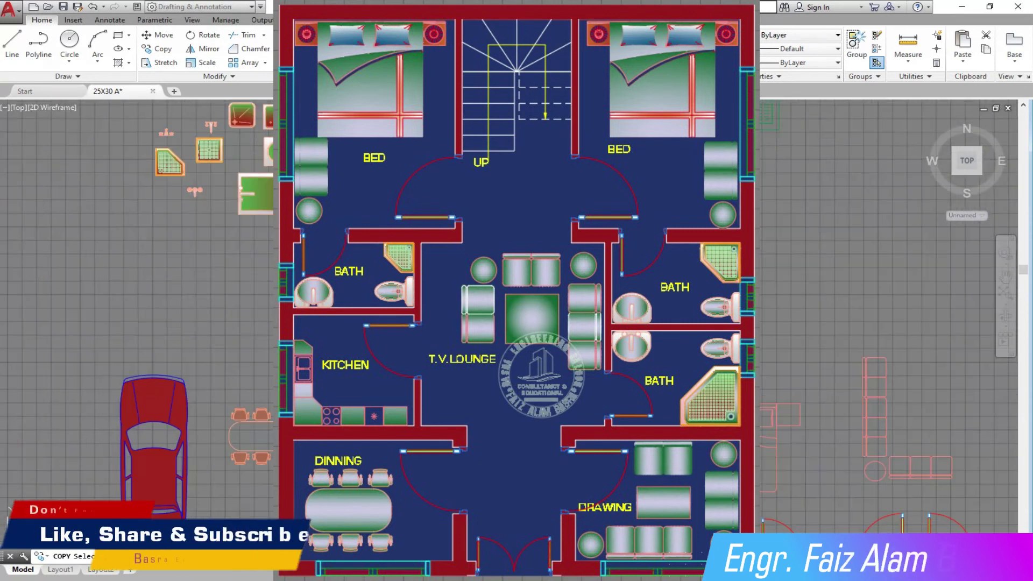
scroll(538, 301, down, 5)
scroll(530, 285, up, 5)
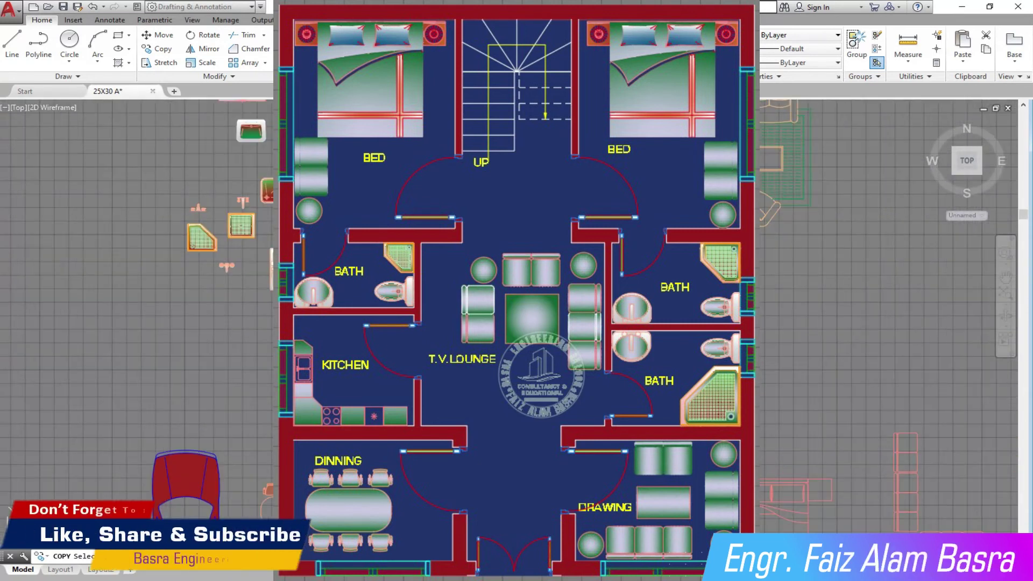
scroll(603, 259, down, 2)
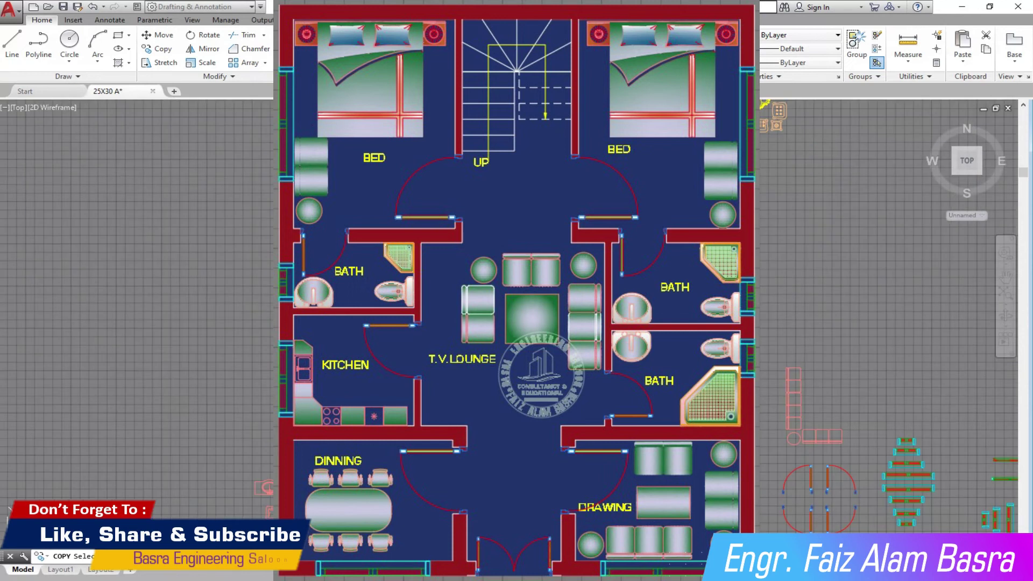
scroll(699, 312, down, 5)
scroll(538, 280, up, 6)
scroll(539, 371, up, 3)
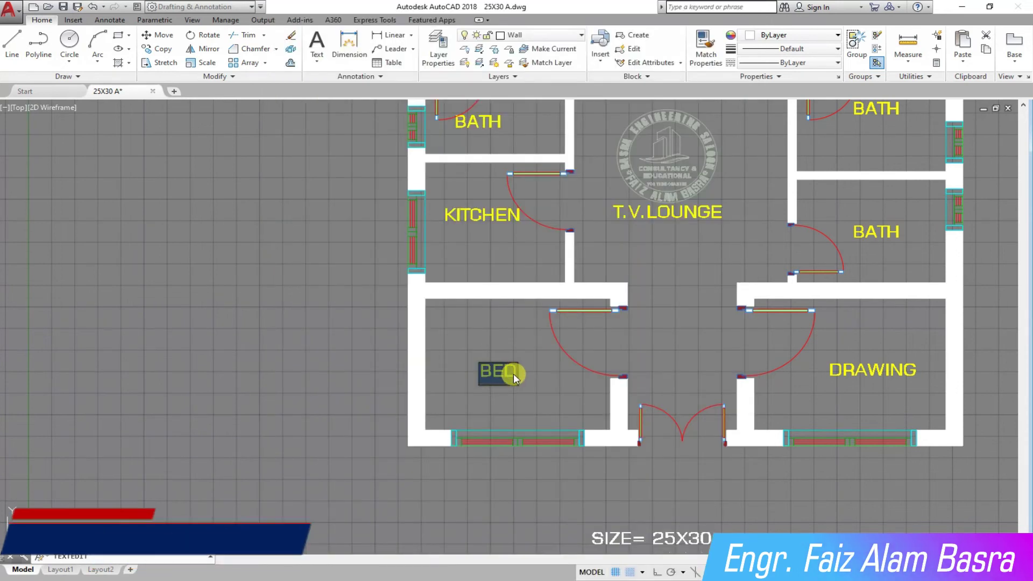
Change the front-left room's label from BED to DINNING
text(DINNING)
key(Return)
scroll(217, 332, down, 3)
scroll(302, 304, down, 2)
scroll(425, 266, up, 4)
scroll(383, 281, down, 2)
right_click(428, 212)
click(453, 221)
click(156, 51)
key(Return)
click(407, 261)
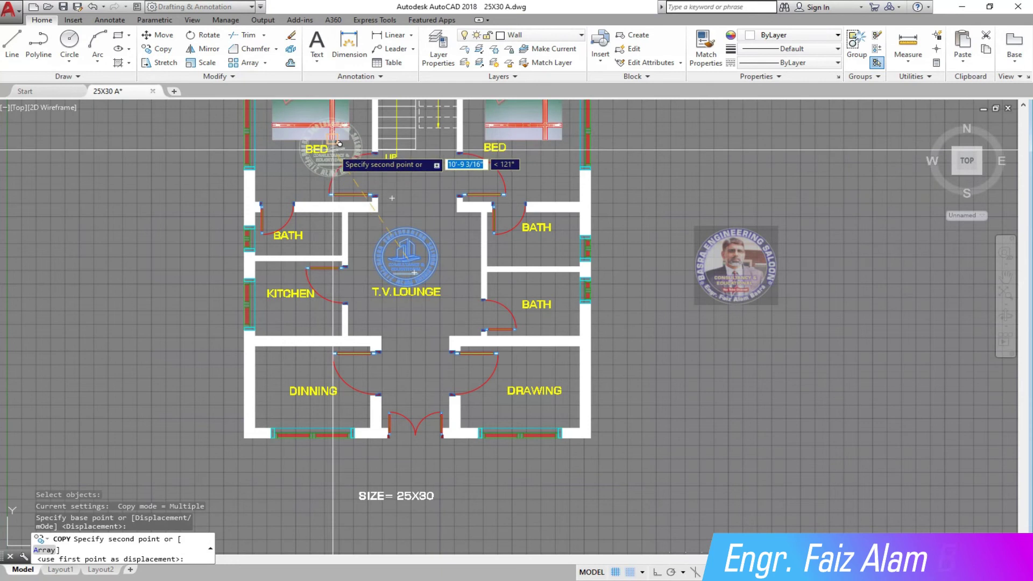
key(Escape)
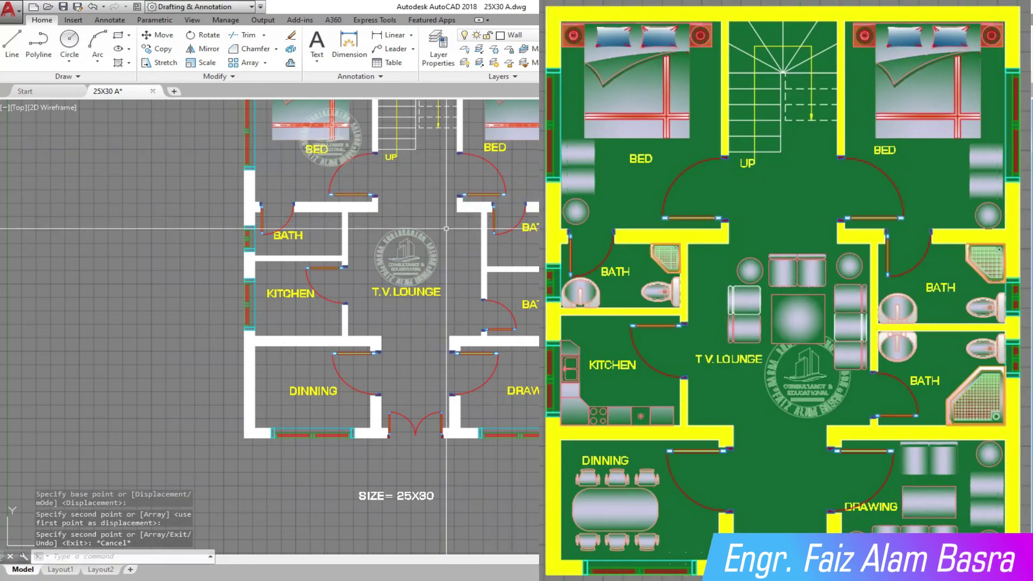
Move the round logo out of the T.V. LOUNGE to the empty area left of the floor plan
click(161, 35)
key(Return)
click(398, 254)
click(121, 253)
scroll(152, 257, down, 4)
scroll(257, 262, up, 2)
scroll(164, 250, down, 2)
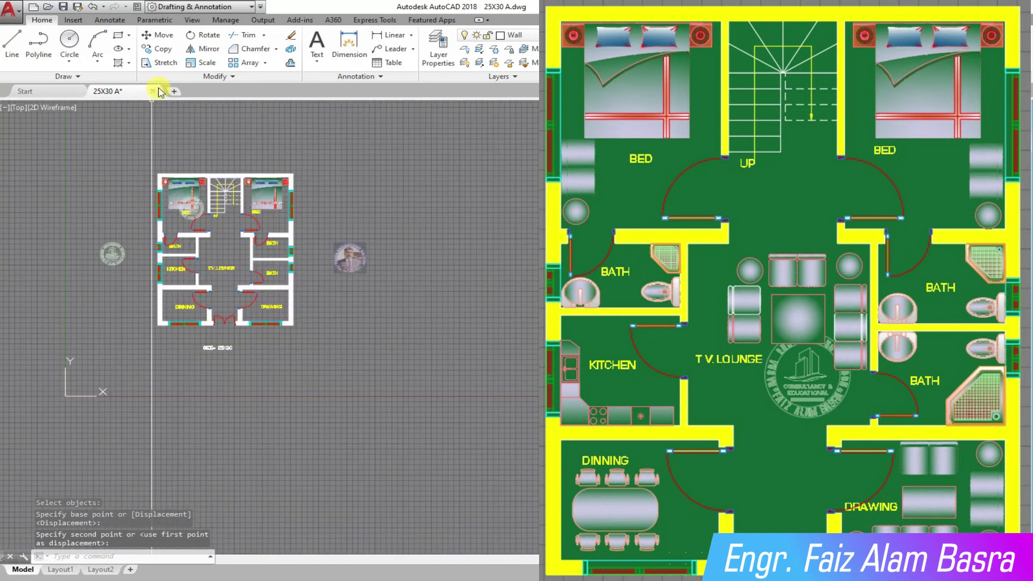
Try to copy the rectangular eight-seat dining set from the furniture library into the DINNING room
click(172, 52)
scroll(474, 350, down, 2)
scroll(474, 333, up, 6)
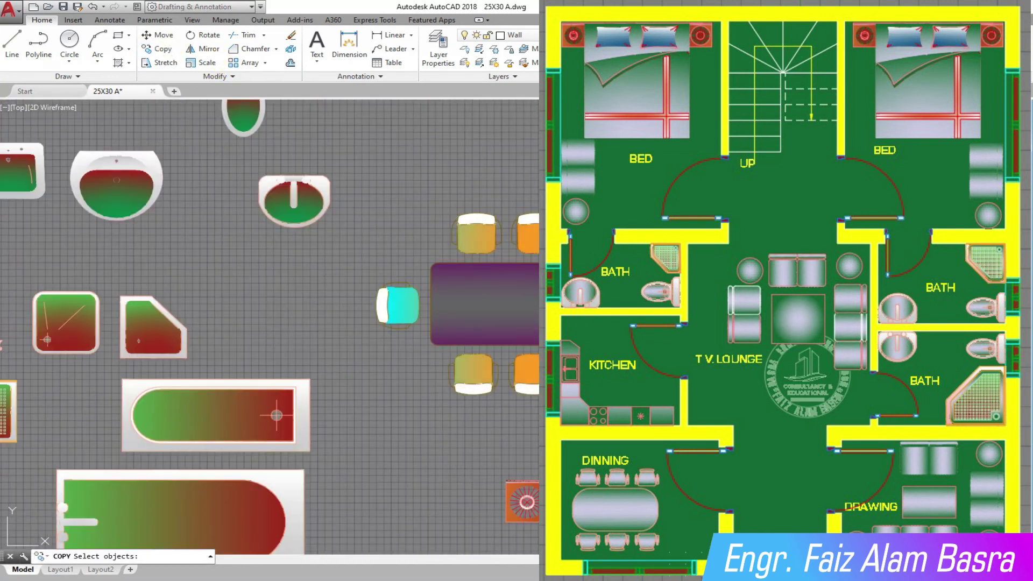
click(539, 403)
click(381, 198)
key(Return)
click(398, 302)
scroll(269, 323, down, 5)
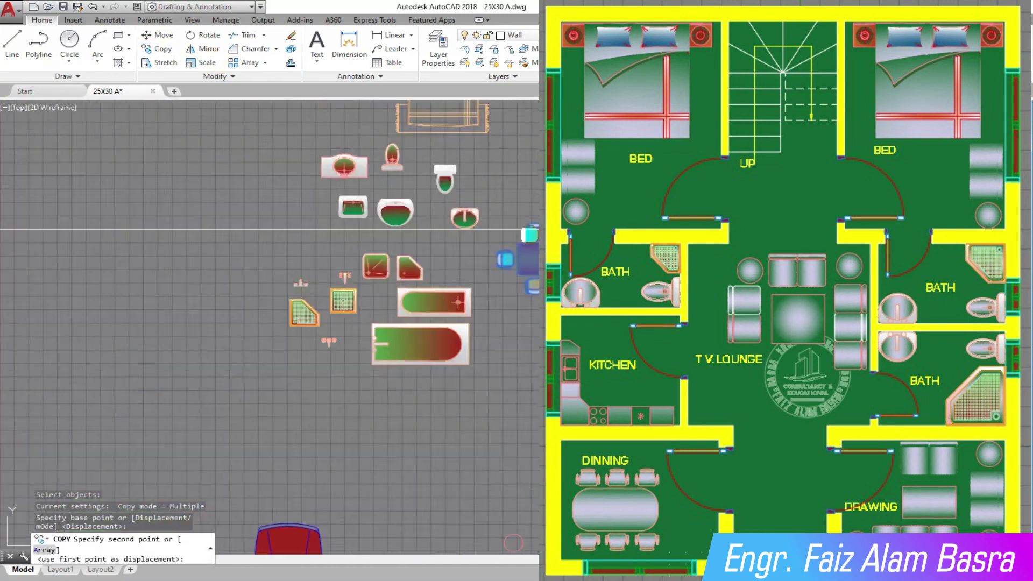
scroll(164, 376, up, 5)
scroll(164, 376, up, 2)
scroll(183, 369, down, 1)
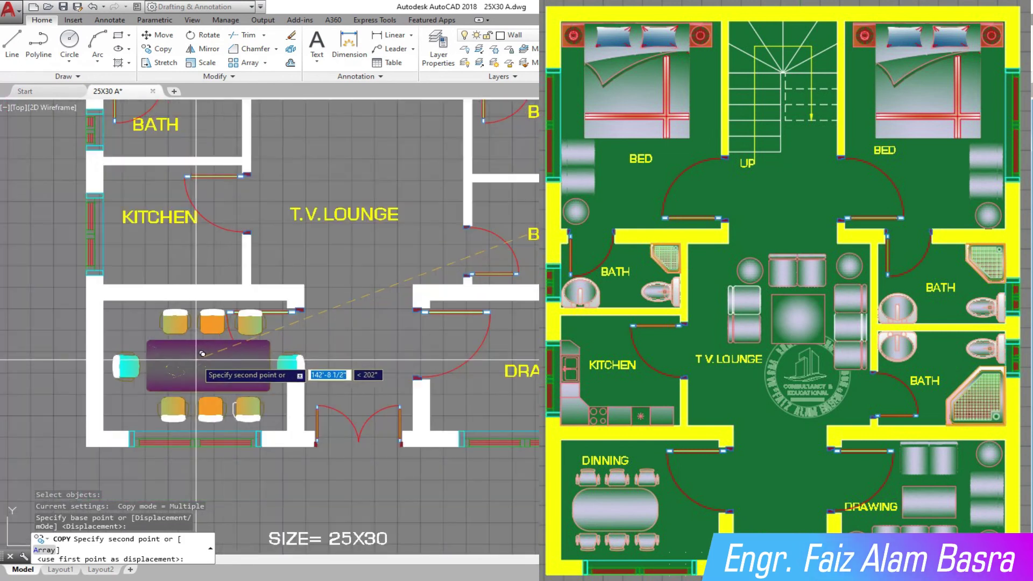
scroll(189, 355, up, 3)
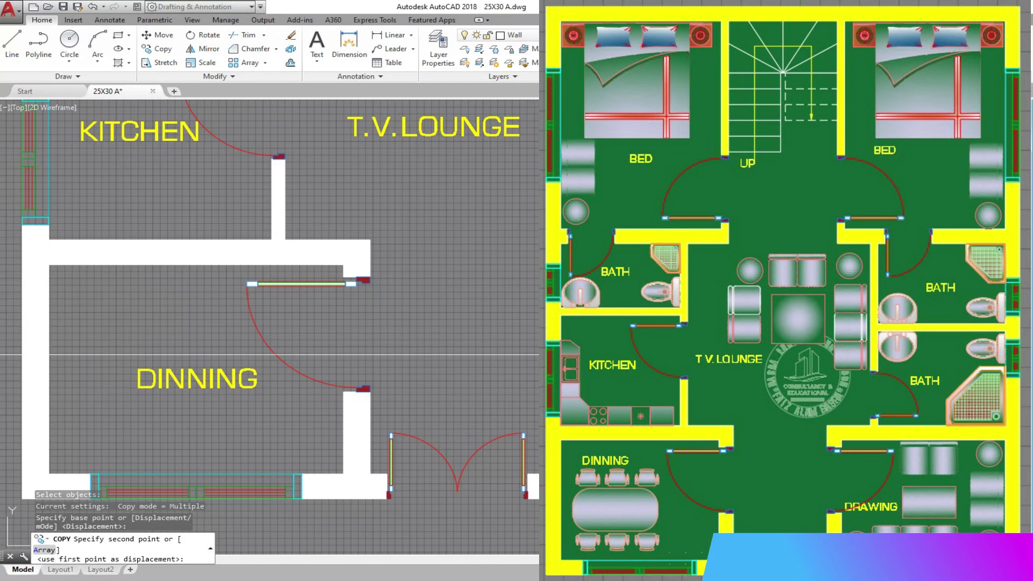
scroll(497, 323, down, 6)
key(Escape)
Copy the oval six-chair dining set from the furniture library into the left part of the DINNING room
scroll(513, 235, up, 6)
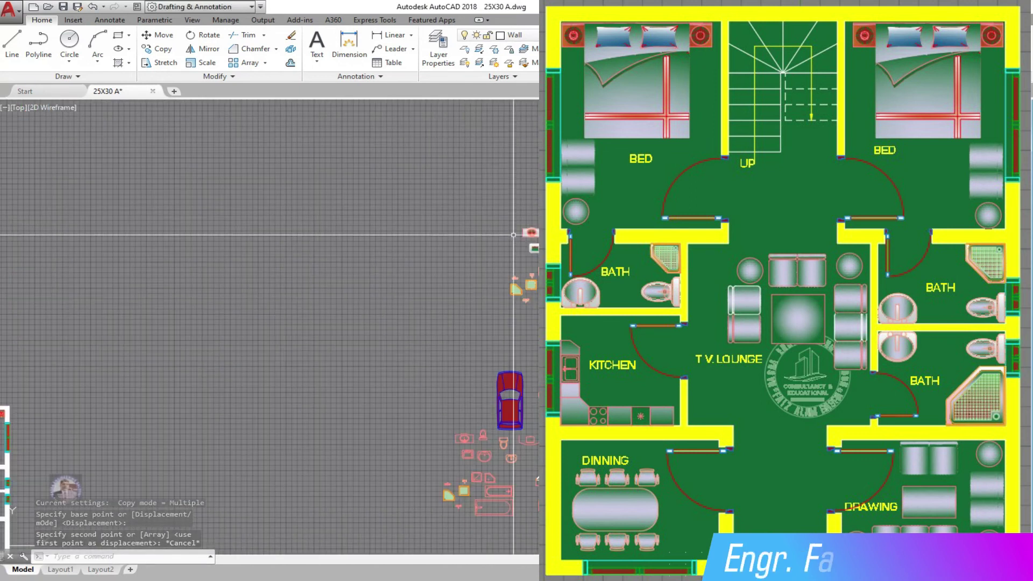
scroll(532, 398, up, 4)
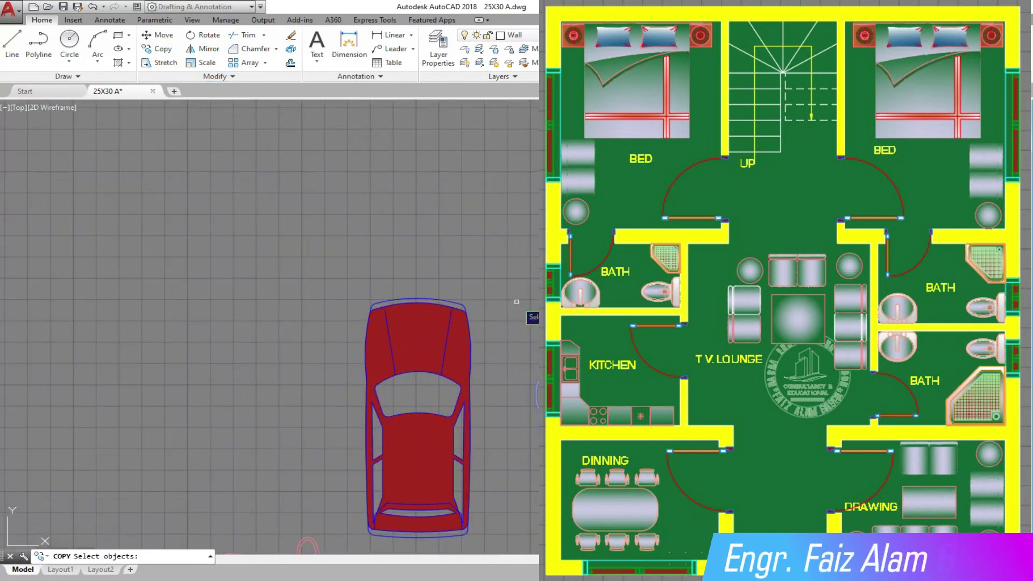
key(Return)
click(469, 323)
scroll(431, 377, down, 6)
scroll(223, 380, up, 8)
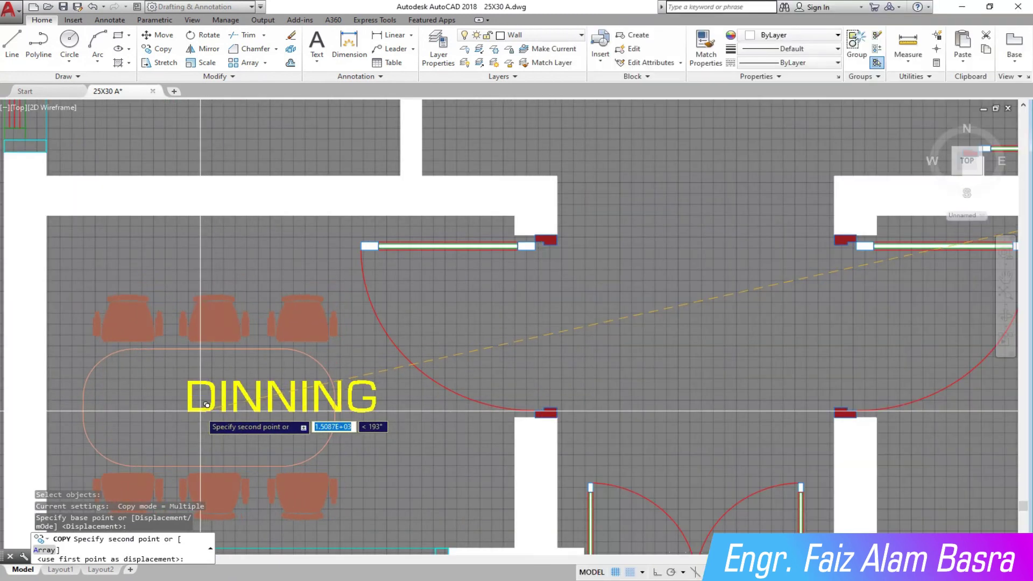
right_click(207, 405)
click(231, 253)
scroll(236, 301, down, 5)
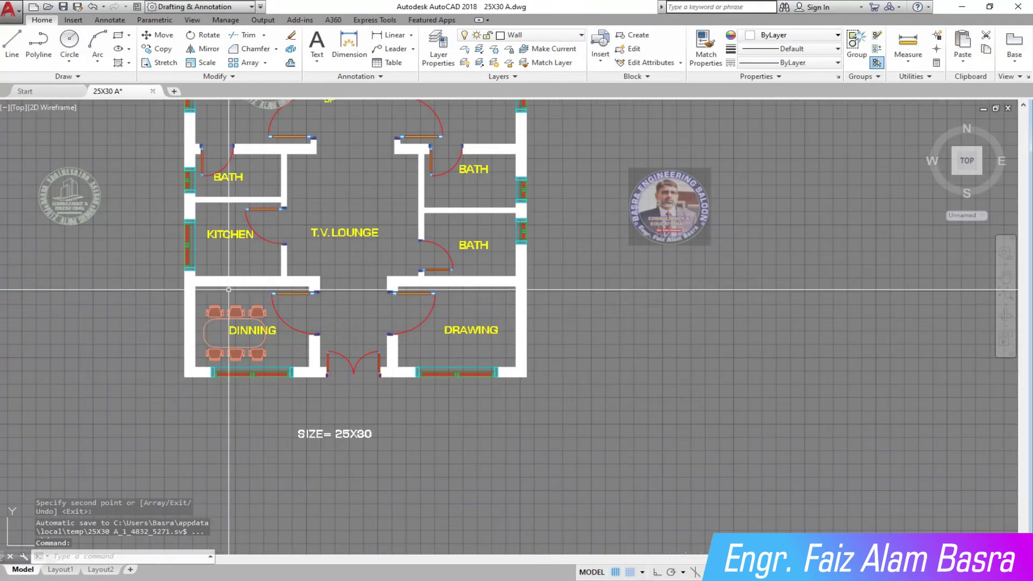
Move the DINNING label off the oval table to the clear space on its right
scroll(228, 289, up, 3)
click(164, 36)
click(231, 404)
key(Return)
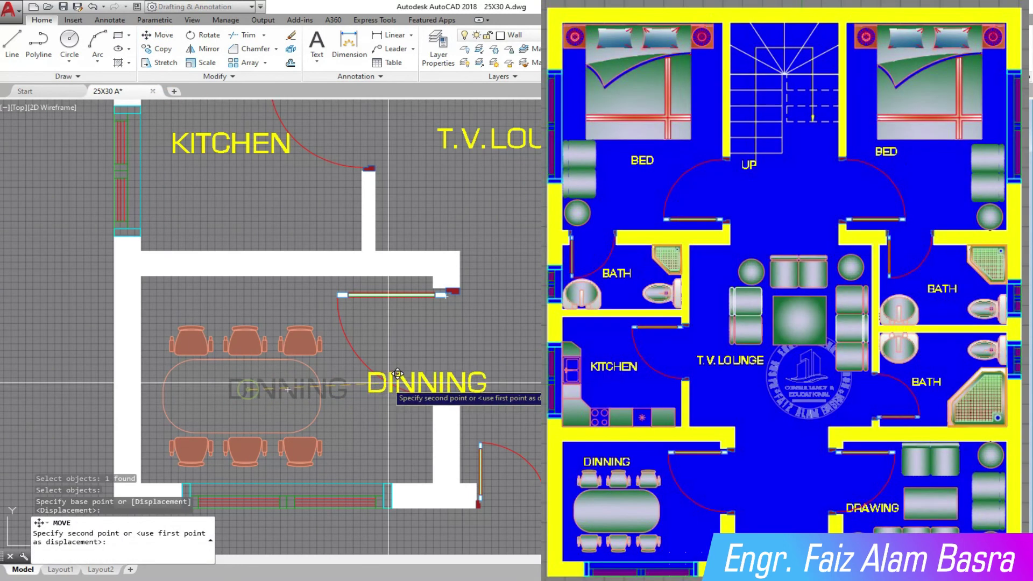
Hatch the oval dining tabletop with the SOLID pattern
click(285, 407)
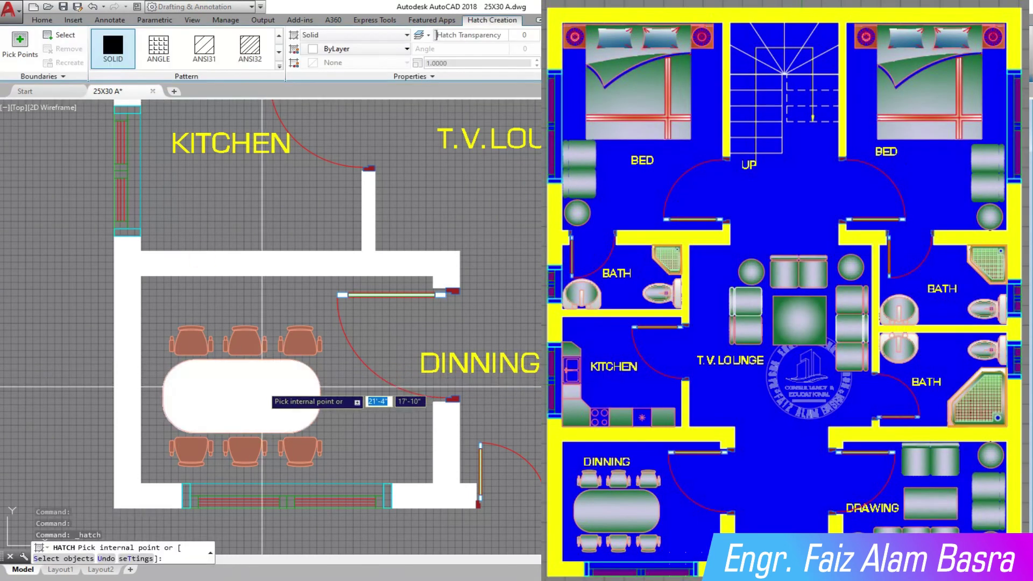
right_click(264, 392)
click(280, 399)
Move the DINNING label to just above the upper row of dining chairs
scroll(305, 319, down, 4)
scroll(305, 319, up, 4)
click(165, 35)
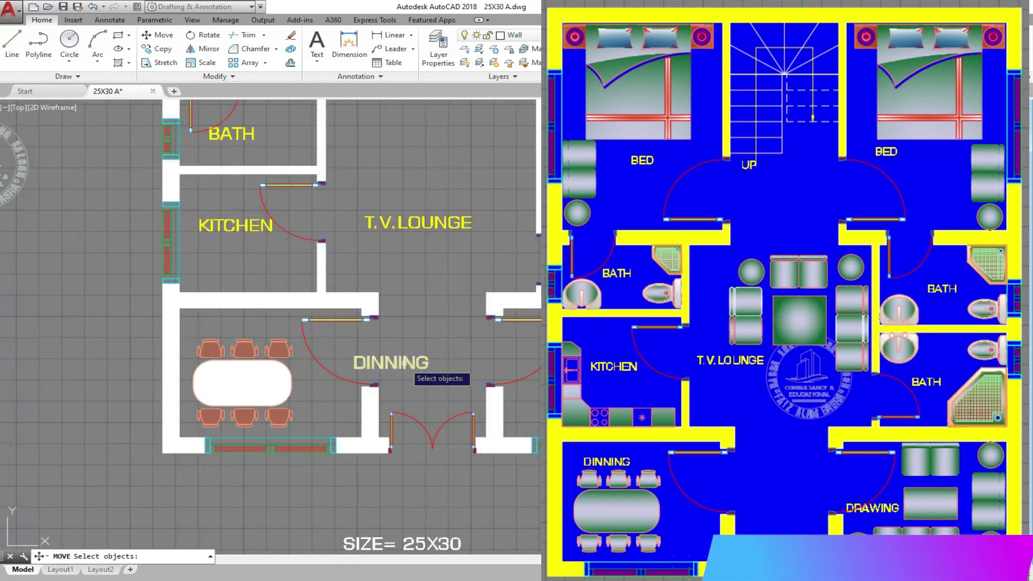
key(Return)
click(485, 355)
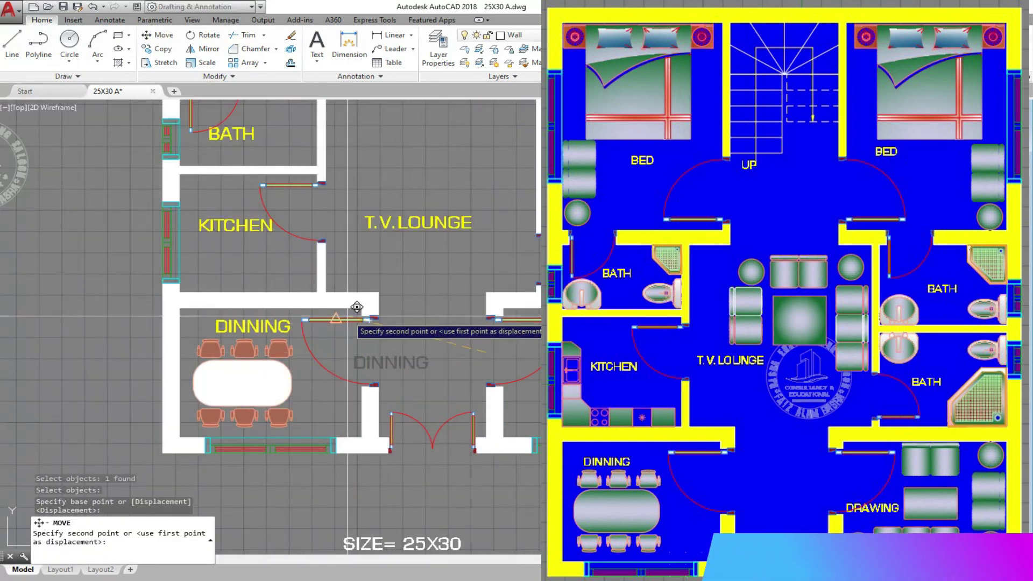
click(347, 316)
scroll(271, 312, down, 2)
scroll(468, 345, up, 2)
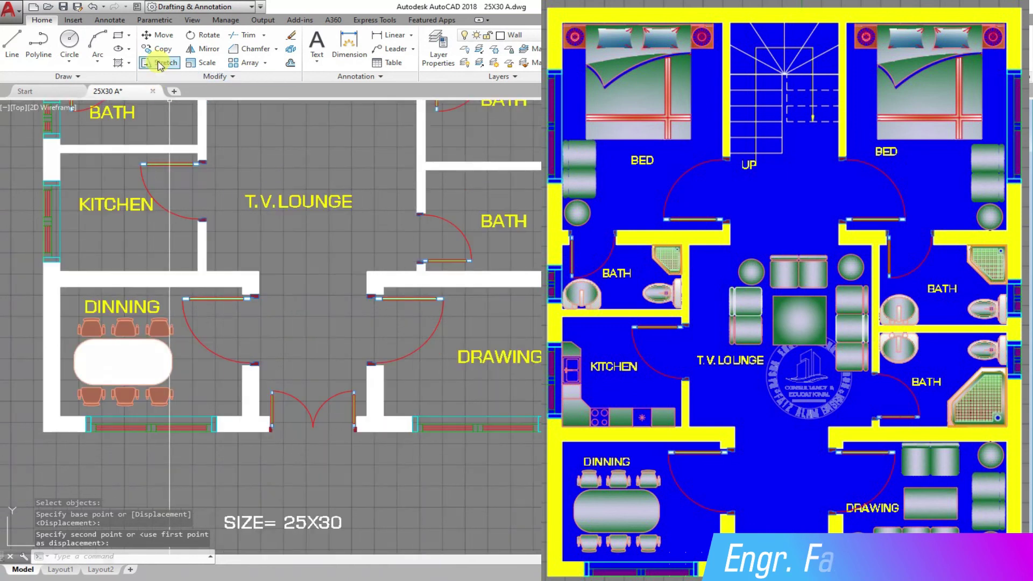
Copy the sofa set with the decorative rug from the furniture library and place it outside the floor plan
click(158, 50)
scroll(156, 300, down, 4)
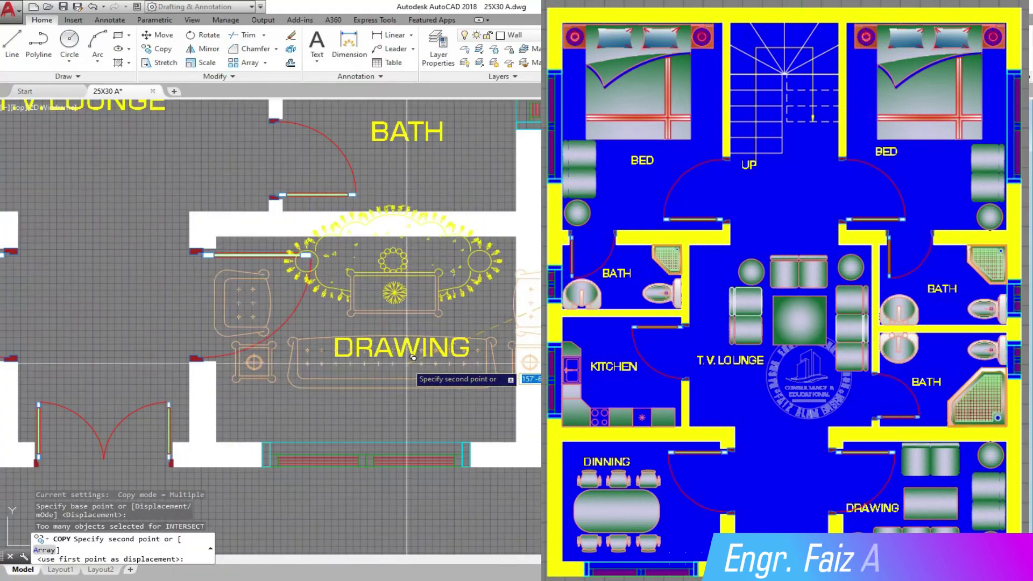
scroll(403, 392, up, 3)
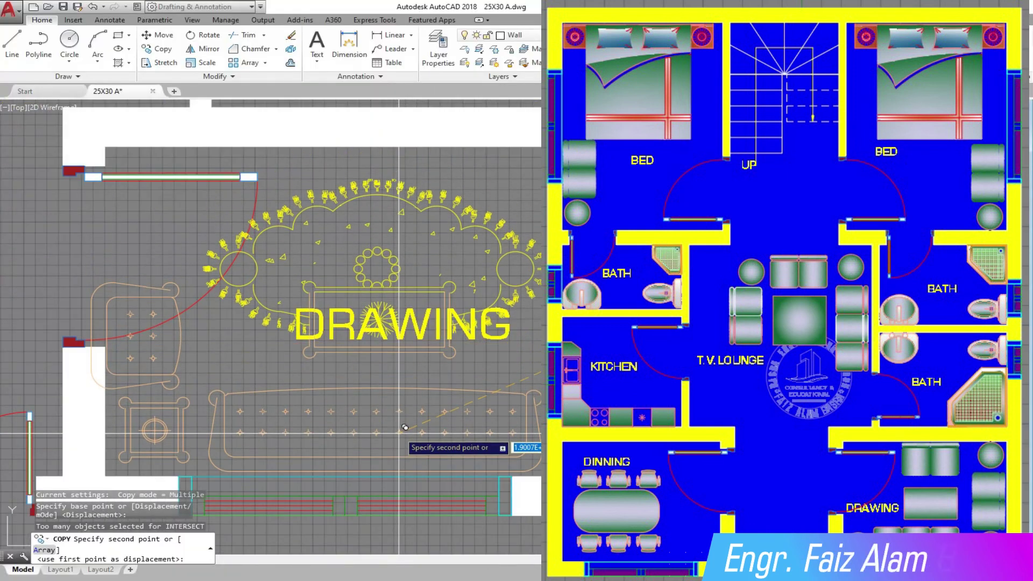
scroll(406, 423, down, 4)
scroll(371, 371, up, 2)
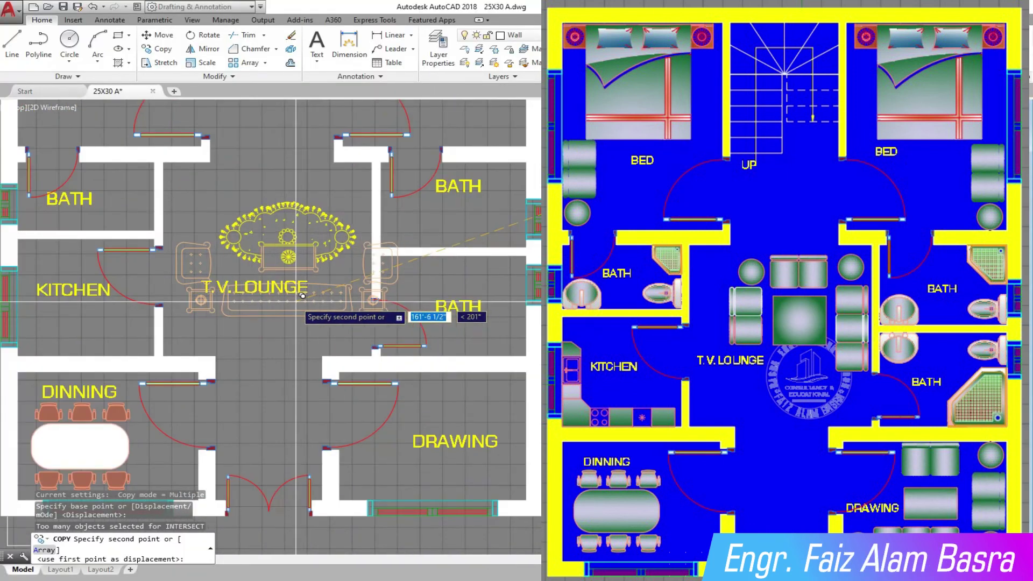
scroll(290, 310, down, 2)
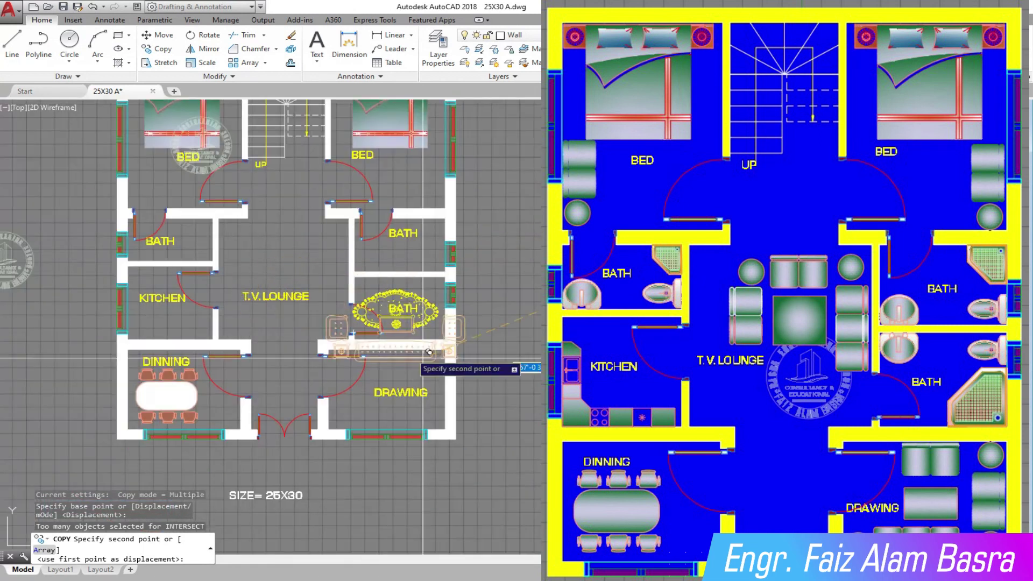
click(353, 436)
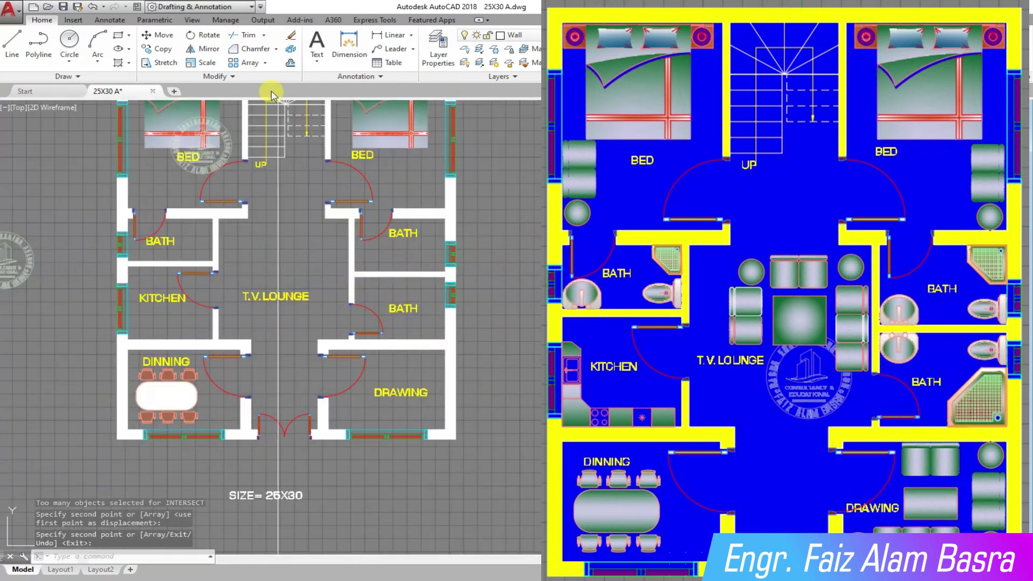
Rotate the copied sofa set a quarter turn so its long sofa stands upright on the right side
click(209, 36)
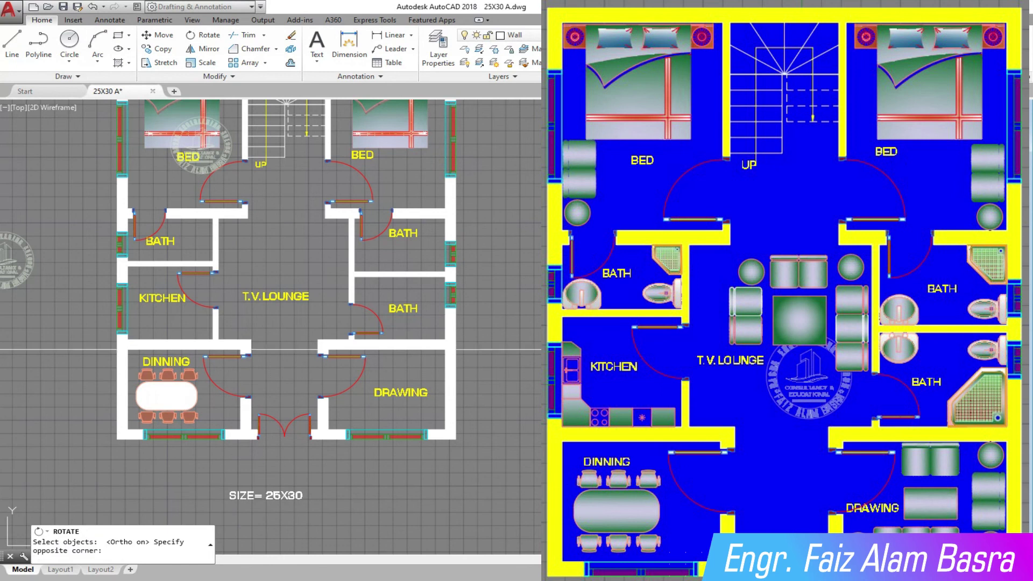
click(622, 324)
scroll(622, 310, down, 2)
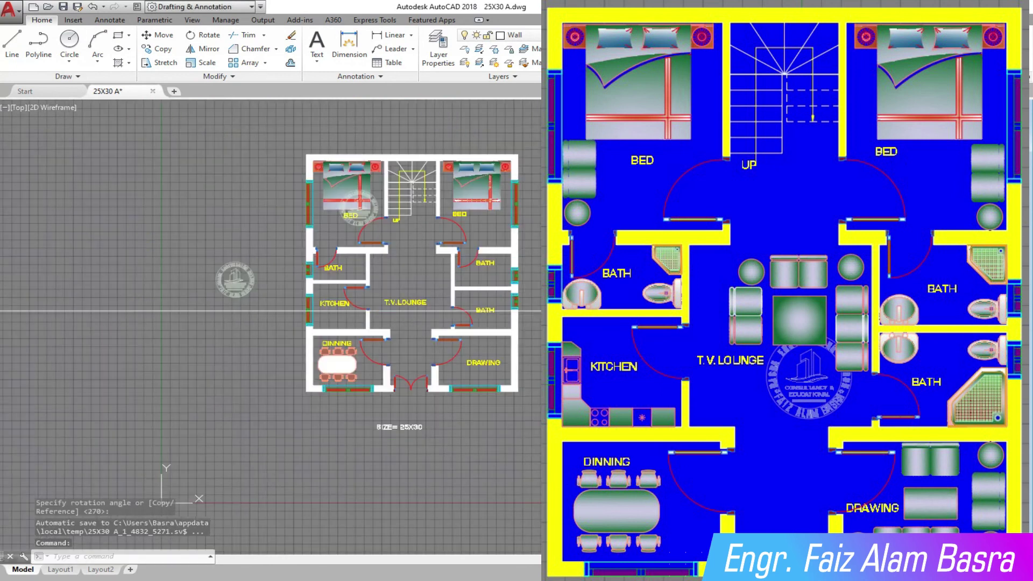
Try to copy the rotated sofa set into the T.V. LOUNGE against its right wall
scroll(637, 420, up, 2)
click(160, 49)
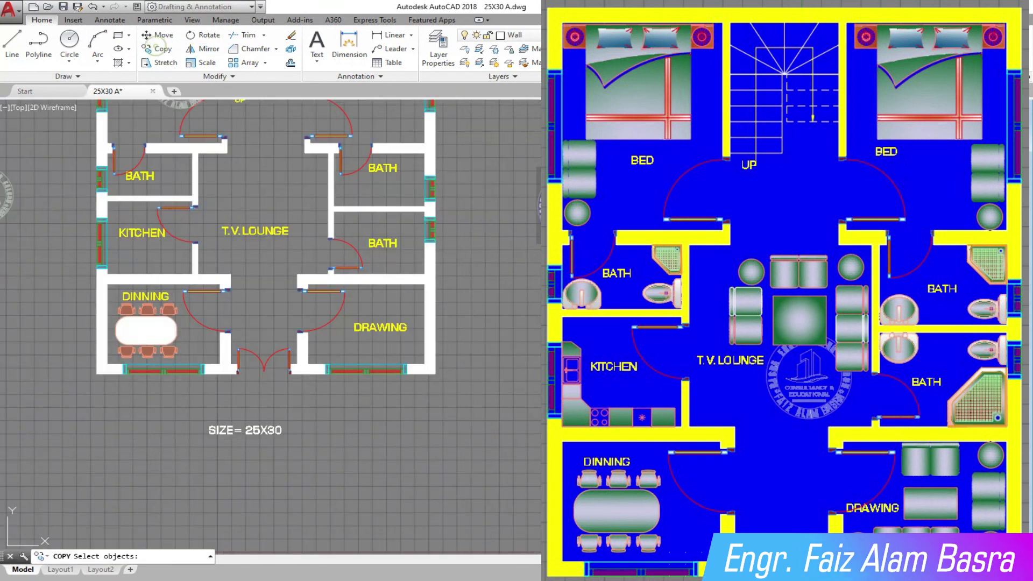
key(Return)
click(442, 286)
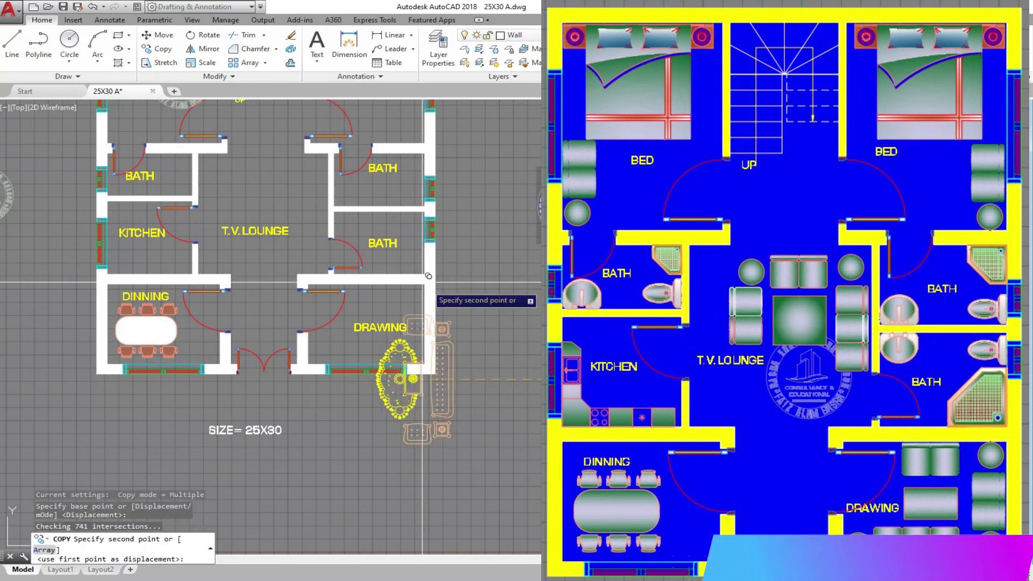
scroll(298, 221, up, 2)
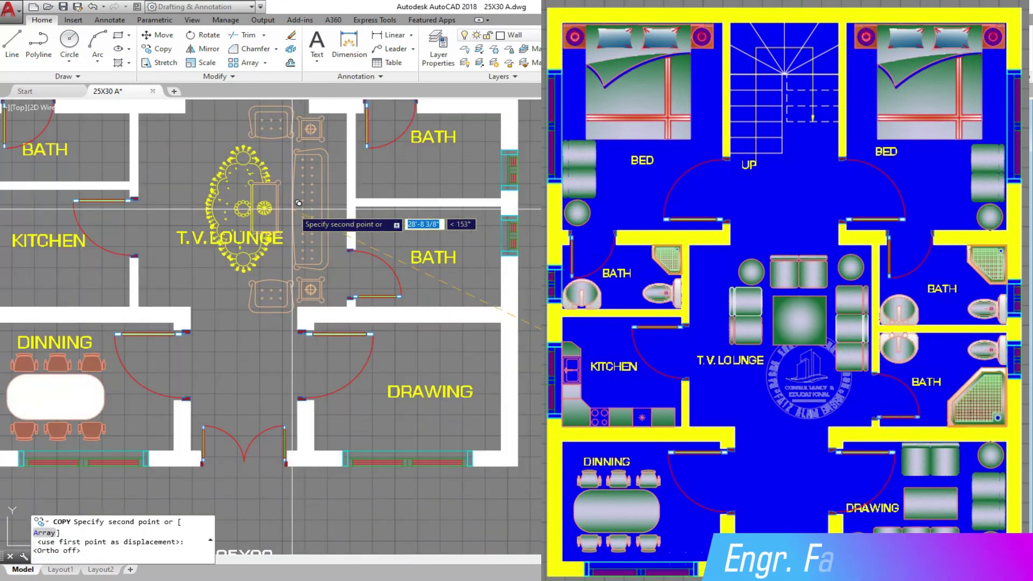
key(Escape)
Select the rotated sofa set placed to the right of the floor plan
scroll(298, 215, down, 4)
click(446, 287)
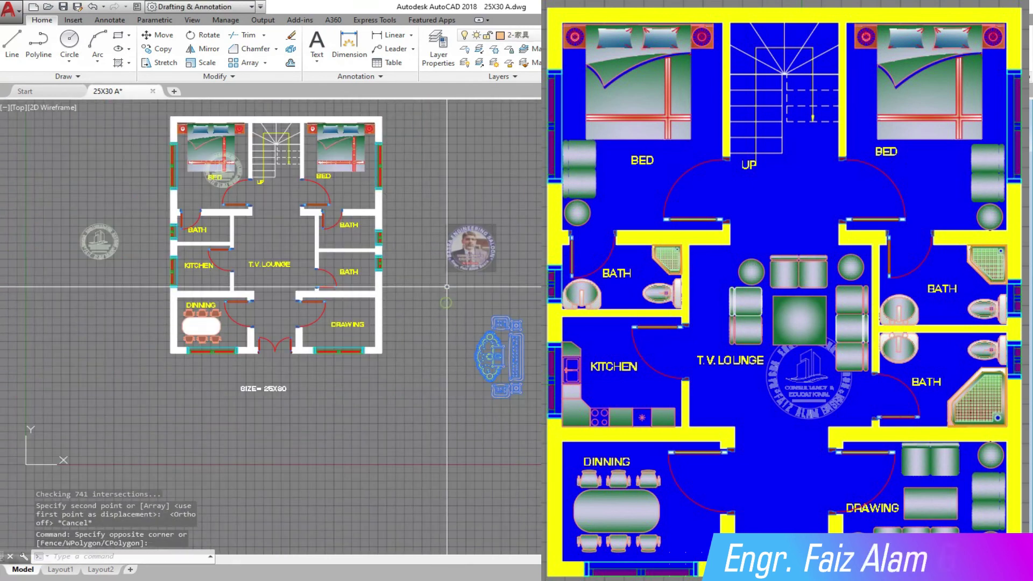
scroll(117, 282, down, 3)
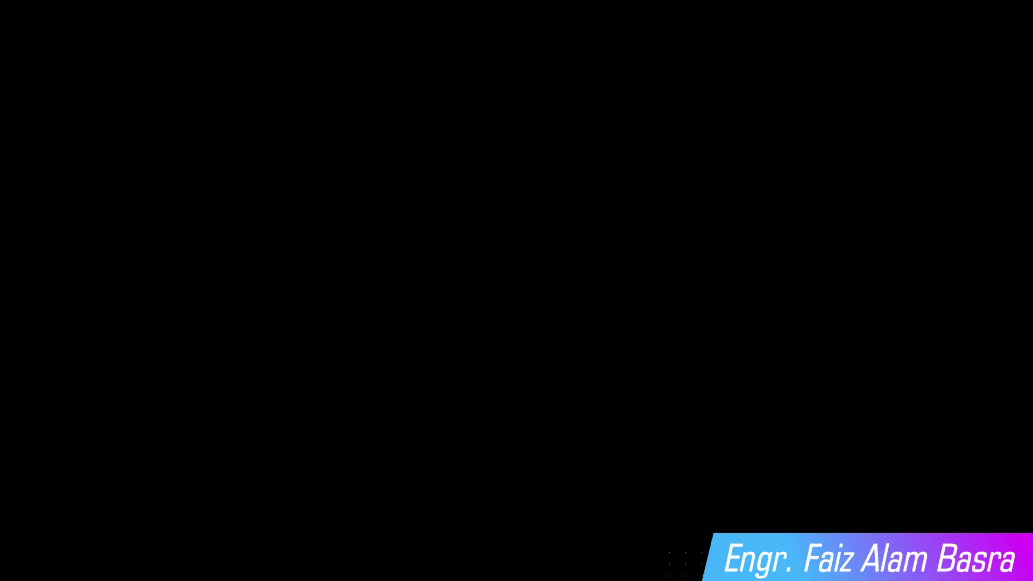